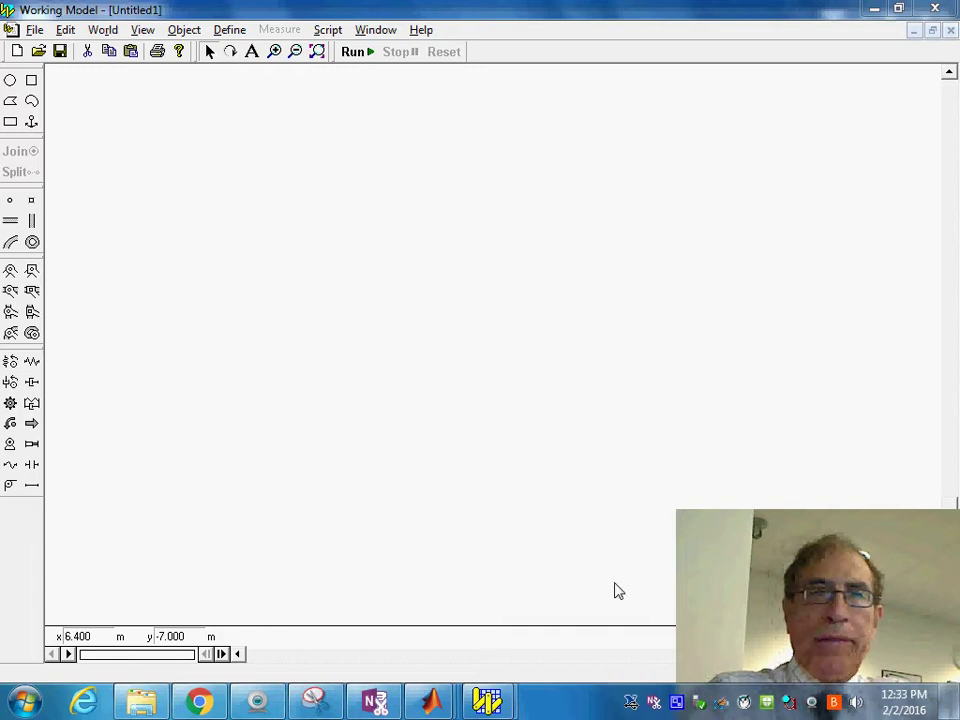
Draw a long 4.8 m rectangular bar and move it up and to the right
right_click(722, 535)
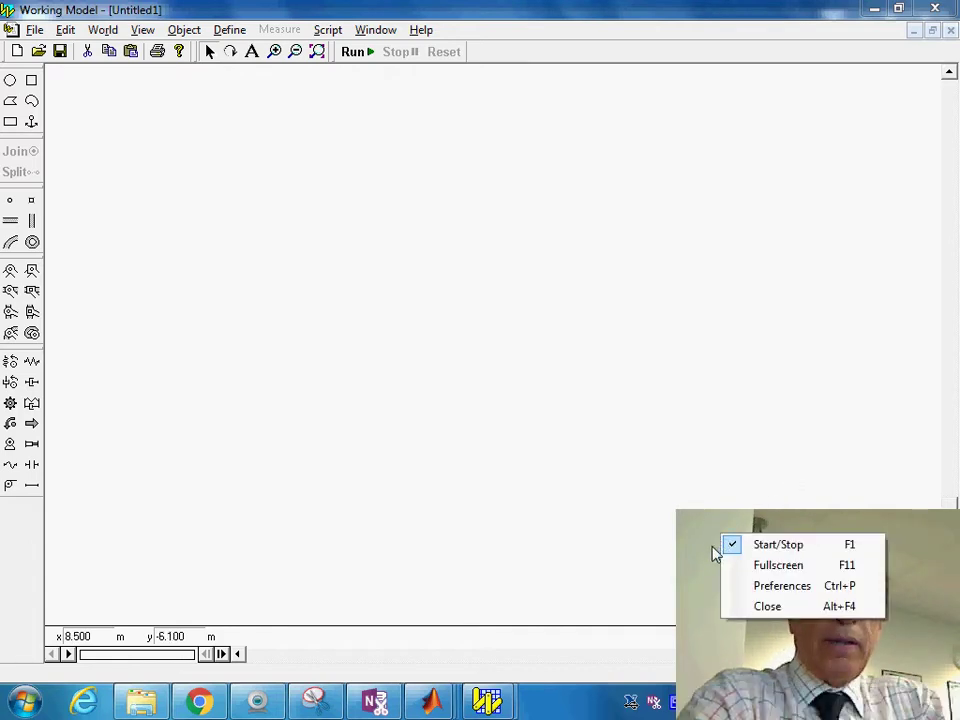
left_click(766, 607)
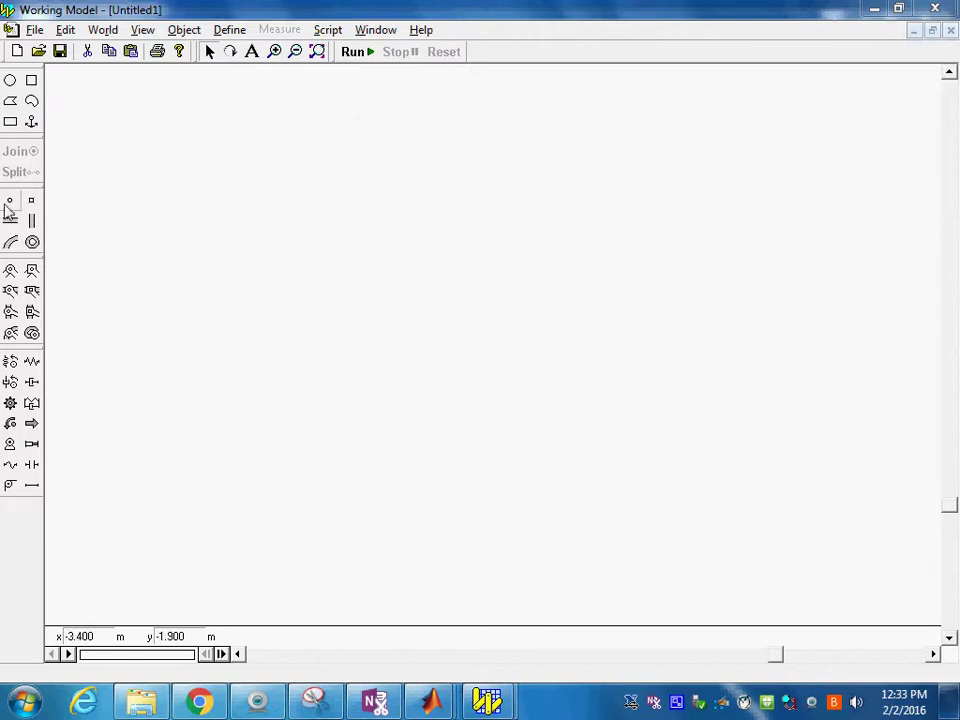
left_click(12, 124)
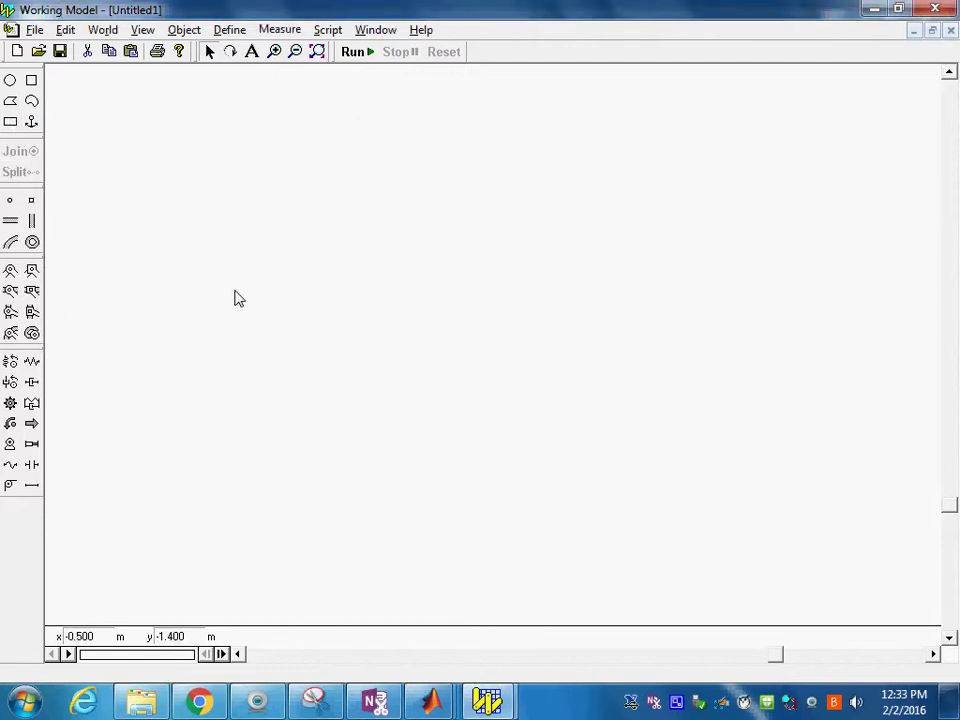
left_click(10, 120)
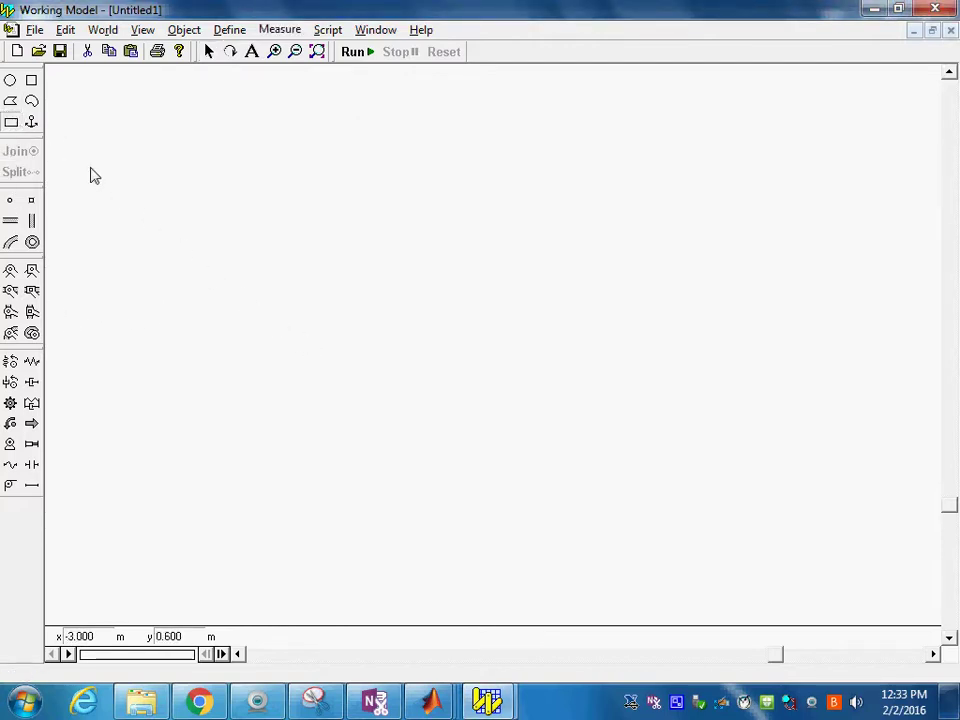
left_click_drag(228, 296, 500, 317)
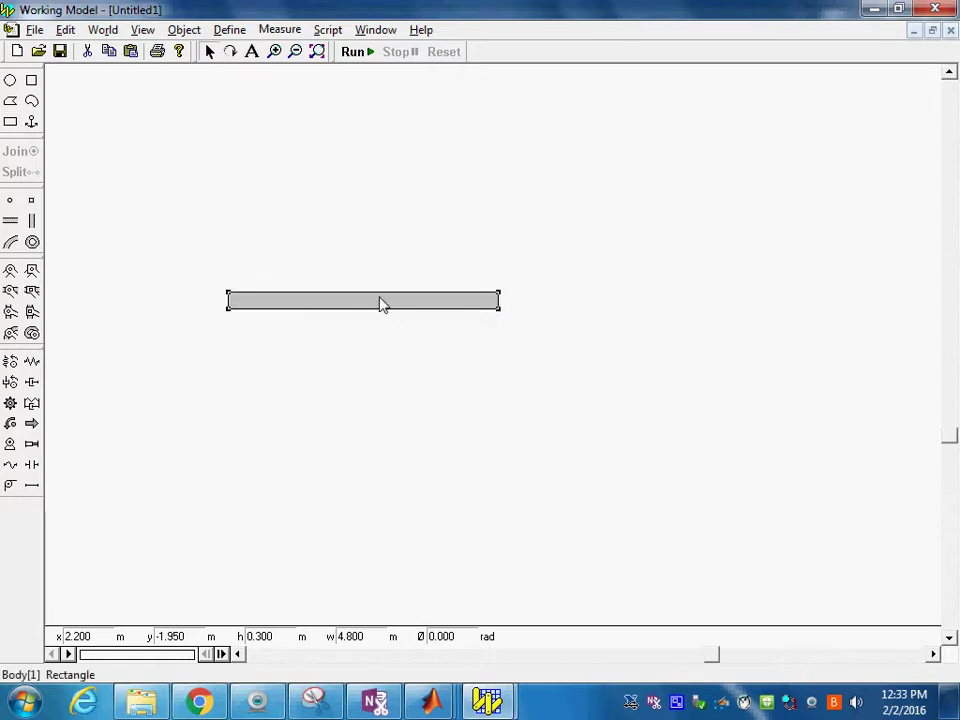
left_click_drag(380, 303, 510, 201)
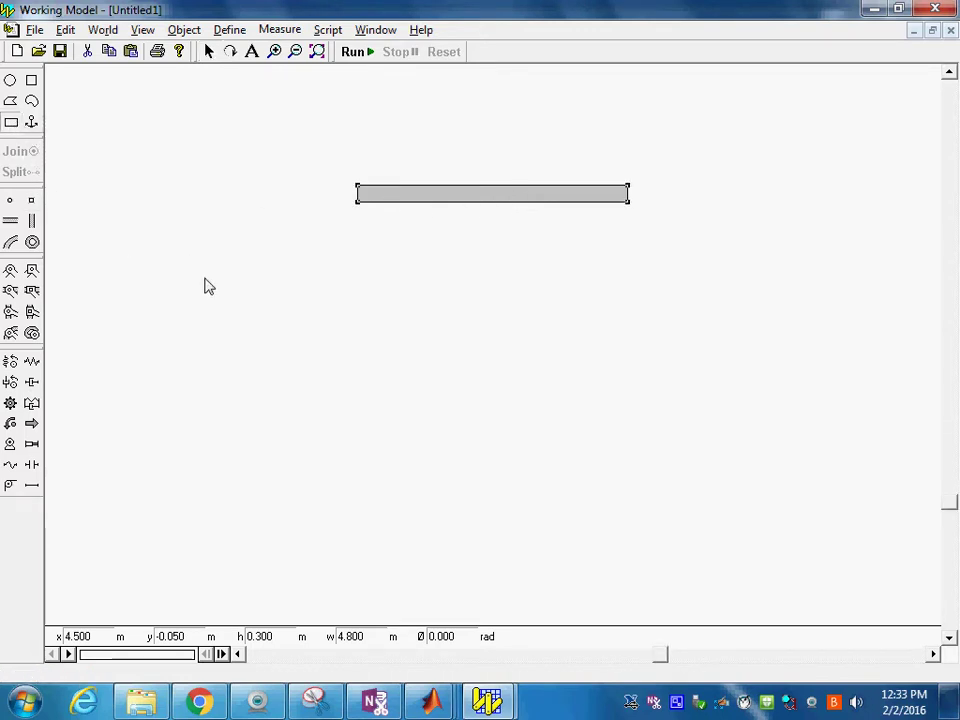
Draw a shorter 2.1 × 0.3 m bar below it and duplicate it with Ctrl+D
left_click_drag(206, 277, 327, 303)
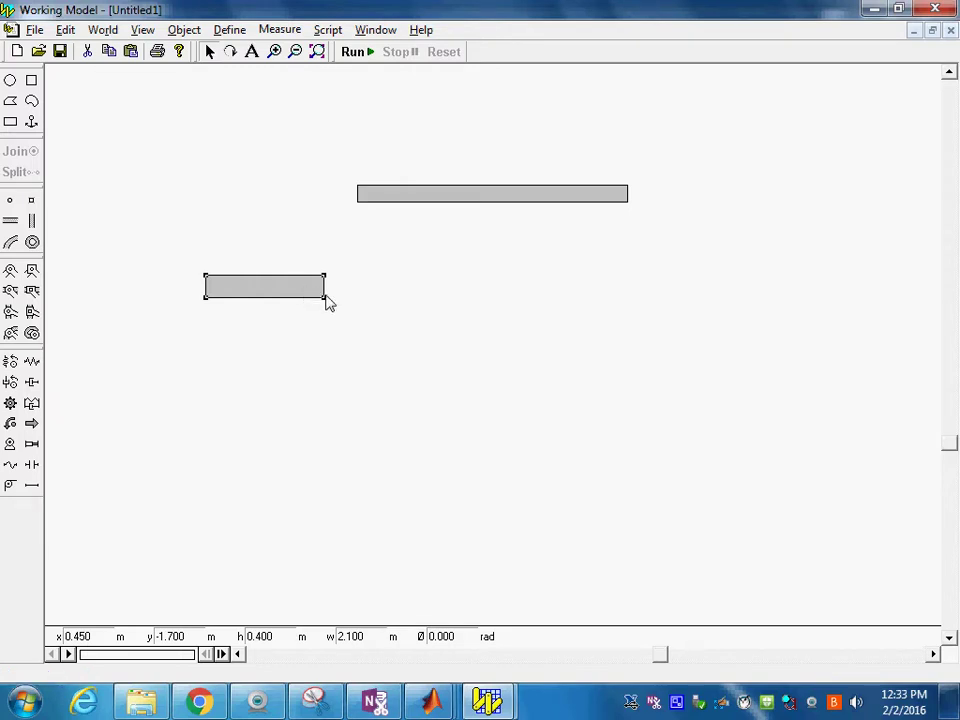
left_click_drag(324, 298, 324, 294)
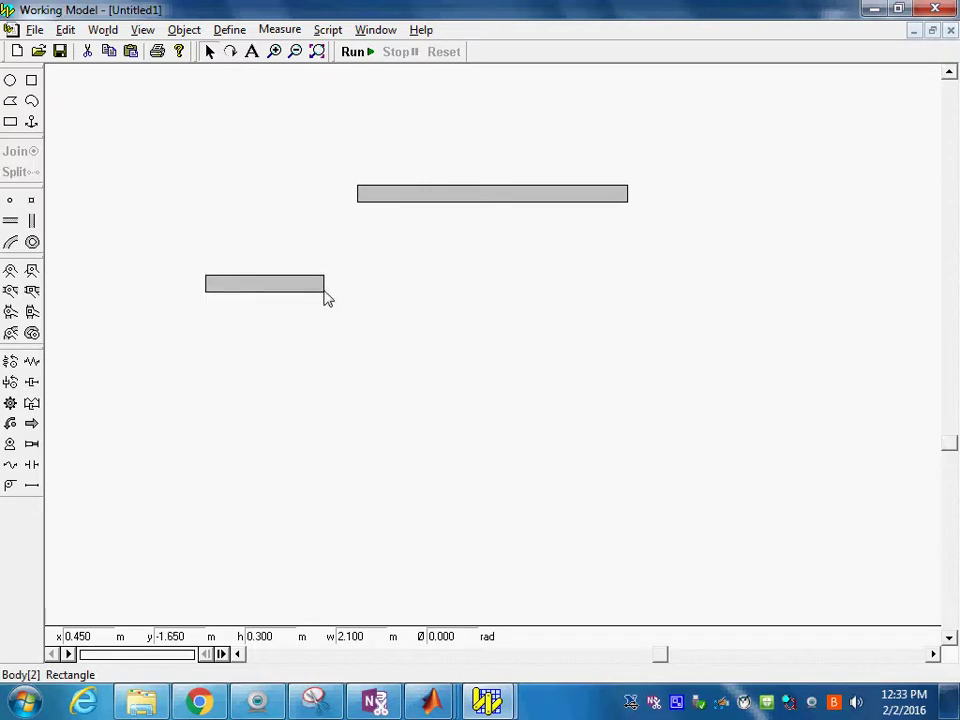
left_click(398, 267)
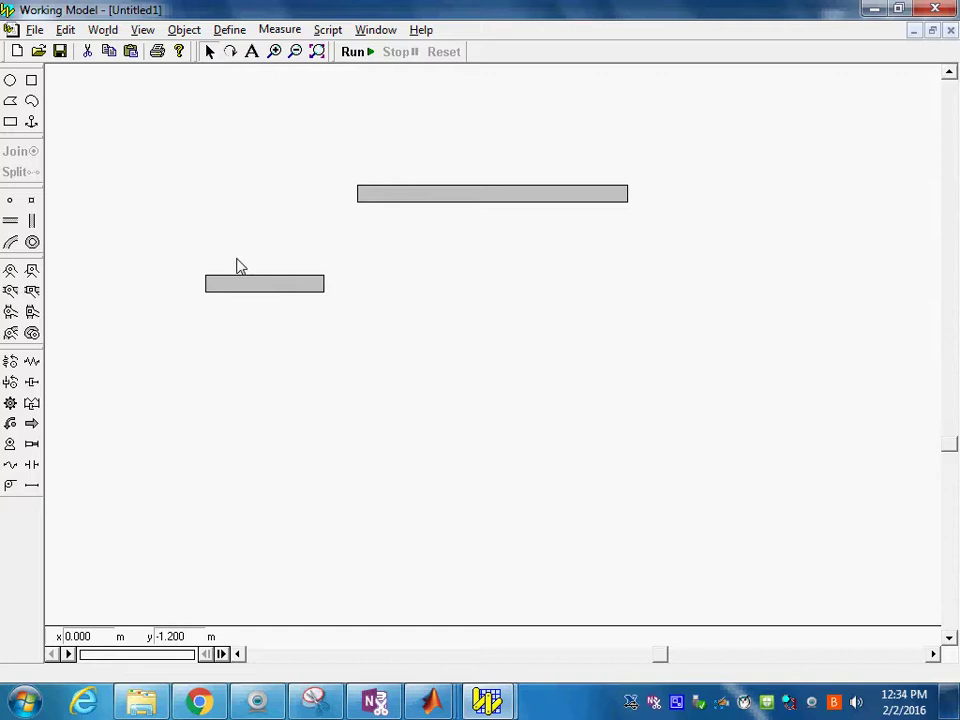
left_click(266, 286)
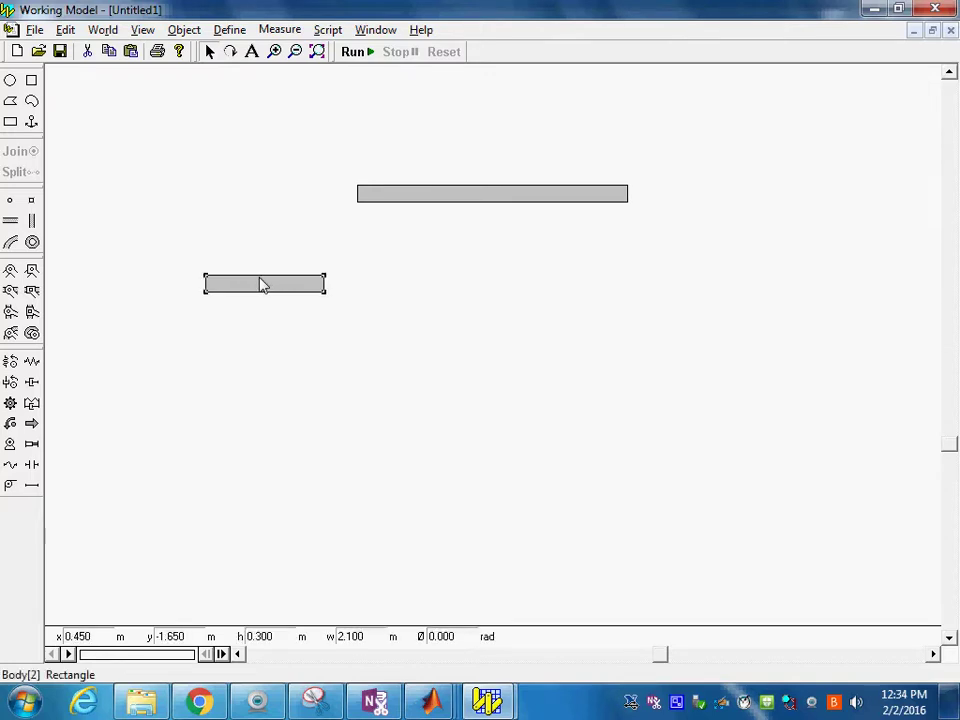
key("ctrl+d")
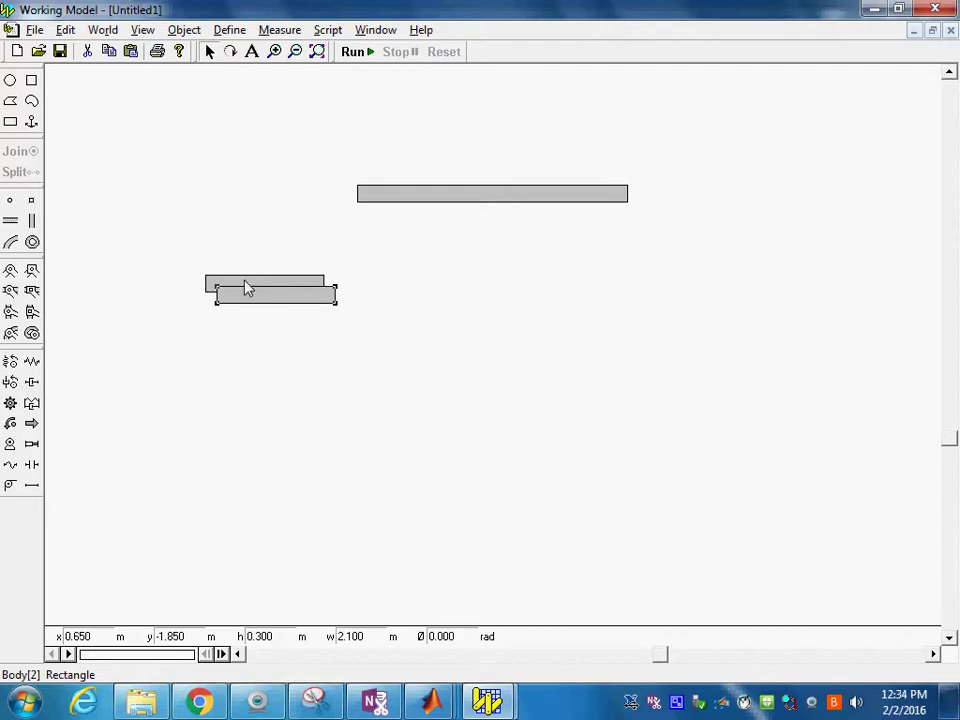
Stretch the copied bar to 3.8 m right of the 2.1 m bar, then select the short bar
left_click_drag(306, 304, 590, 287)
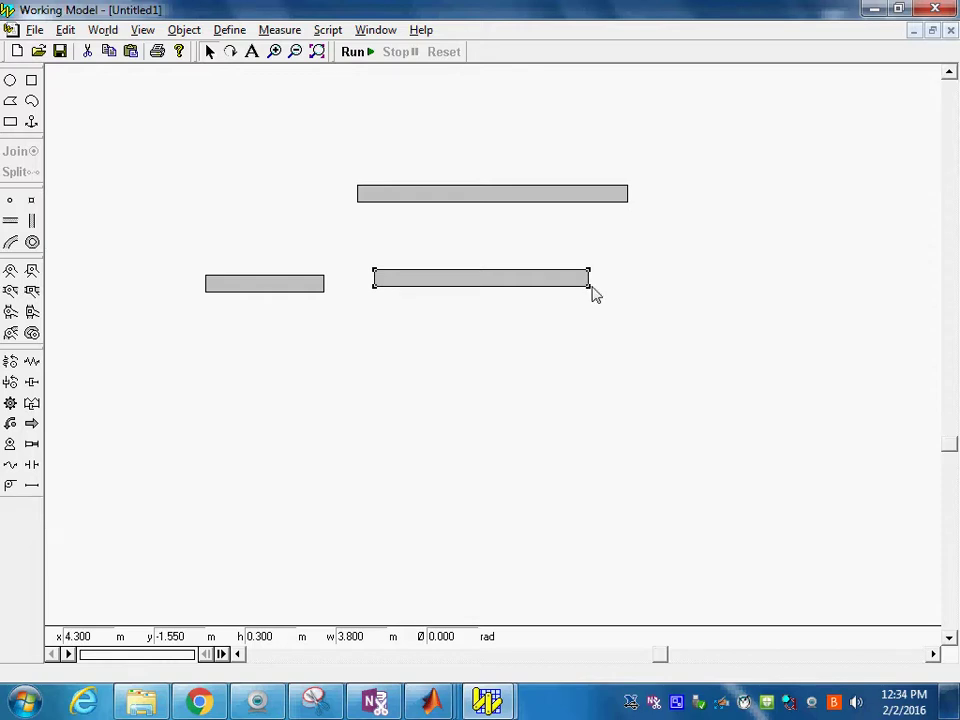
left_click(266, 287)
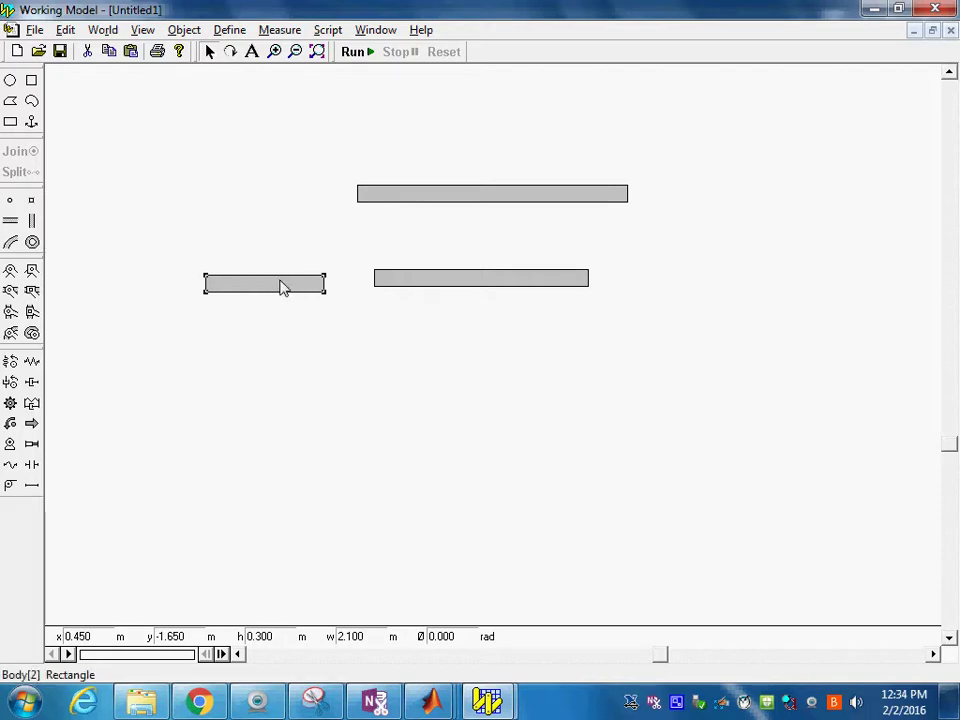
In the short bar's properties, try an angular velocity of -30, then set it back to 0
double_click(279, 285)
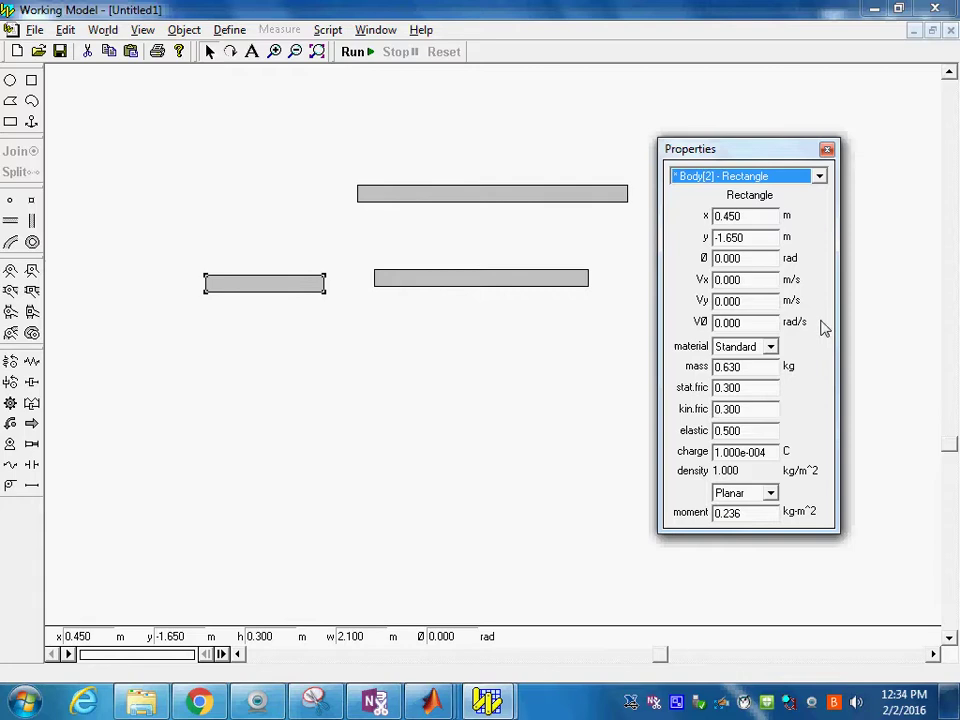
left_click(722, 322)
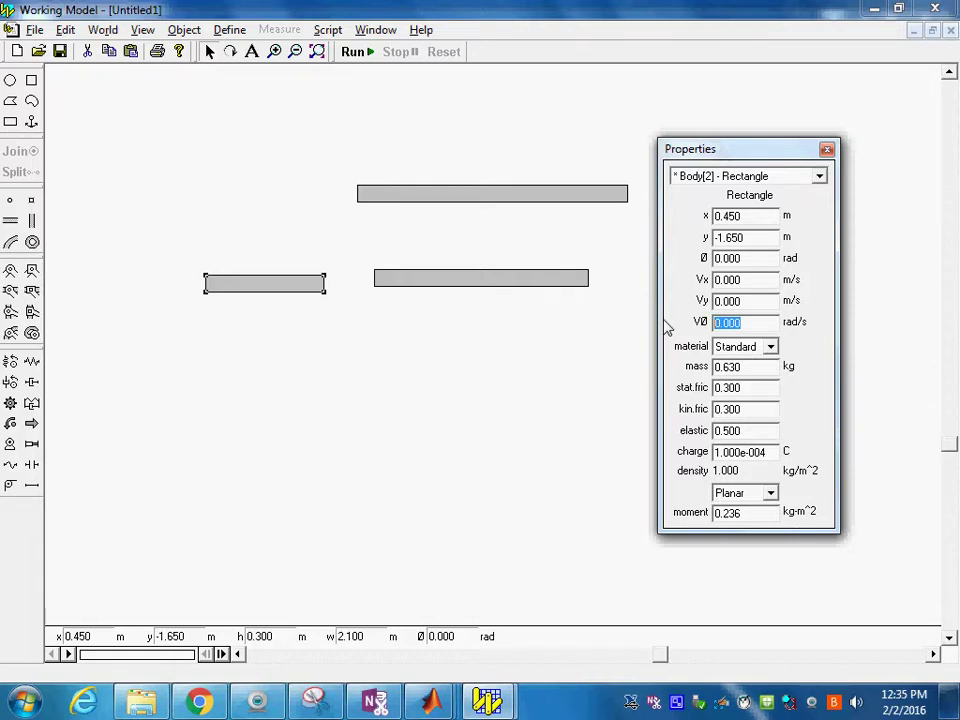
type("-30")
key("Return")
type("0")
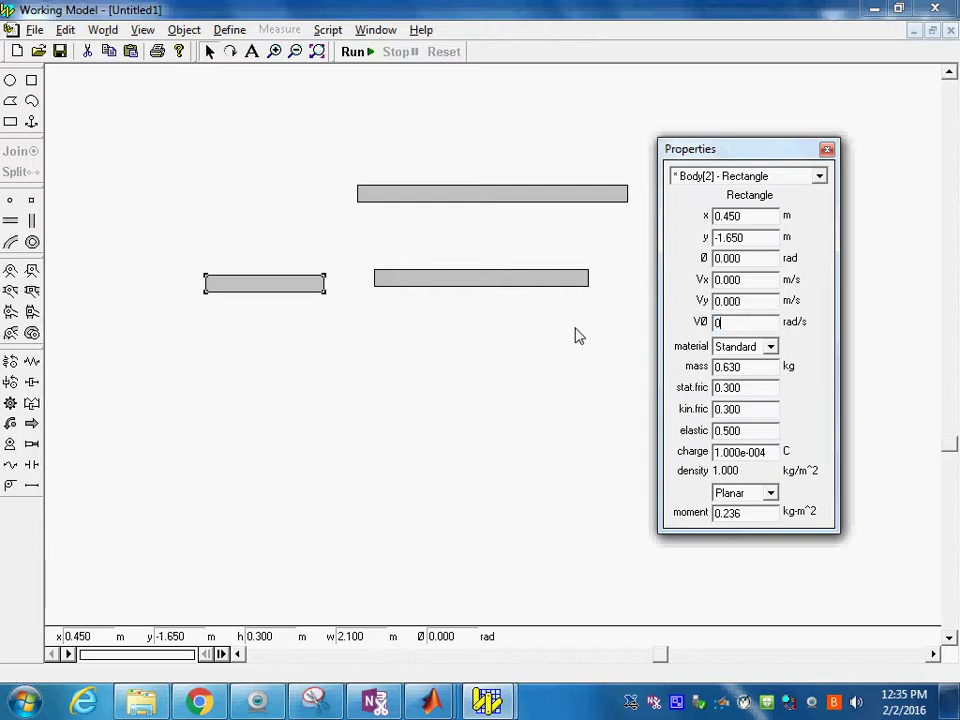
left_click(758, 264)
Set the short bar's angle to -0.624 rad and move it to x -0.450, y -1.050
type("-1")
key("BackSpace")
key("BackSpace")
type("-")
type(".")
type("25")
key("BackSpace")
key("BackSpace")
type("624")
key("Return")
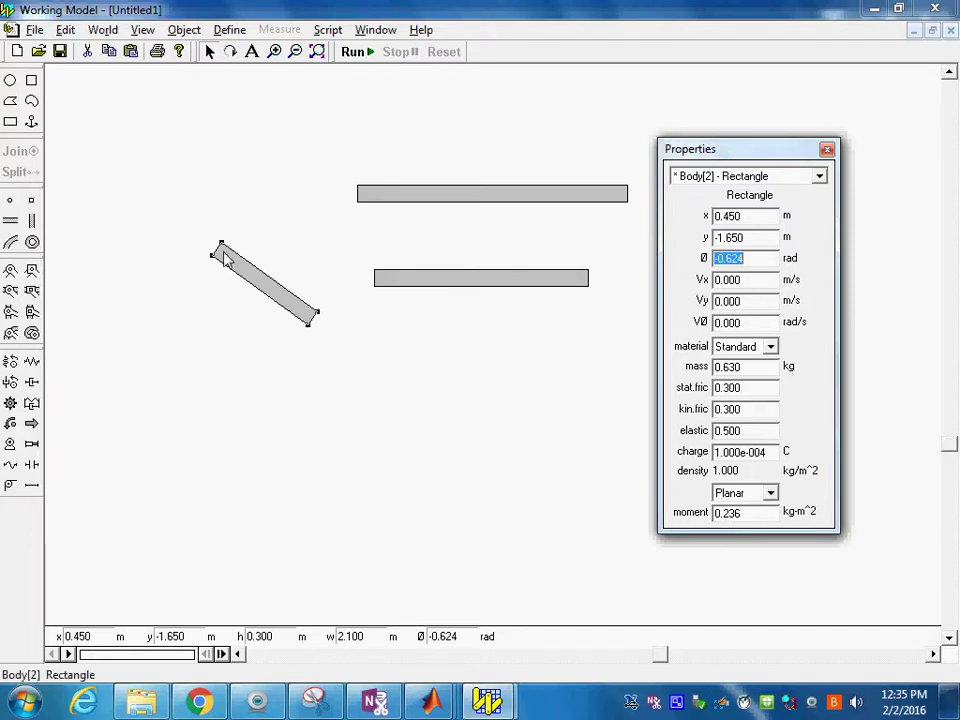
left_click_drag(221, 253, 174, 226)
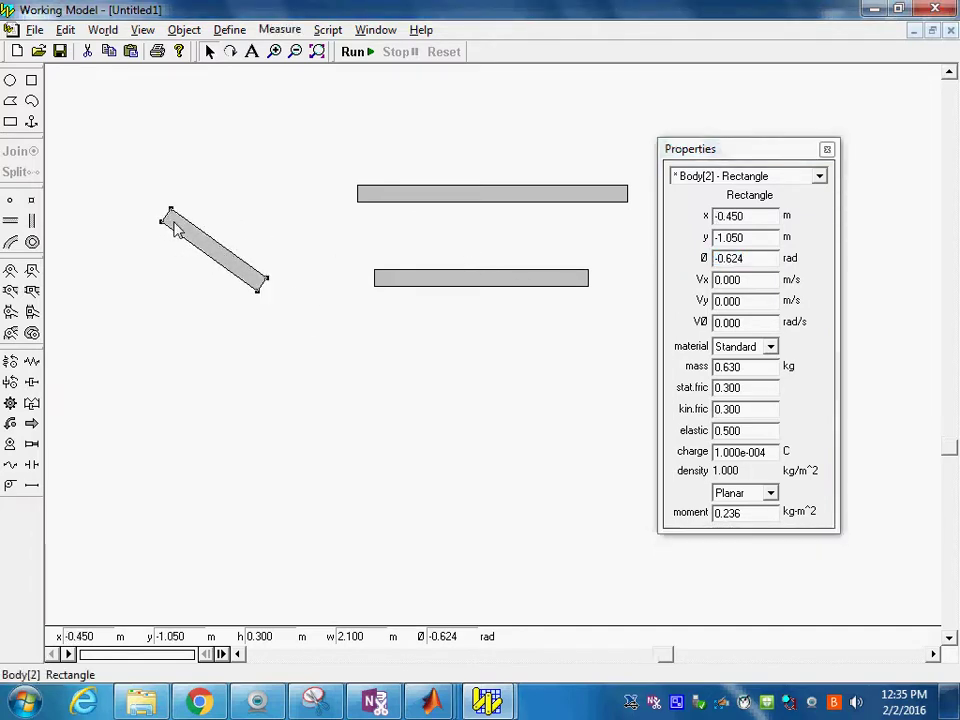
double_click(212, 253)
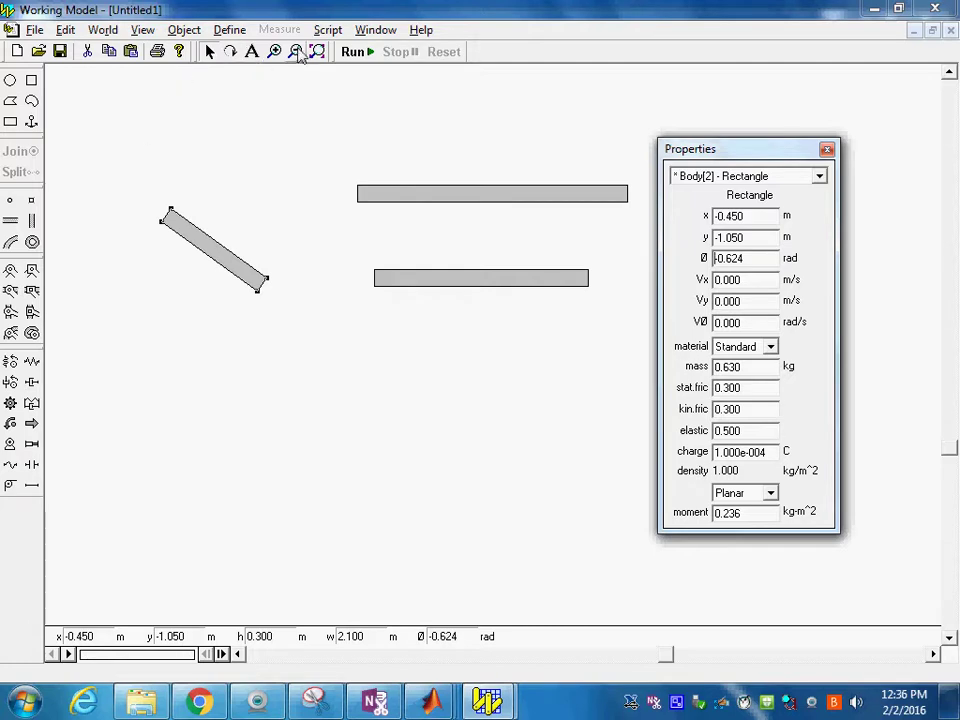
Set the rotation unit to Degrees in Numbers and Units, so the bar reads -35.753°
left_click(105, 32)
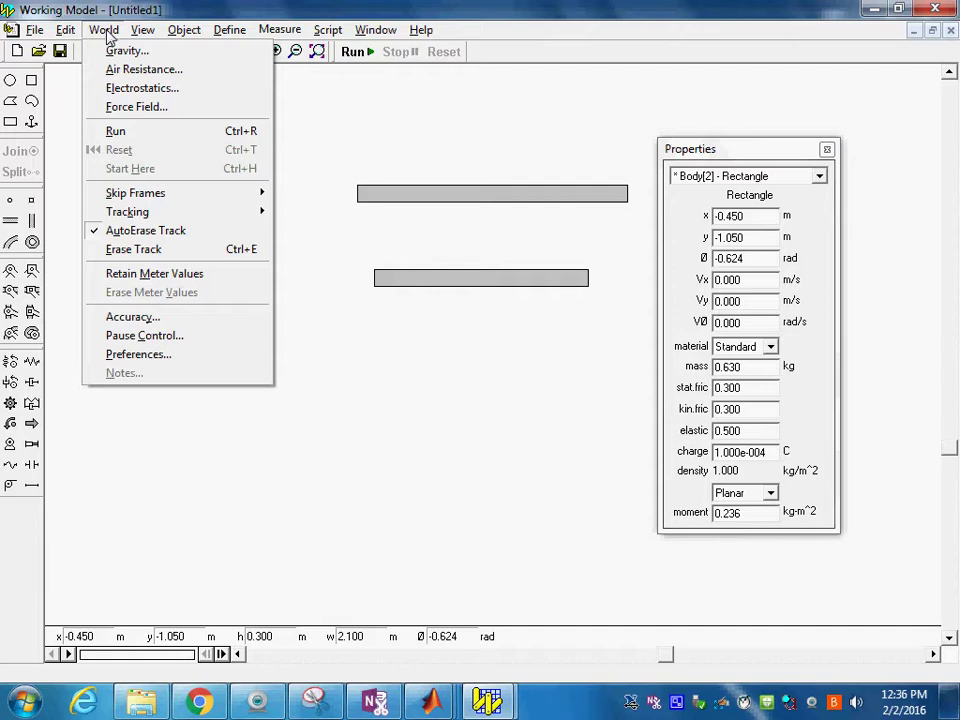
mouse_move(136, 37)
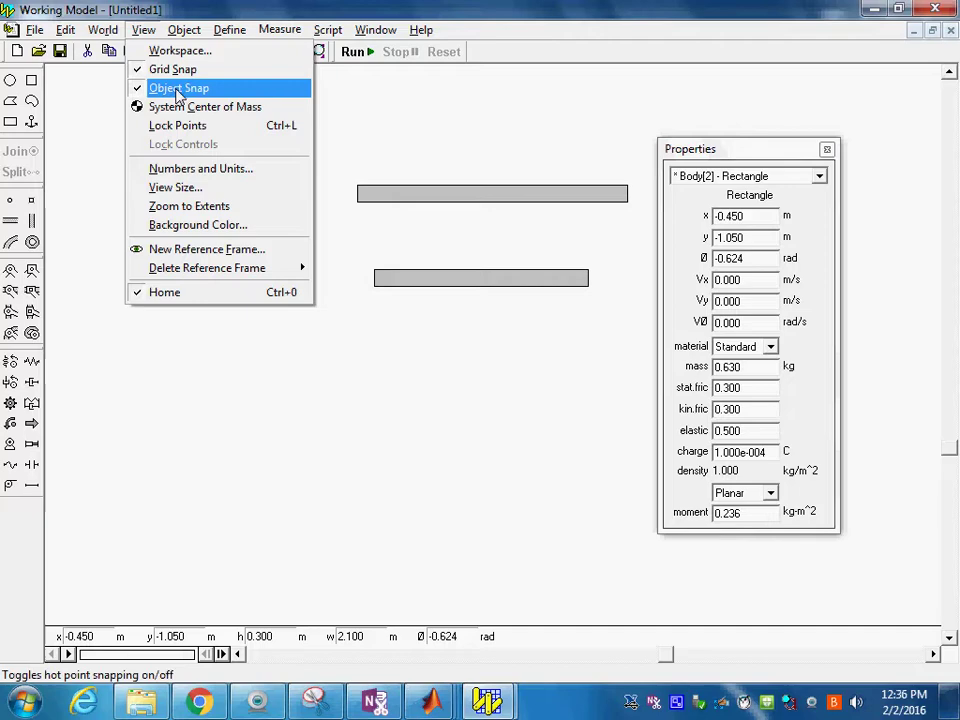
left_click(195, 169)
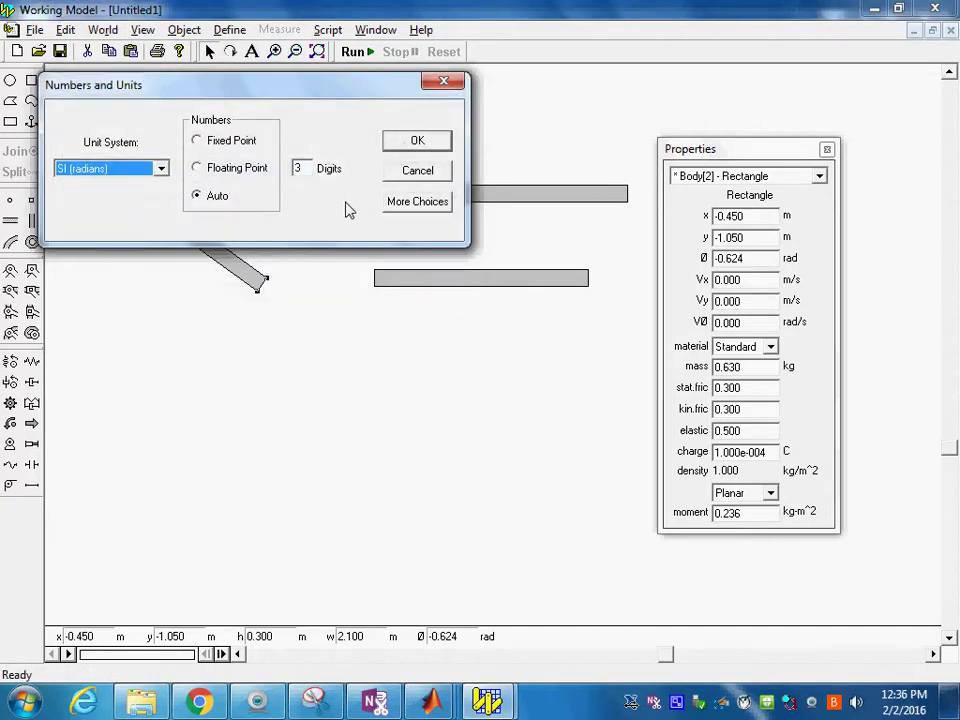
left_click(414, 204)
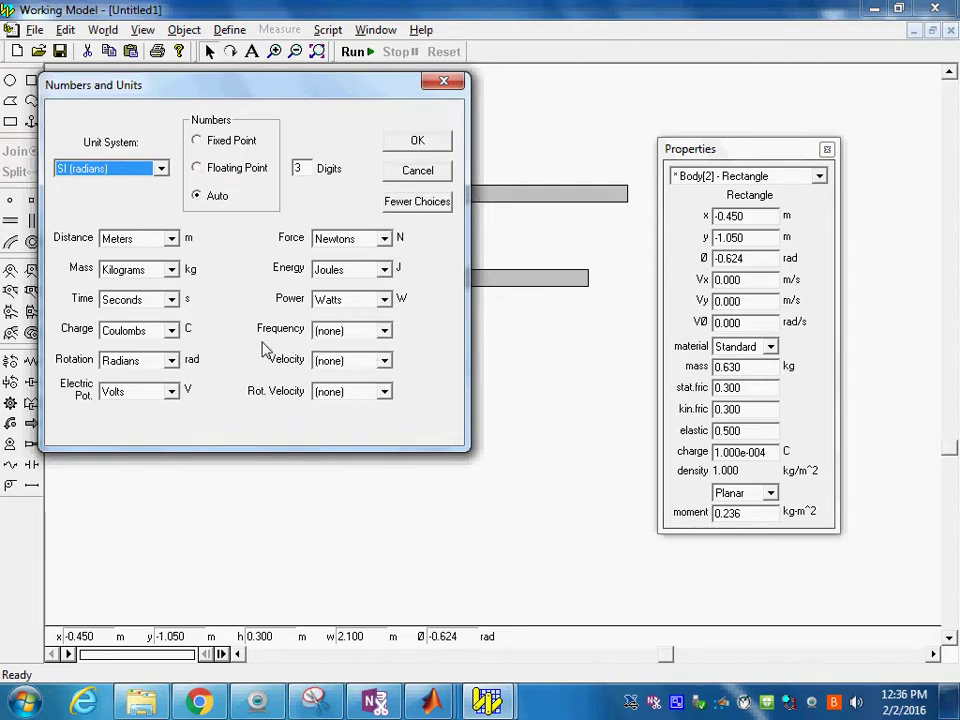
left_click(172, 361)
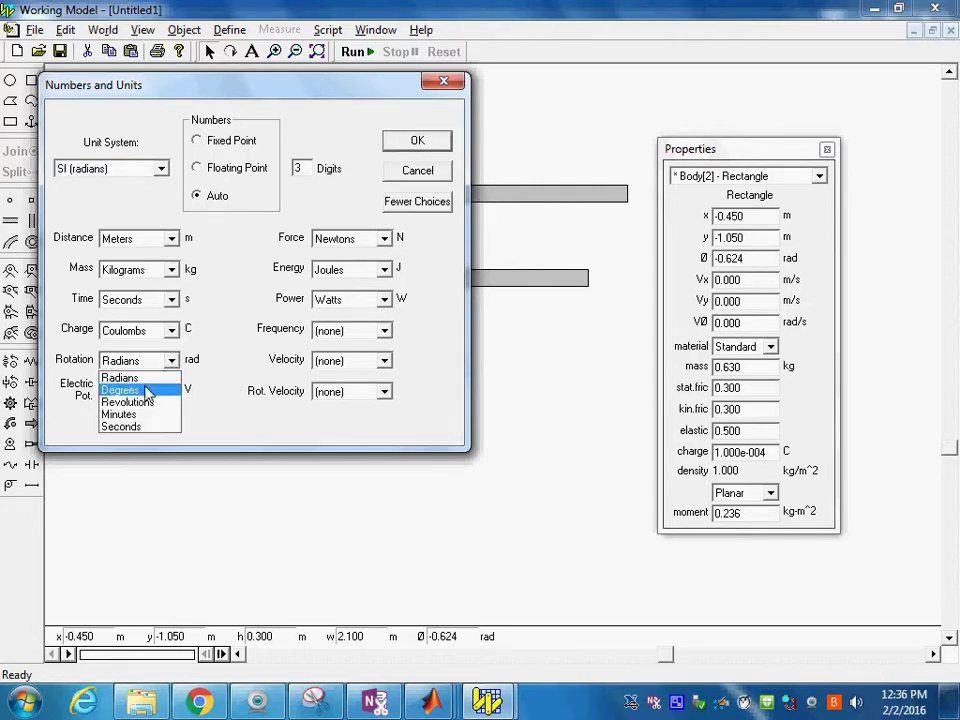
left_click(145, 391)
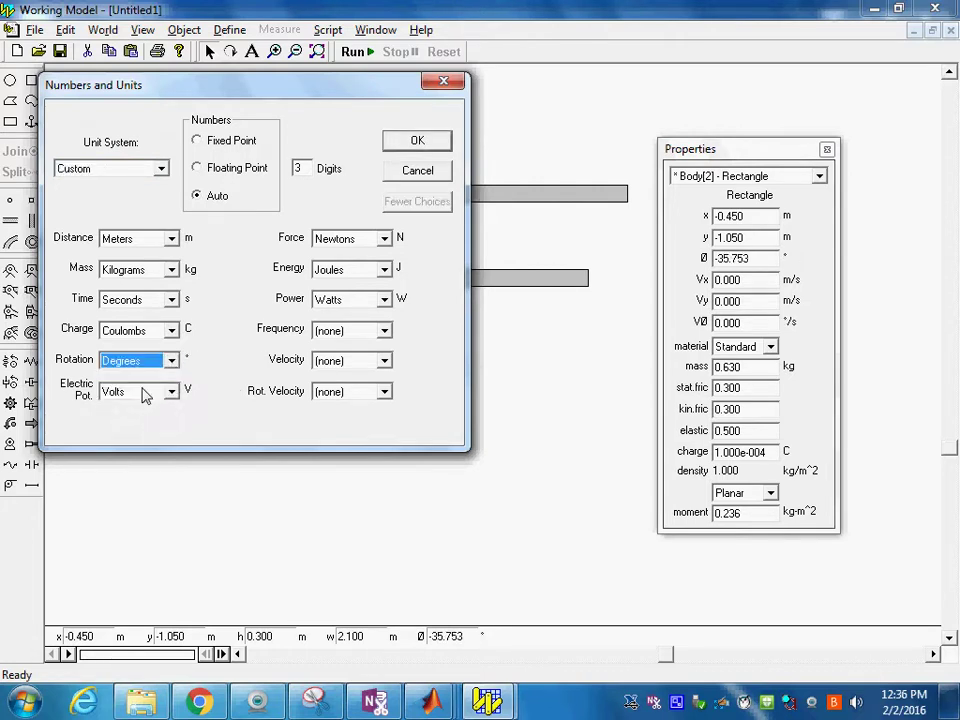
left_click(417, 143)
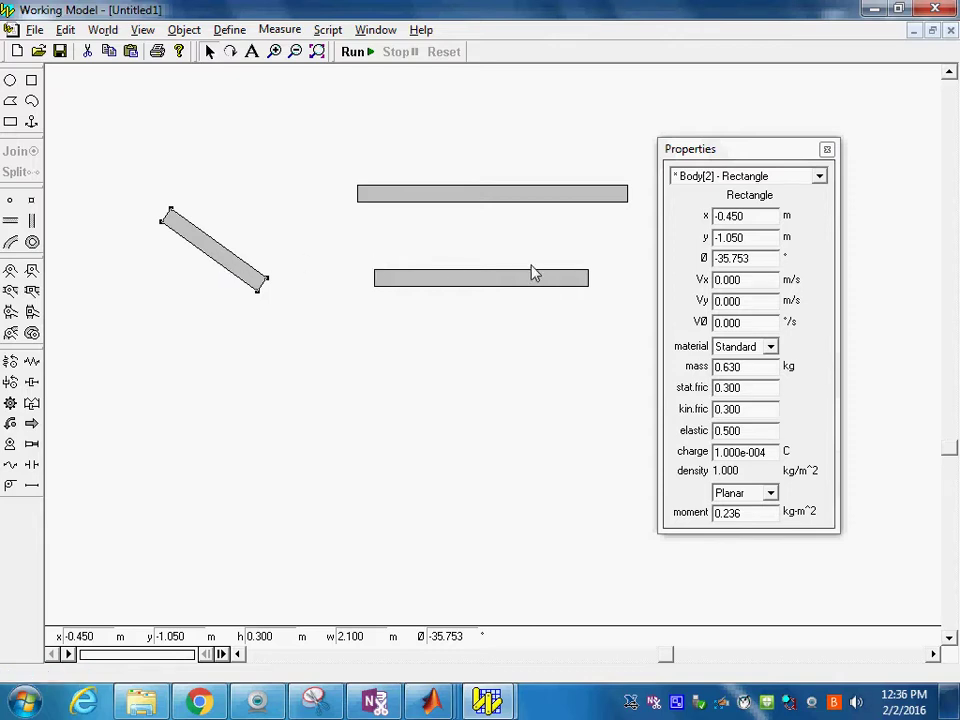
Try angles of 0°, 10° and -10° on the short bar
left_click(758, 263)
double_click(758, 263)
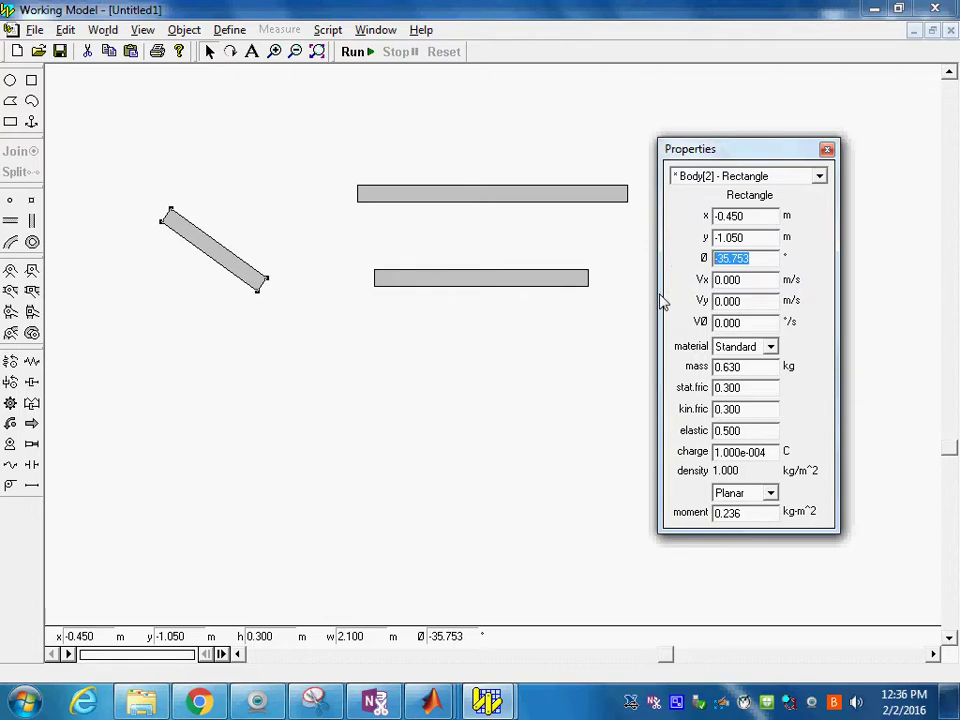
type("0")
key("Return")
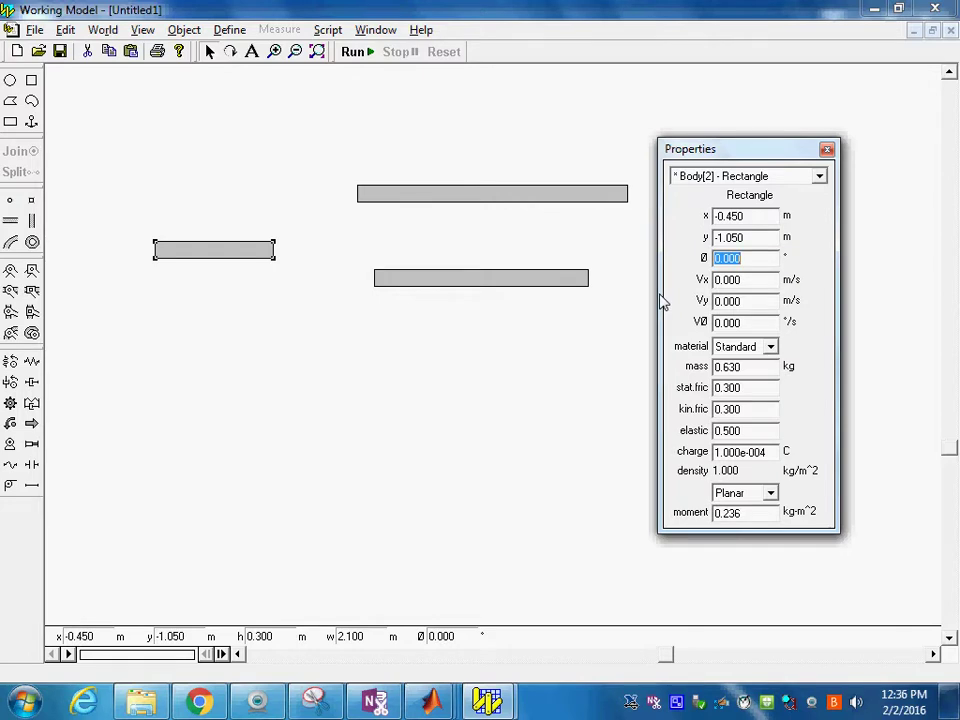
type("10")
key("Return")
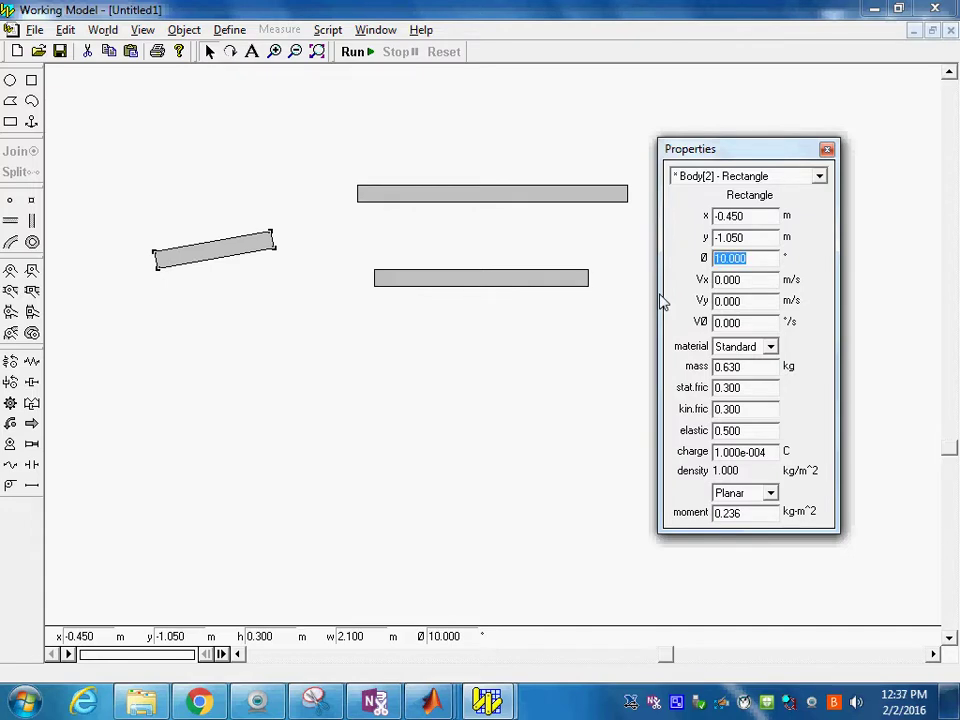
type("-10")
key("Return")
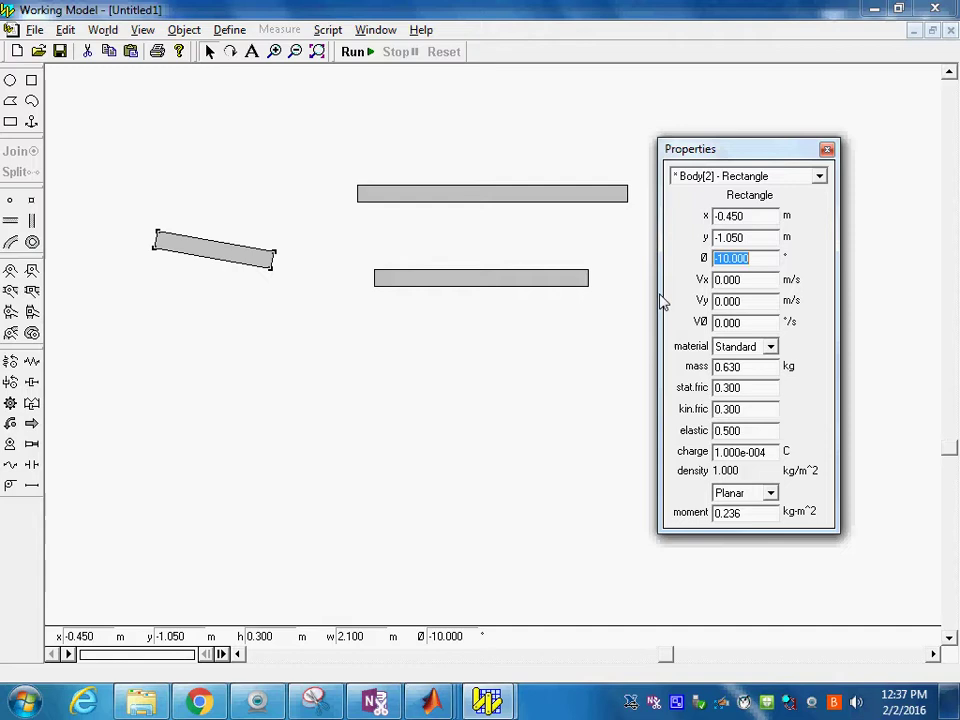
Rotate the crank bar to 120° and move it down to about x -0.150, y -2.150
type("120")
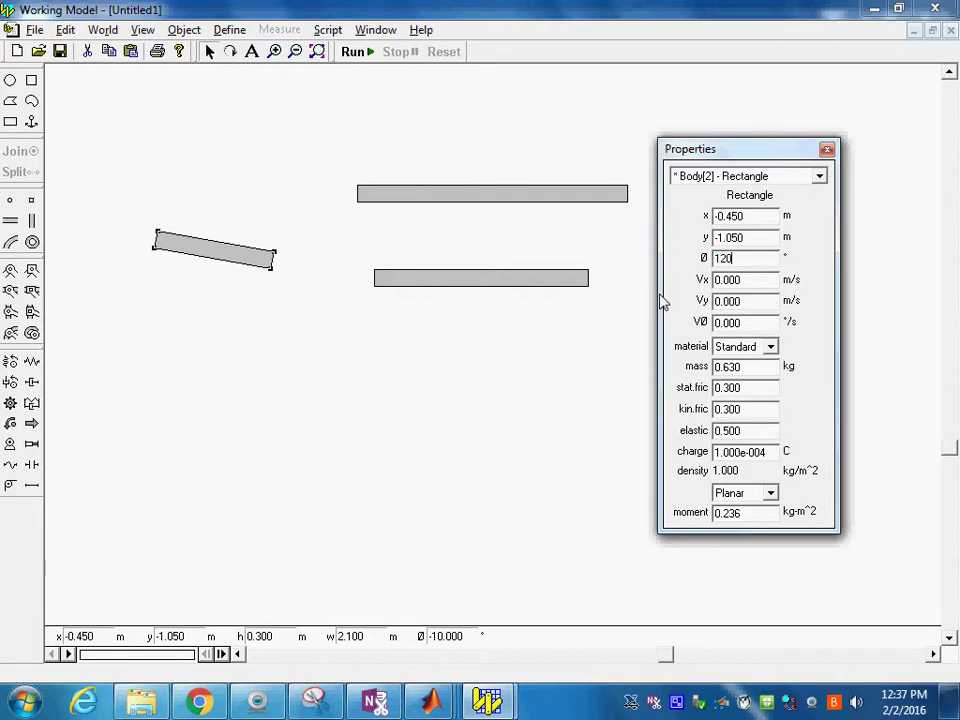
key("Return")
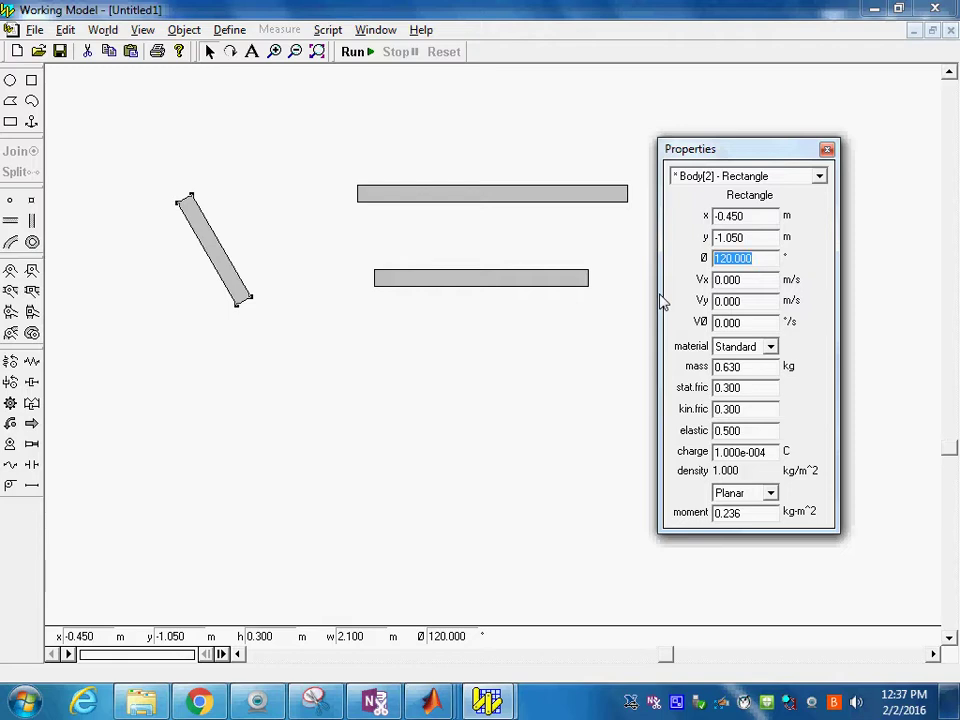
type("-30")
key("Return")
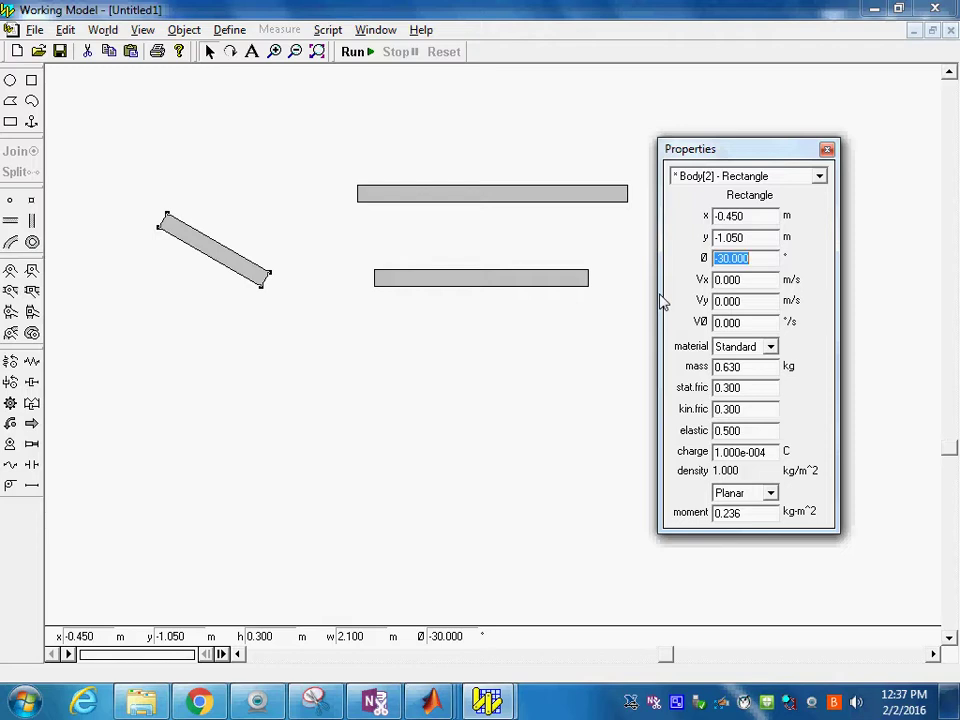
type("120")
key("Return")
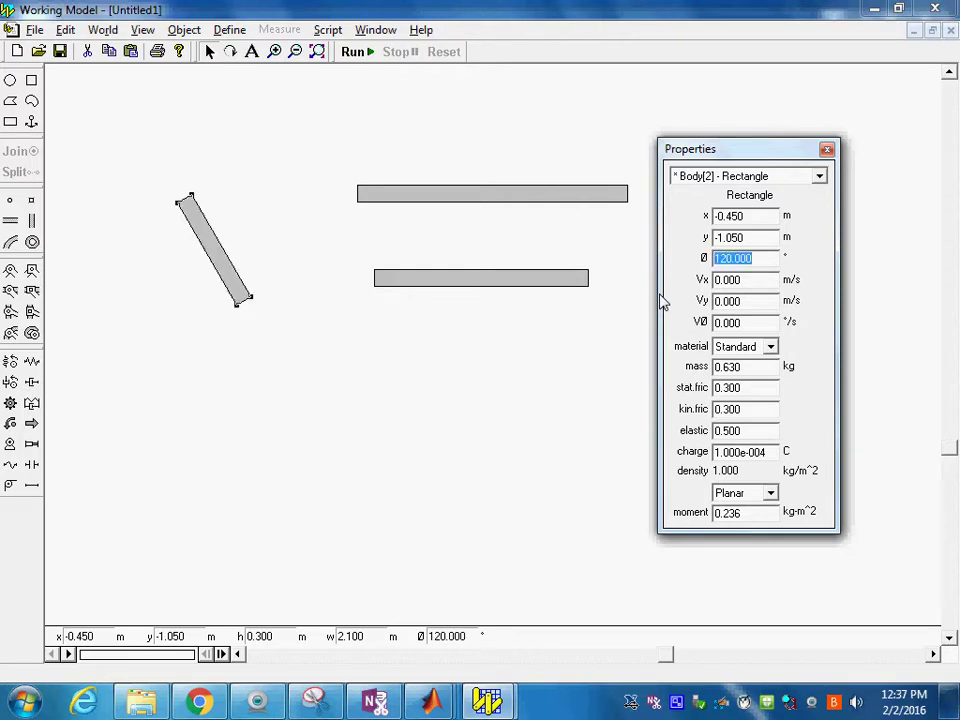
left_click_drag(214, 261, 229, 326)
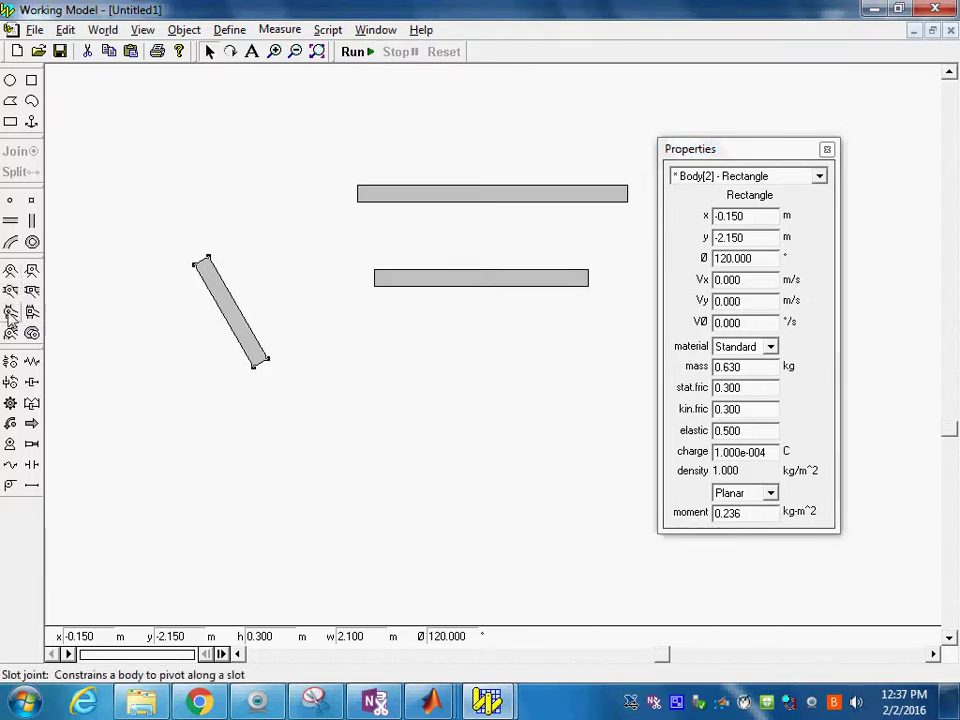
Add a motor at the crank's lower end, test-run the simulation, then reset it
left_click(10, 444)
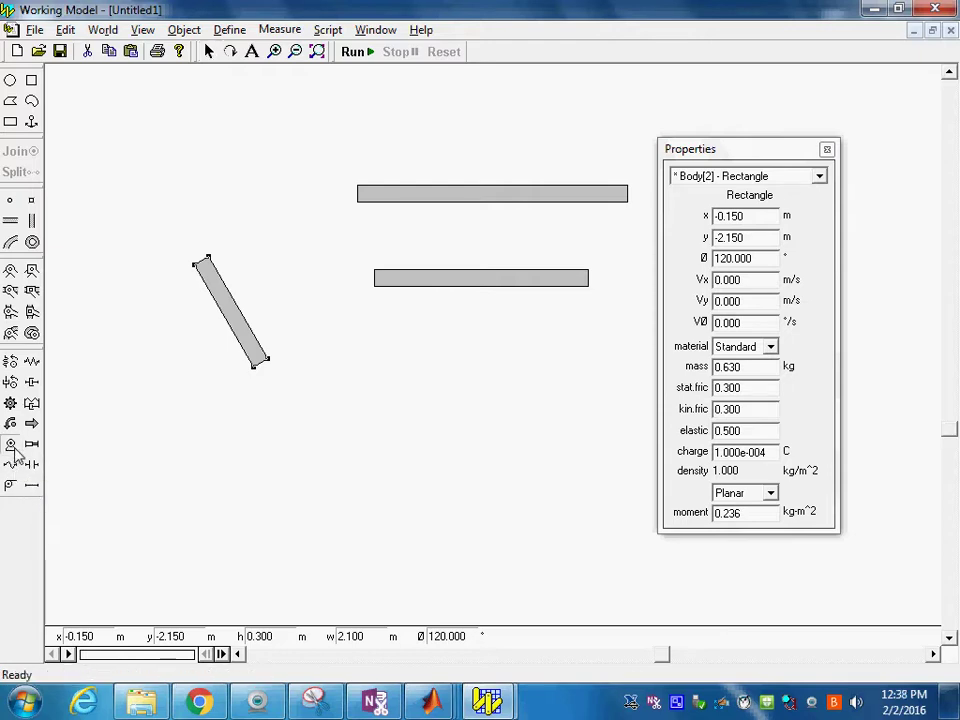
left_click(256, 358)
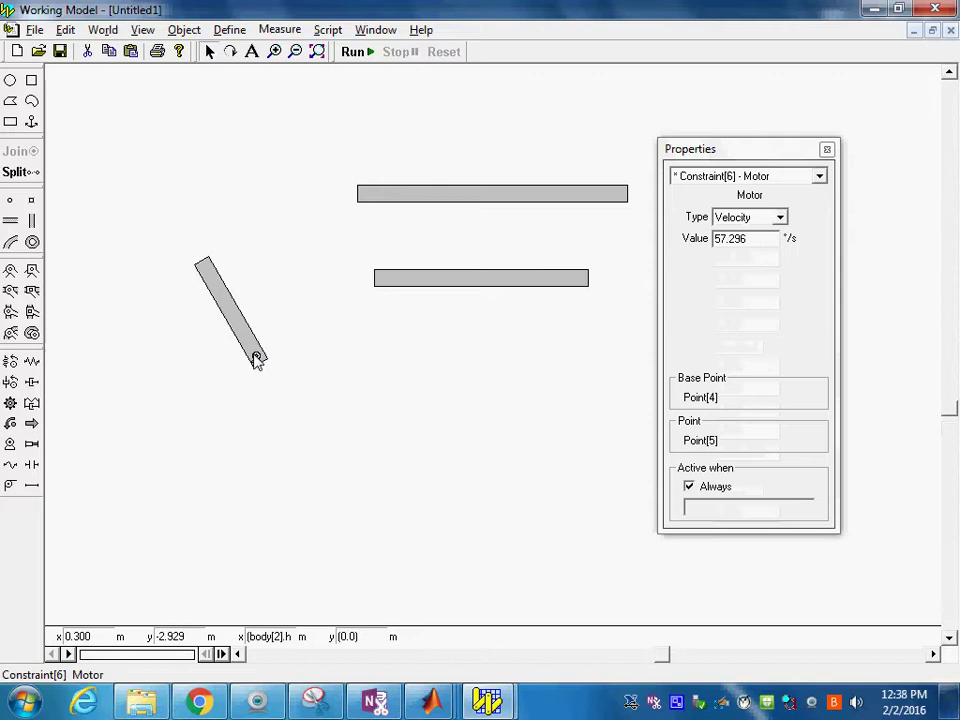
left_click(354, 52)
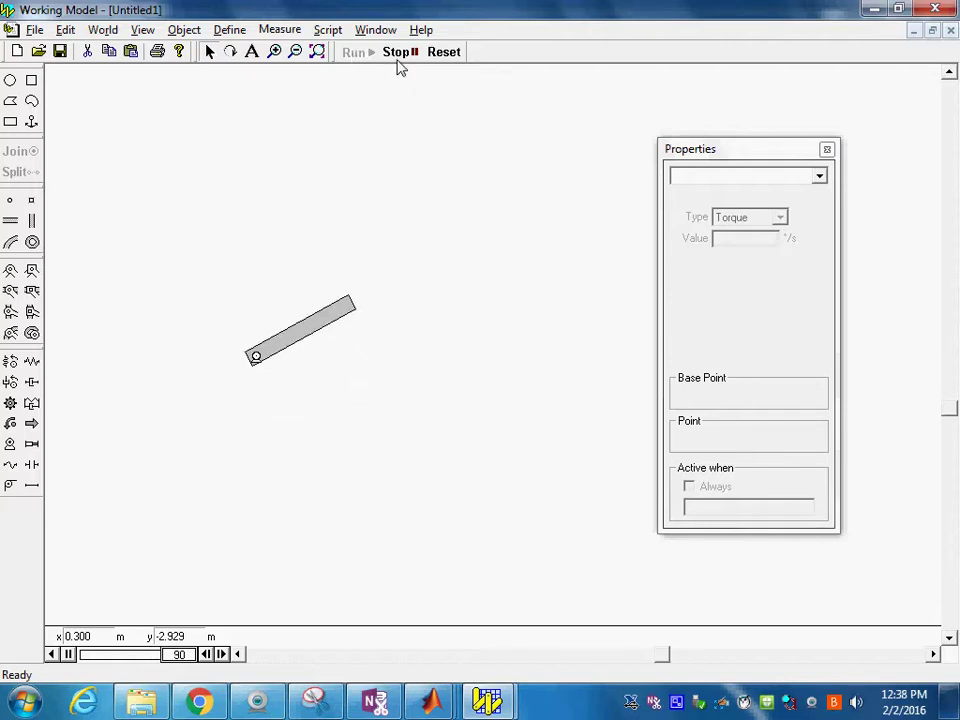
left_click(400, 58)
left_click(443, 57)
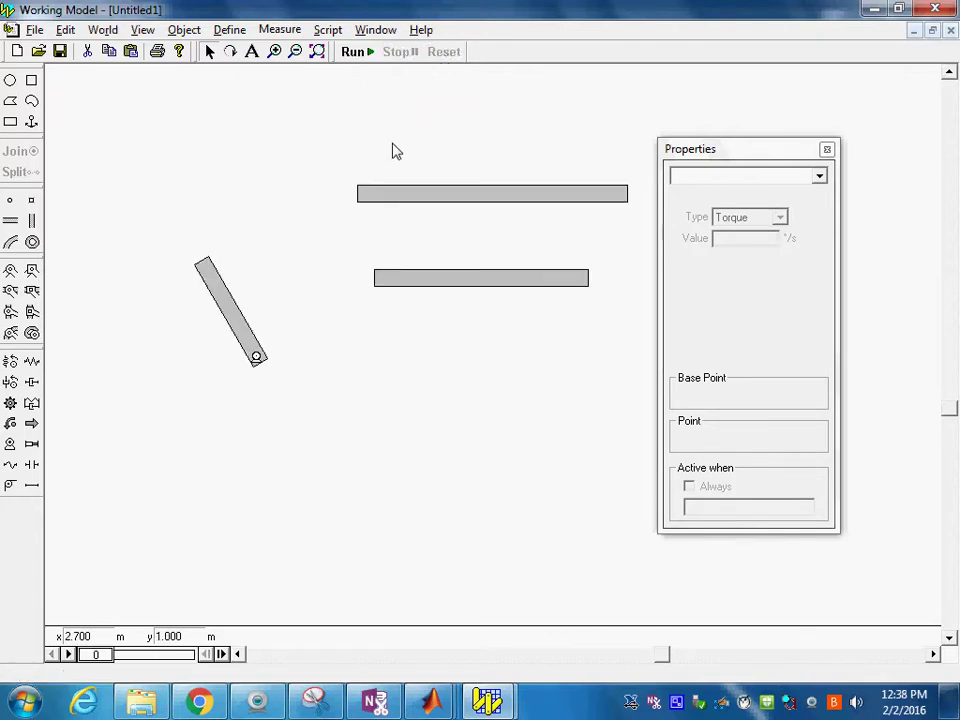
Set the motor speed to -57.296 °/s and run the simulation again
left_click(256, 360)
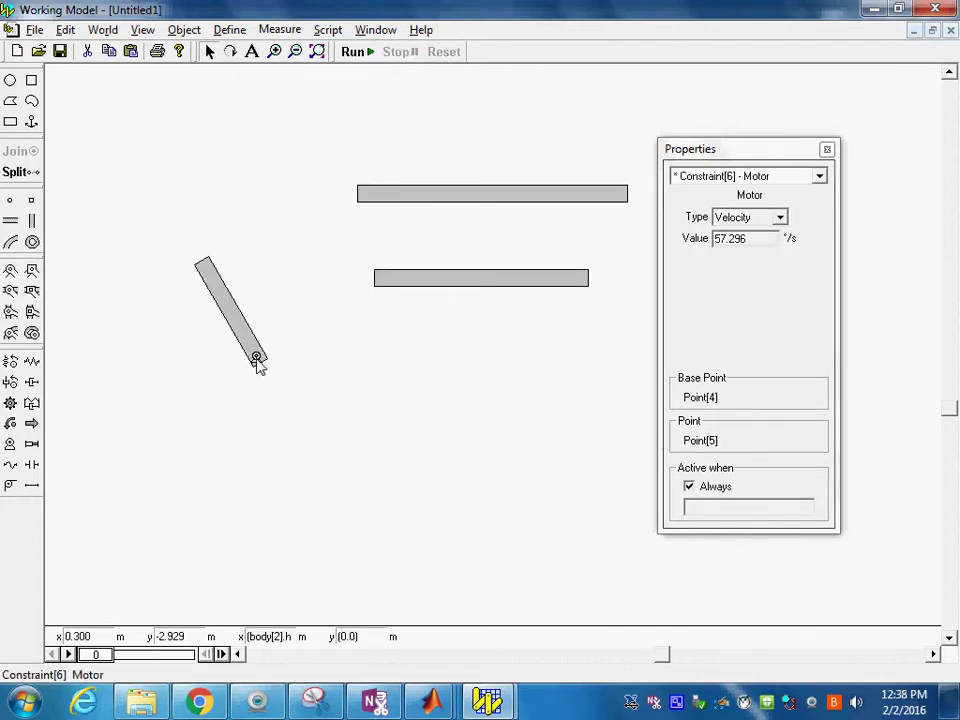
left_click(715, 239)
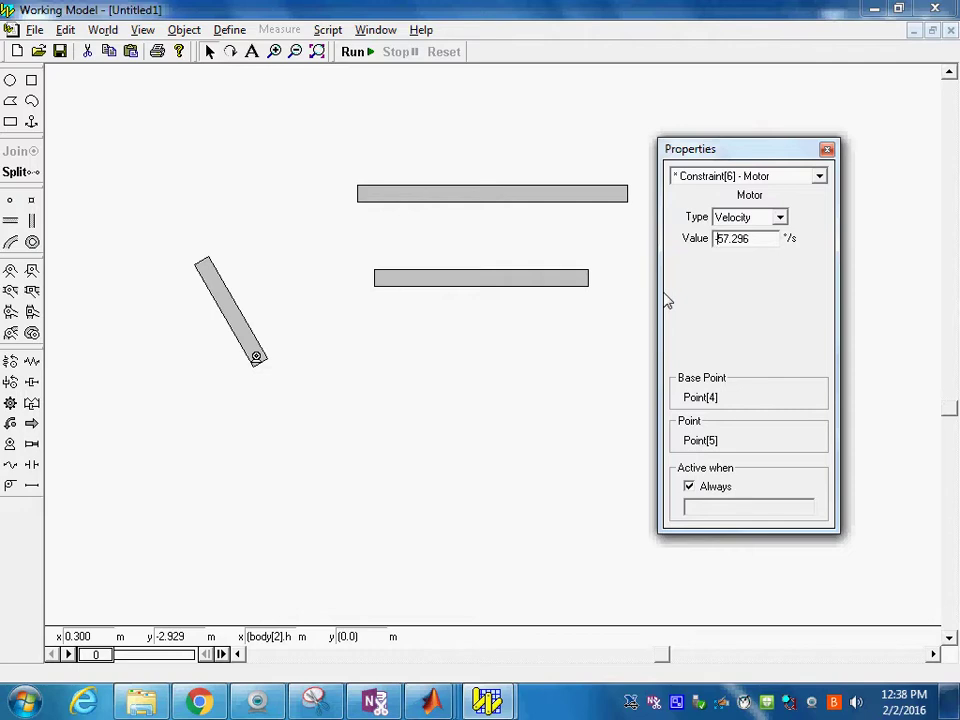
key("Return")
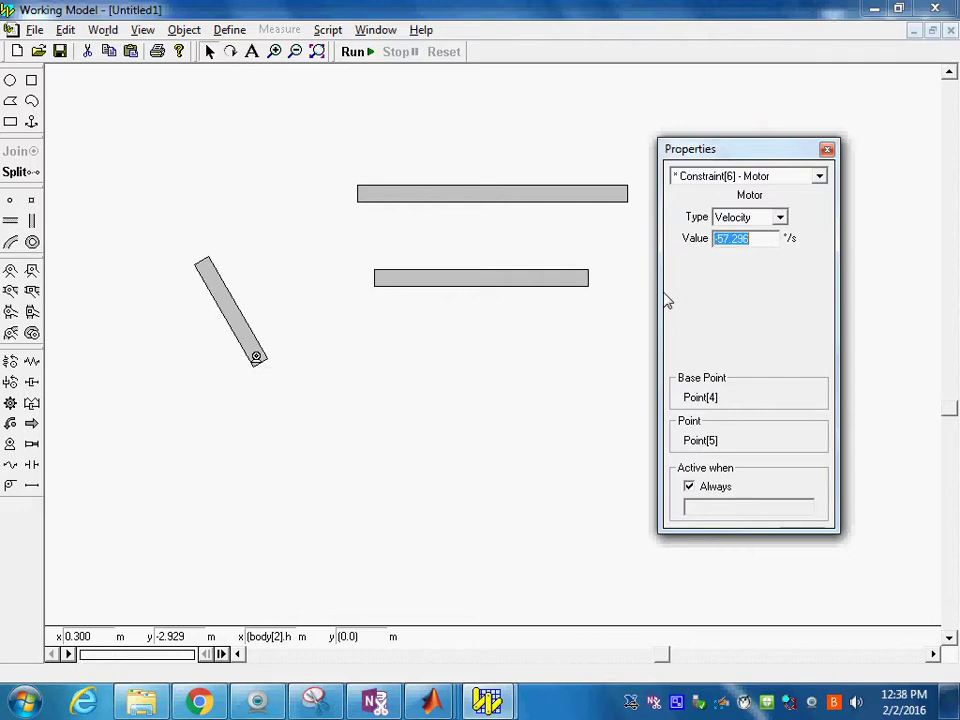
left_click(358, 51)
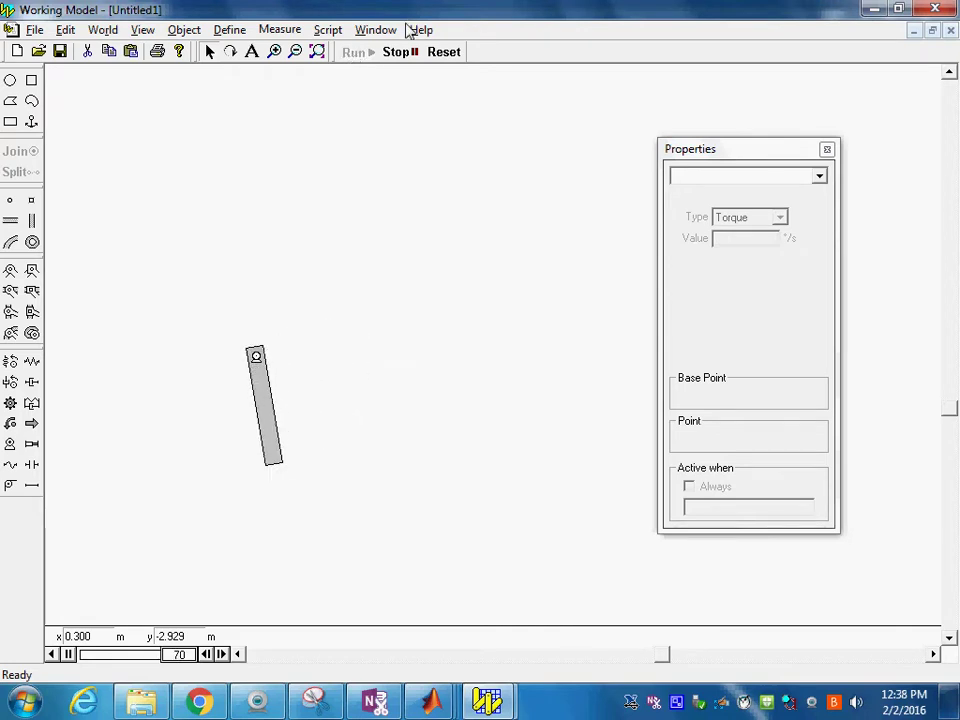
Move the long bar onto the crank's top end and pin them, tilting the coupler to 30.289°
left_click(398, 51)
left_click(444, 51)
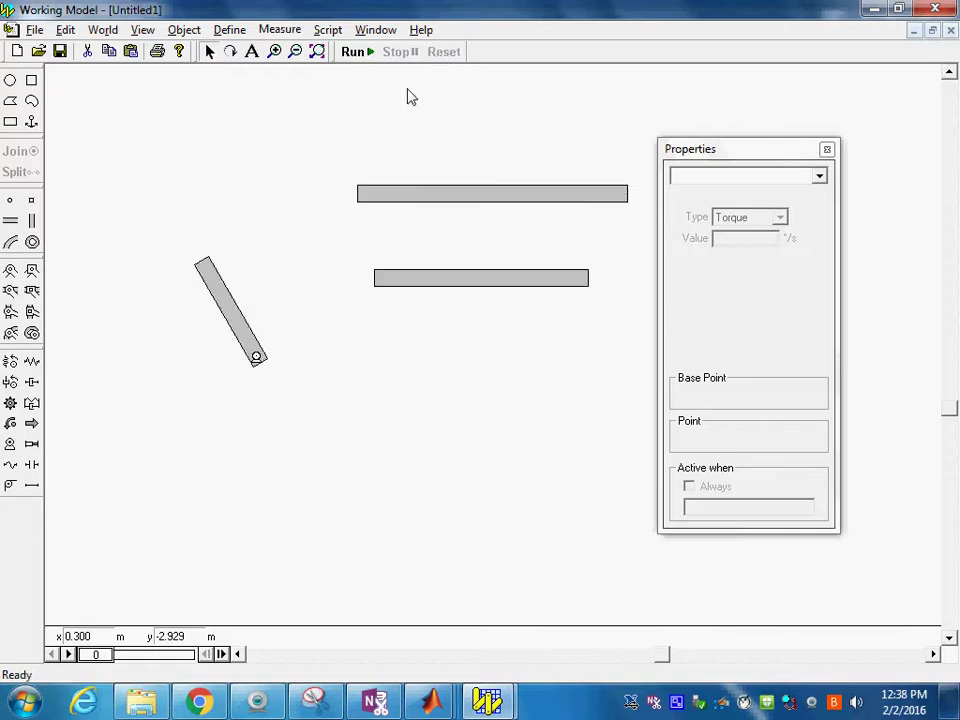
left_click(415, 206)
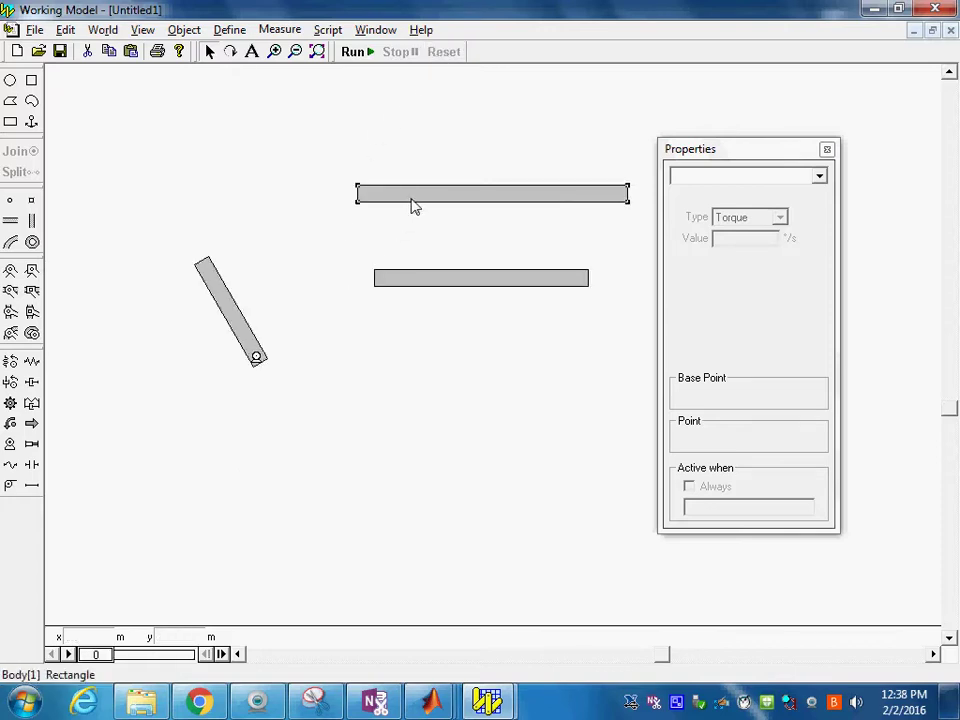
left_click_drag(415, 206, 252, 277)
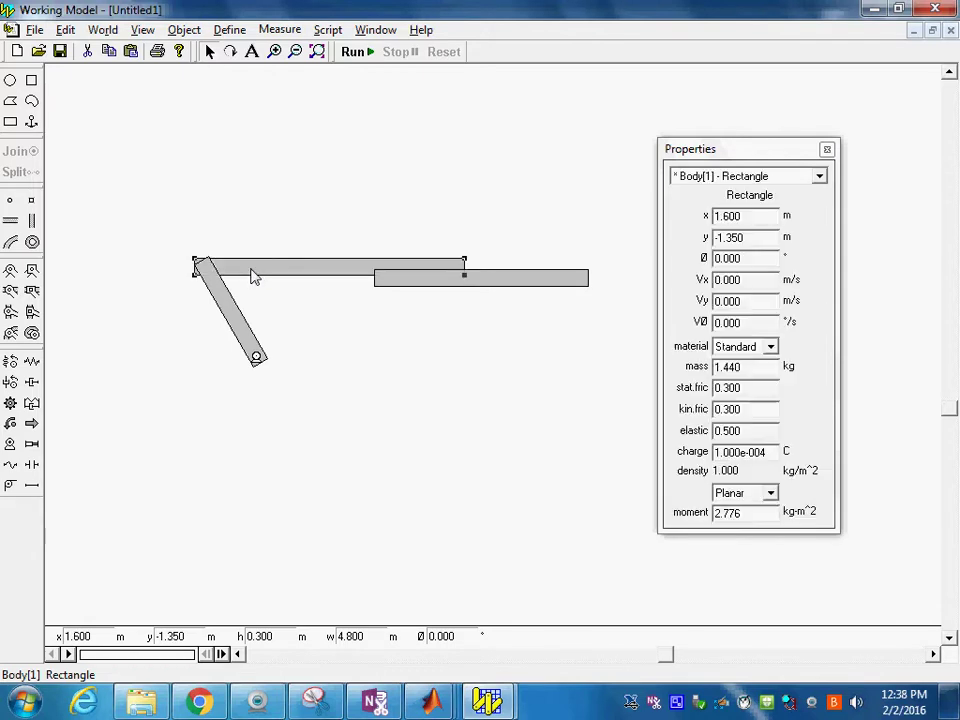
left_click(10, 272)
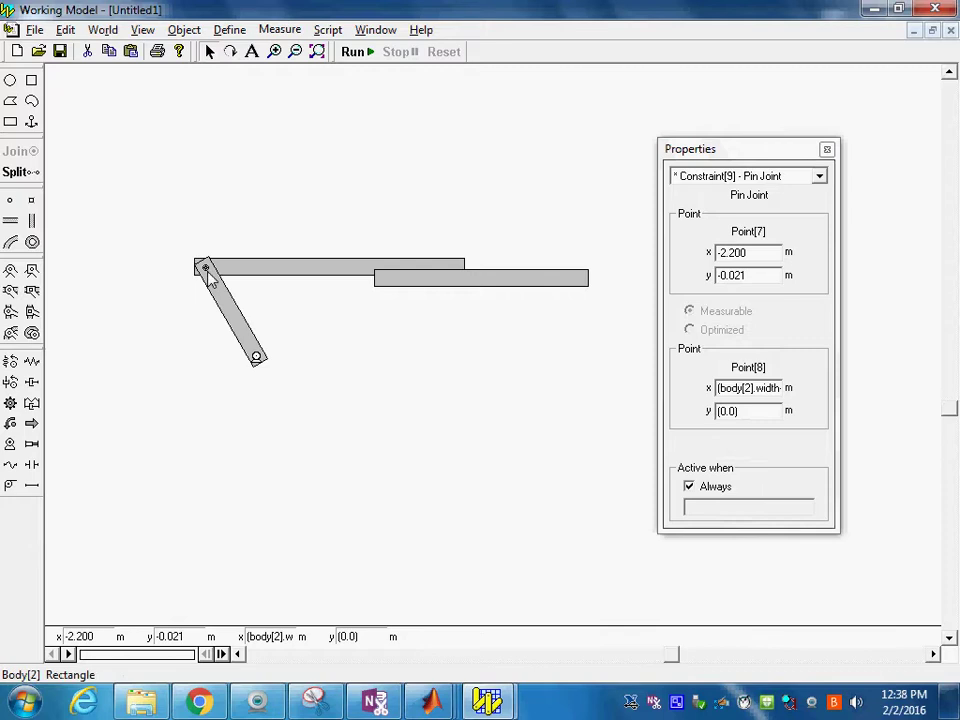
left_click_drag(260, 270, 297, 236)
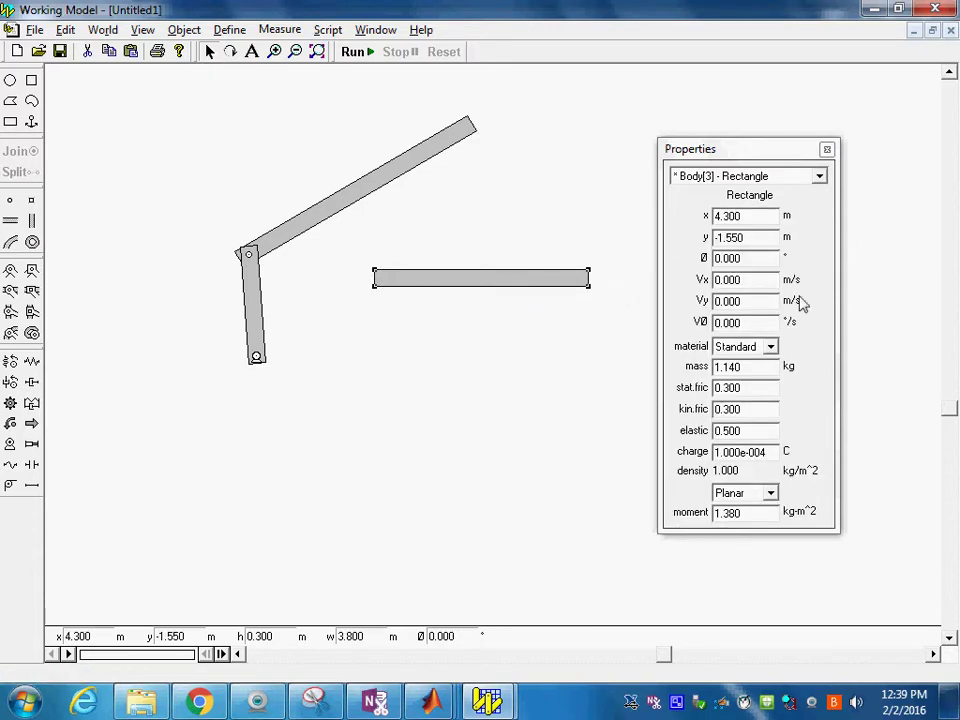
Tilt the 3.8 m bar to 120° and move its top onto the coupler
double_click(755, 262)
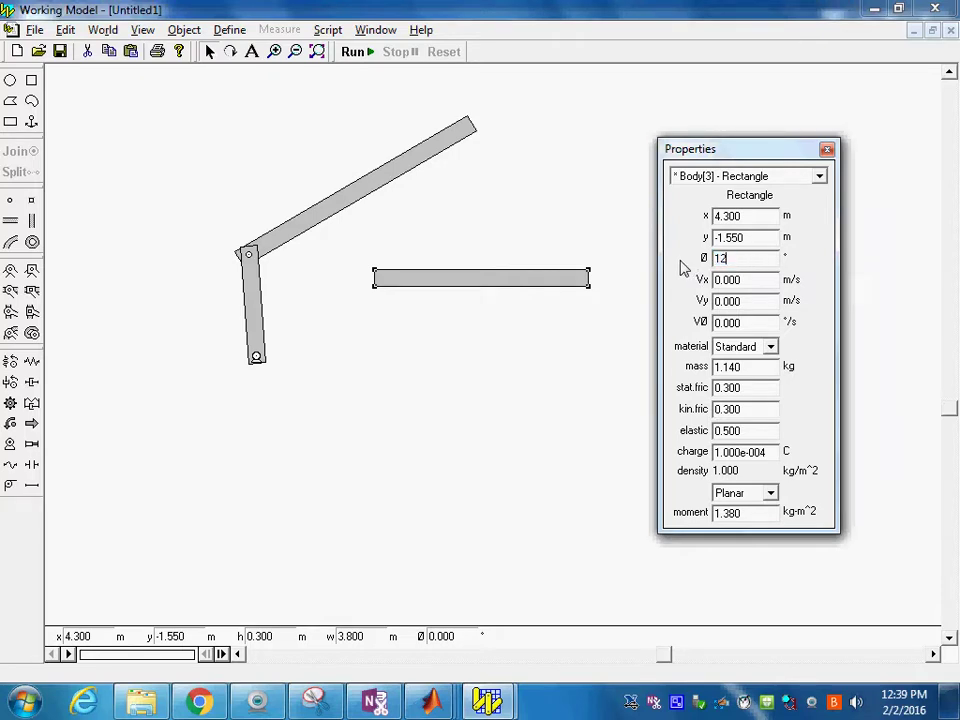
key("Return")
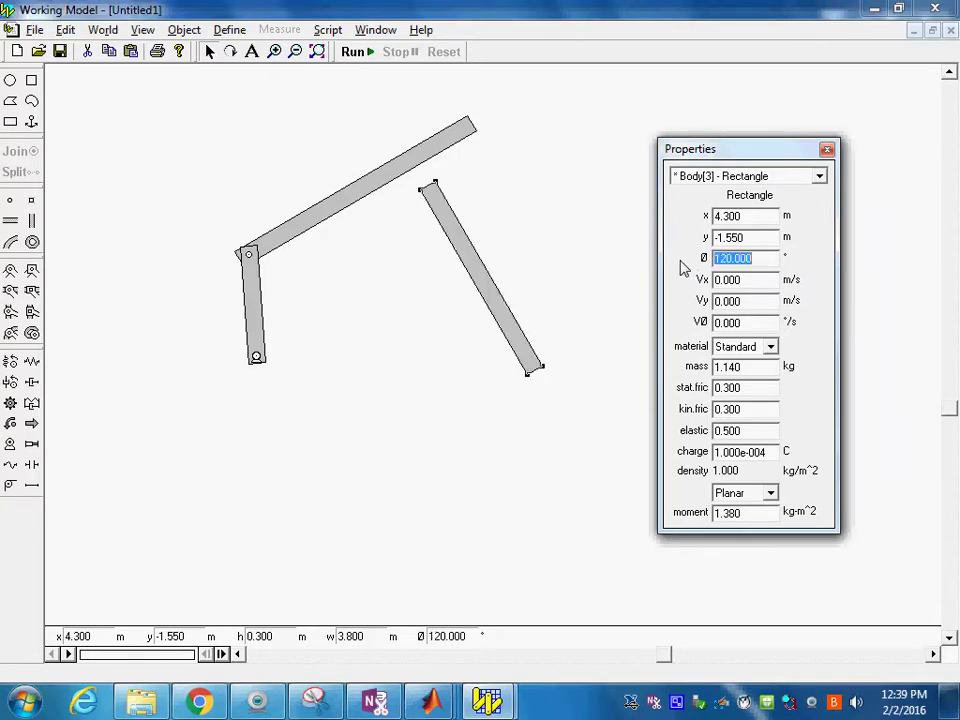
left_click(468, 272)
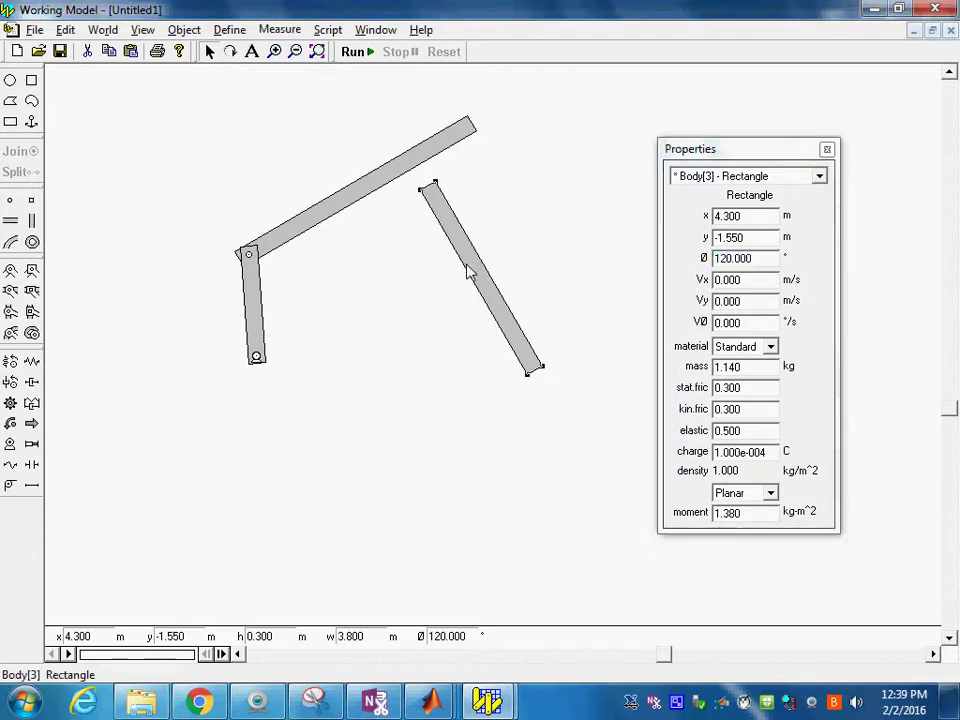
left_click_drag(468, 272, 446, 240)
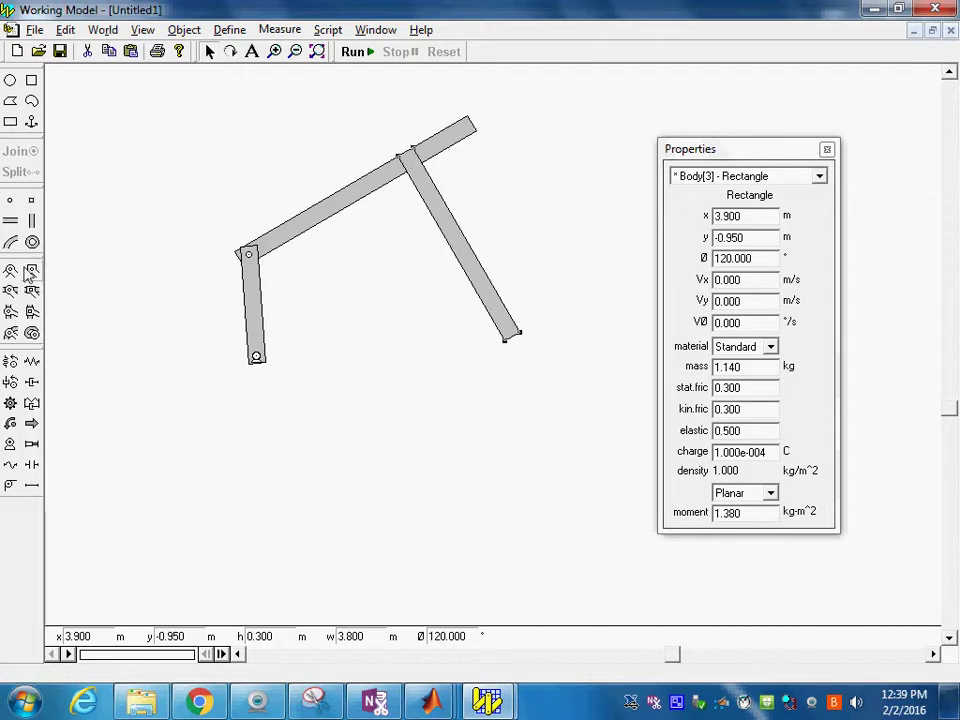
Pin the 3.8 m bar's top to the coupler and its lower end to the ground, then run the simulation
left_click(411, 163)
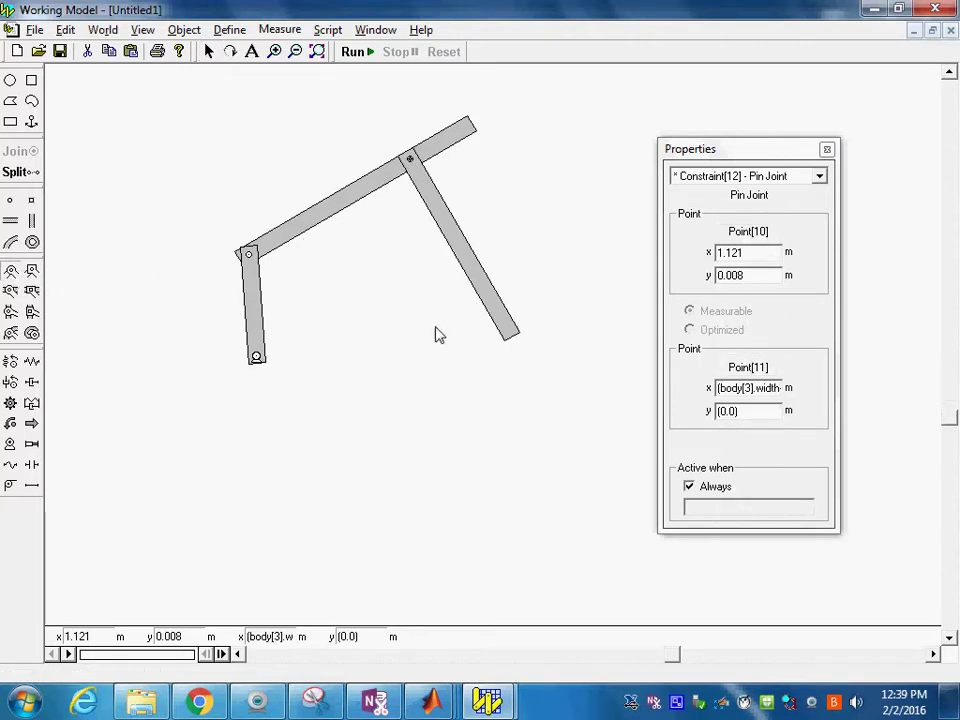
left_click(509, 334)
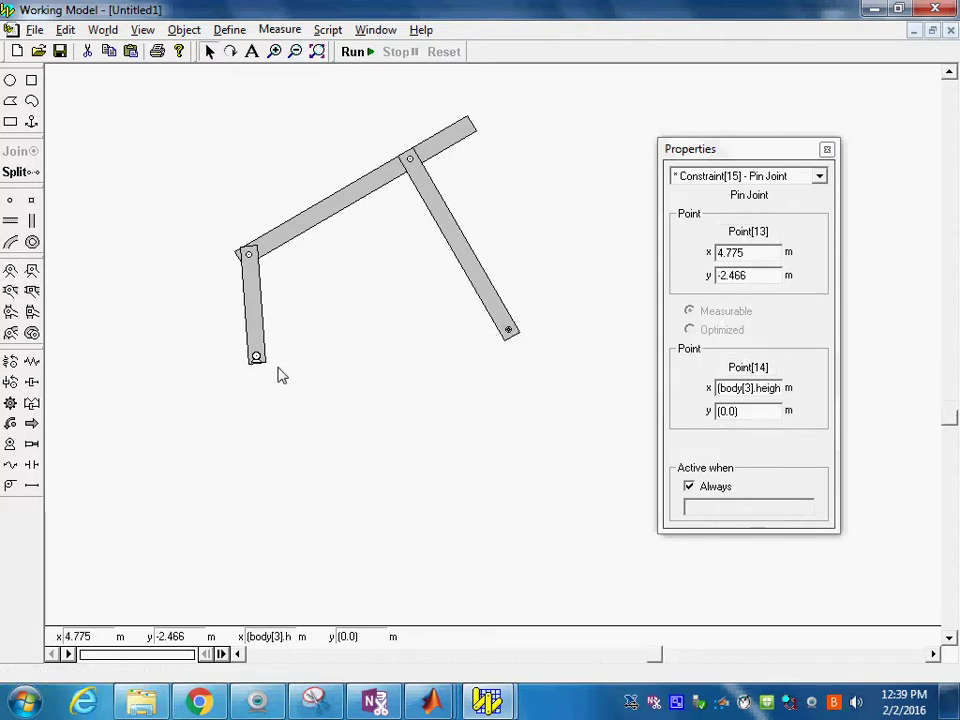
left_click(355, 52)
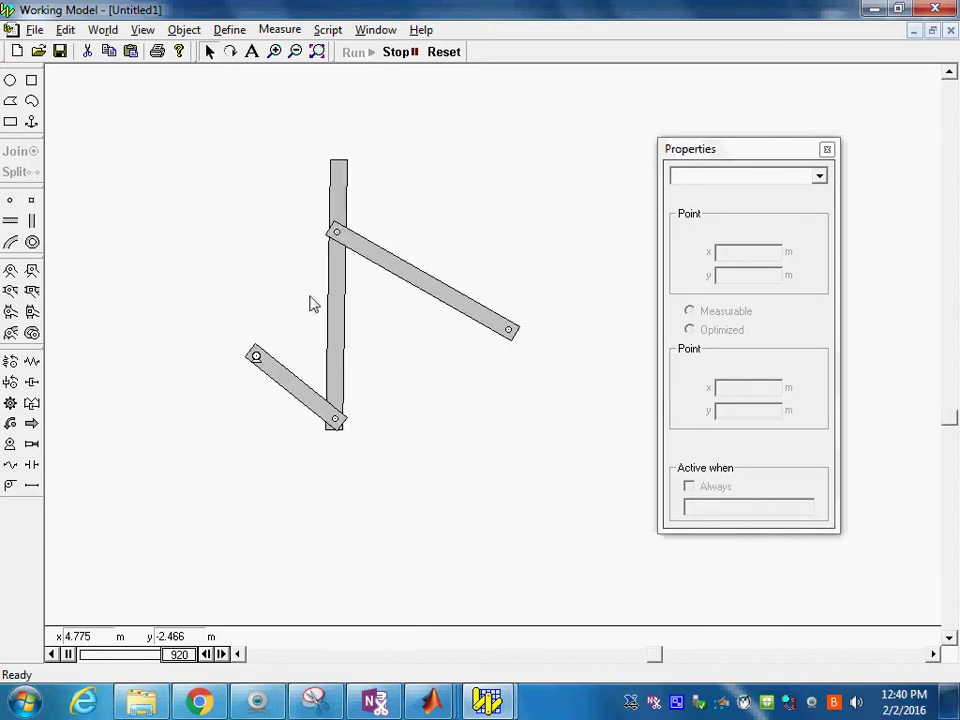
Reset the linkage to its start pose, select the crank–coupler pin joint, and open Measure
left_click(398, 52)
left_click(446, 53)
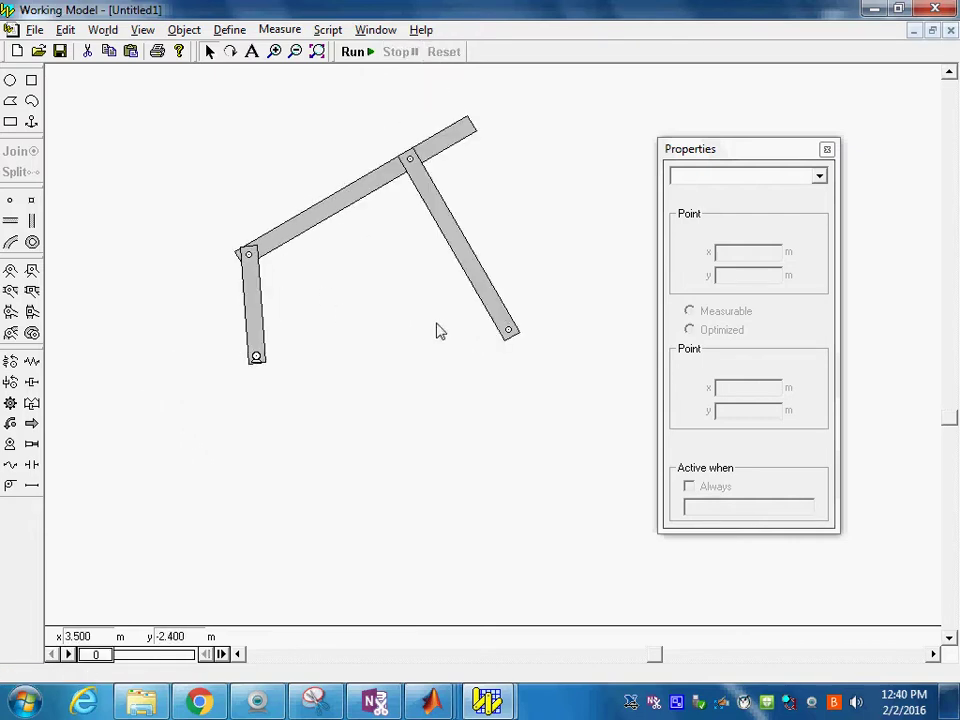
left_click(250, 257)
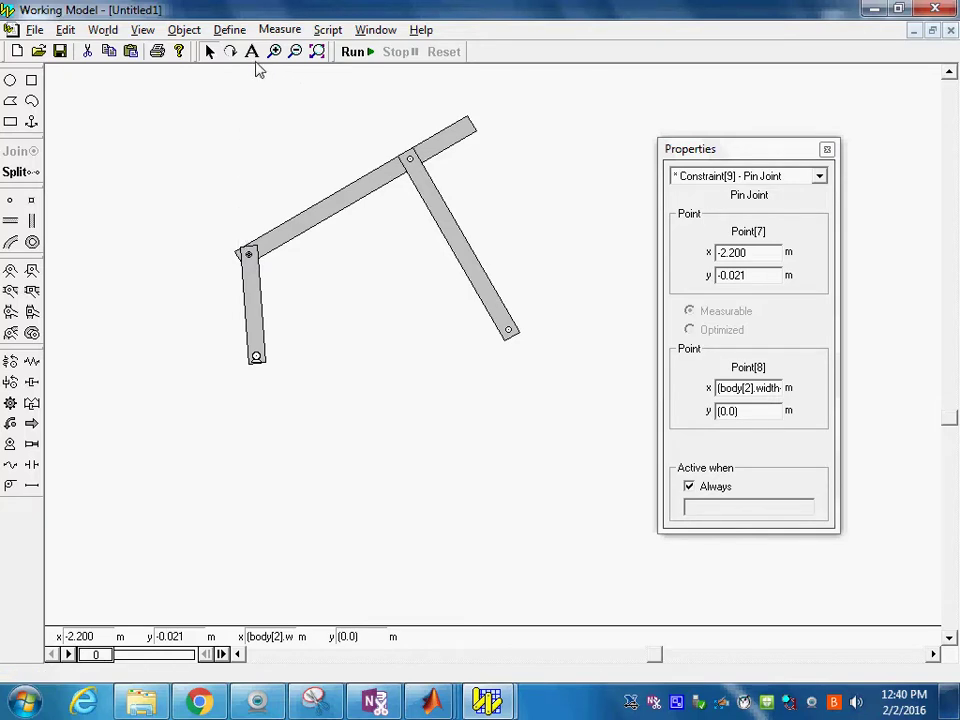
left_click(284, 31)
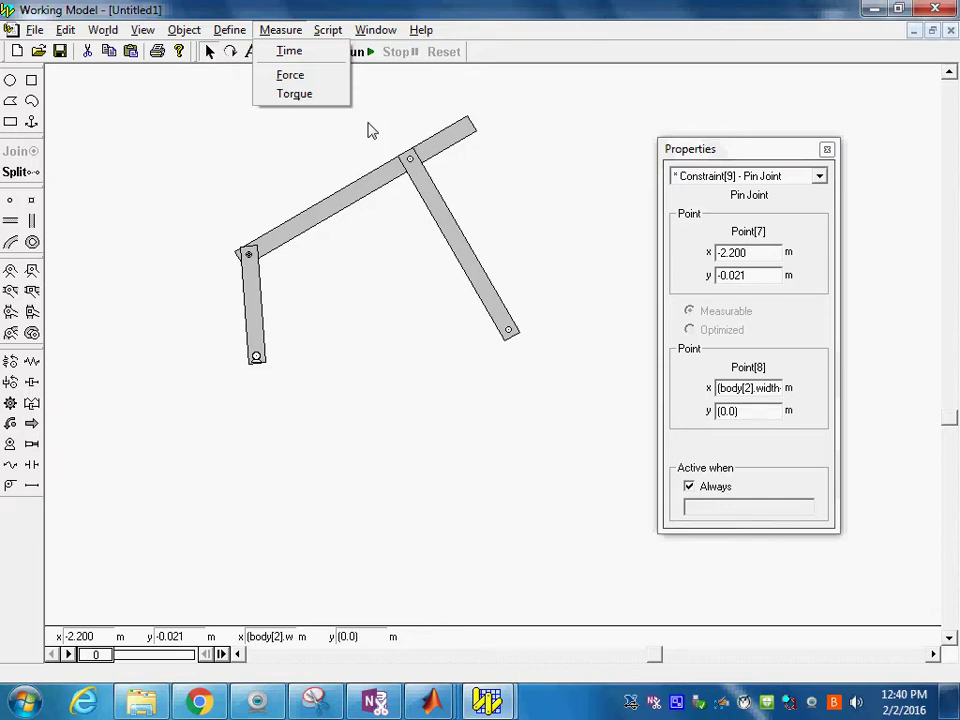
Add a numeric force meter for Pin Joint 9, run the simulation, then reset it
left_click(298, 84)
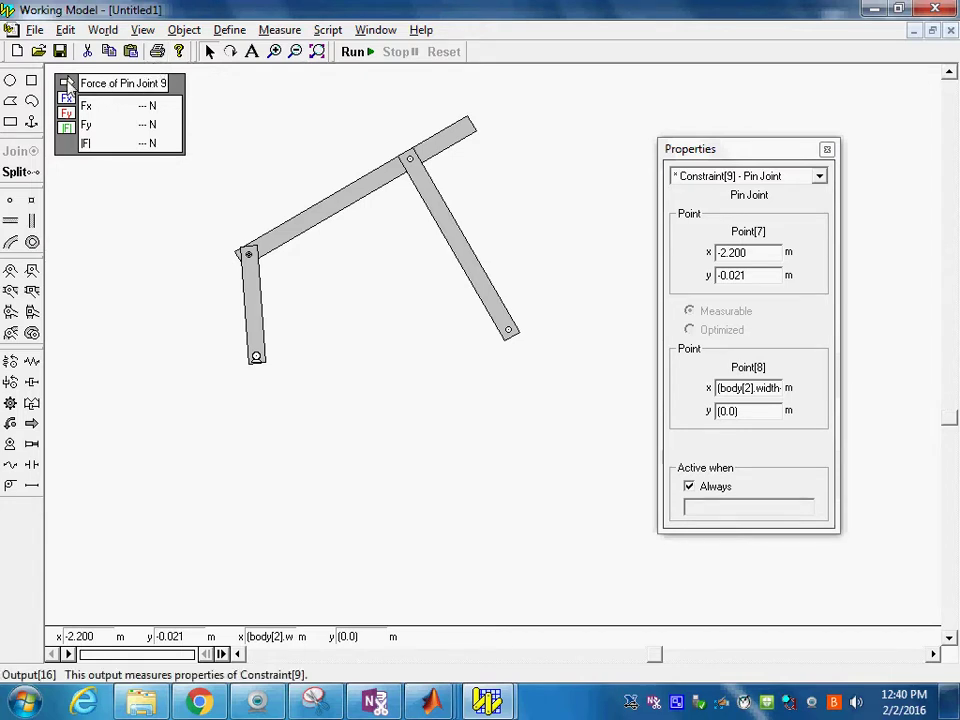
left_click(66, 82)
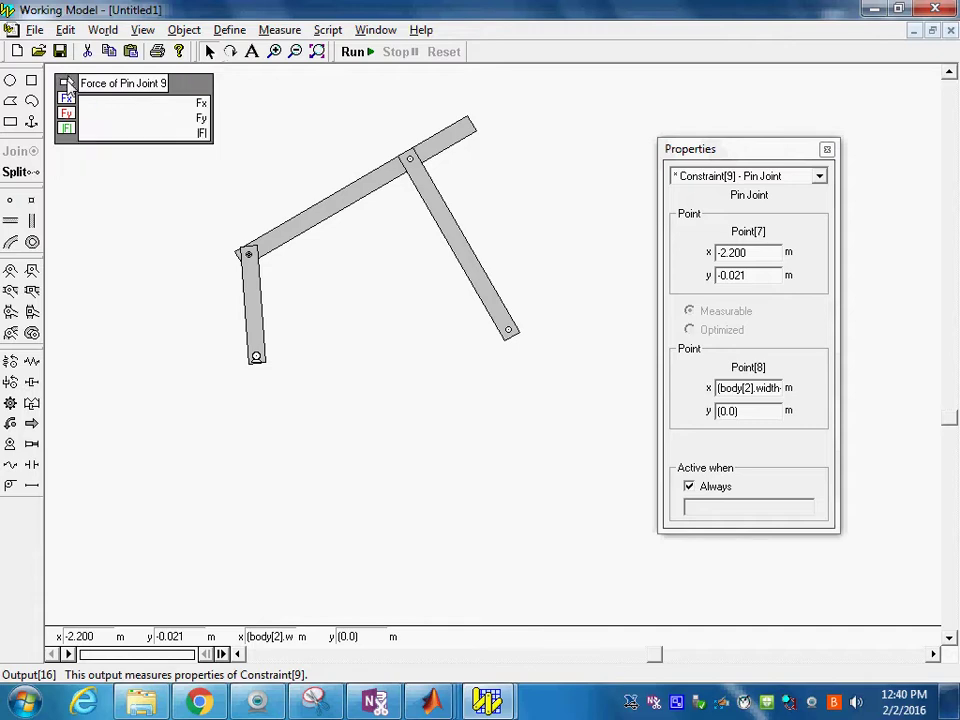
left_click(66, 82)
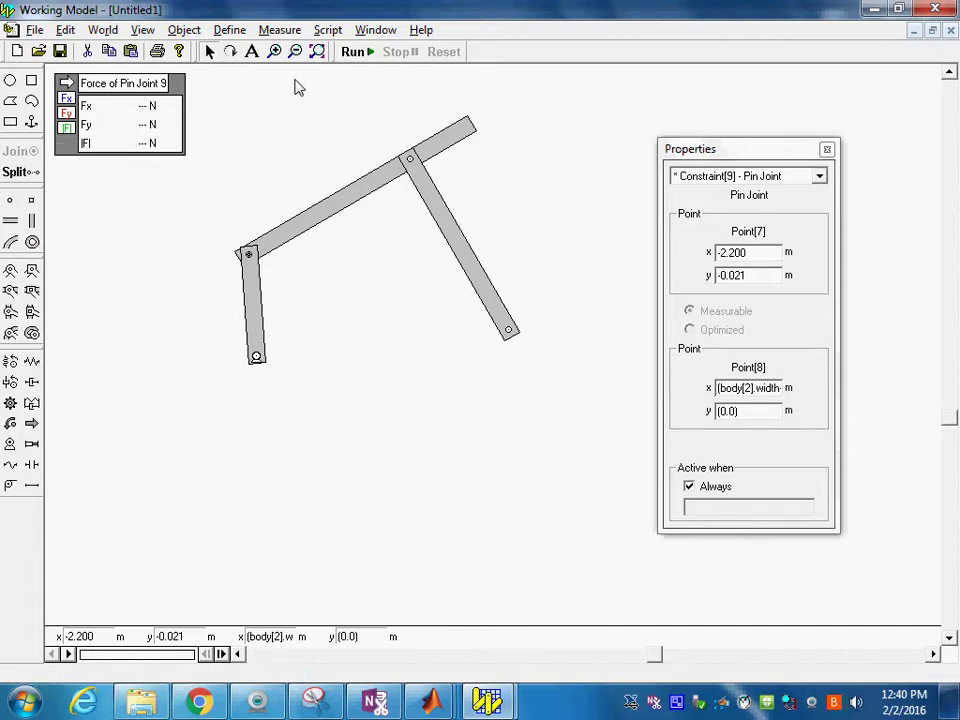
left_click(356, 52)
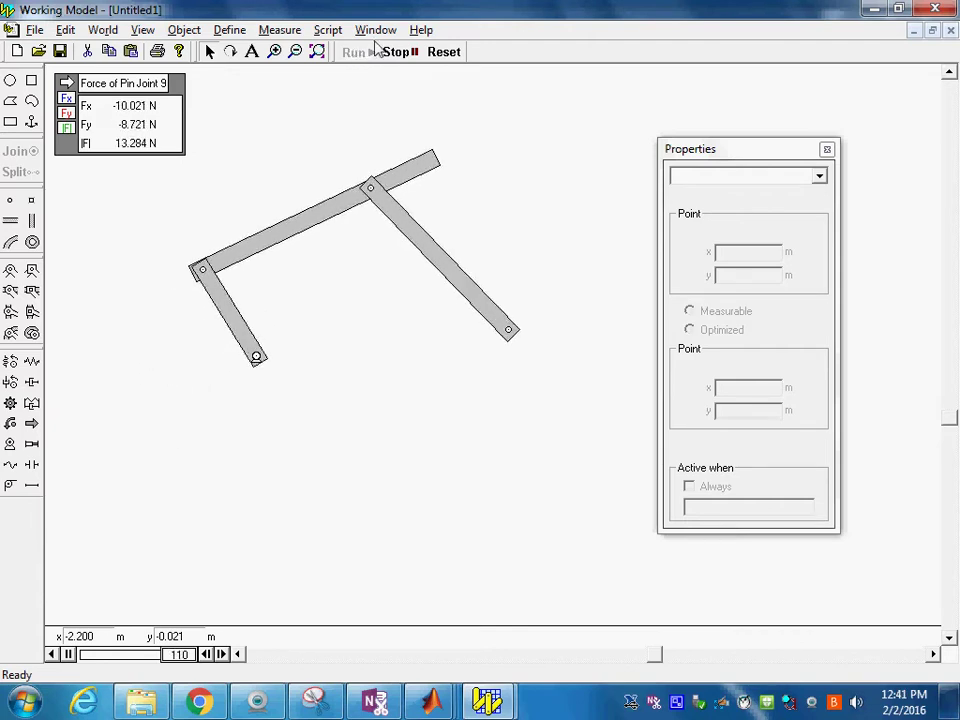
left_click(400, 52)
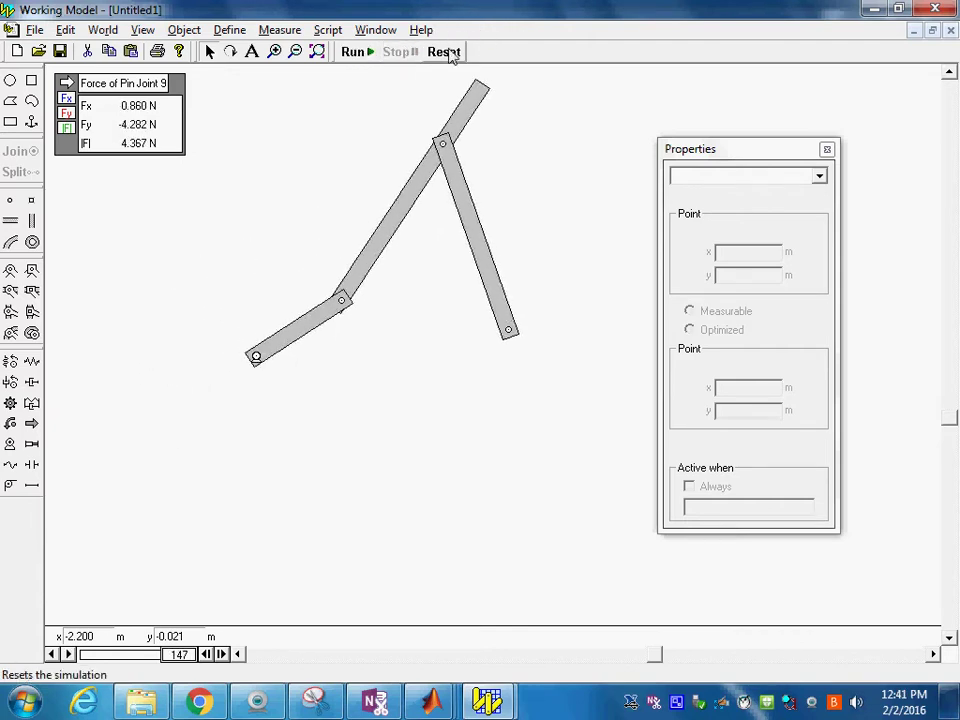
left_click(445, 53)
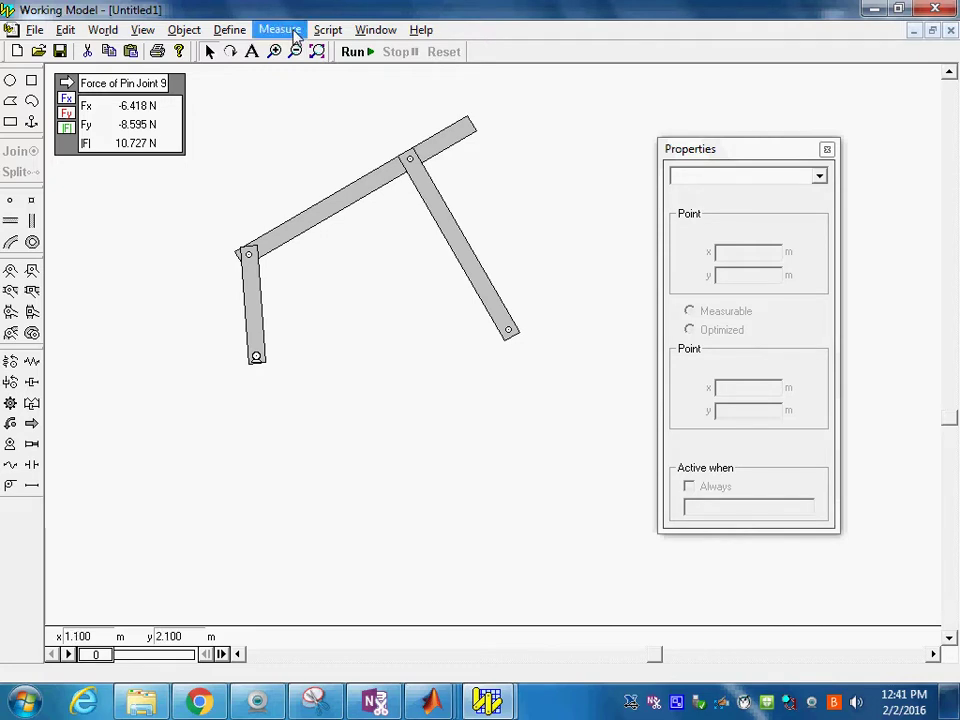
Select the pin joint at the crank's top and browse the measurement options
left_click(250, 257)
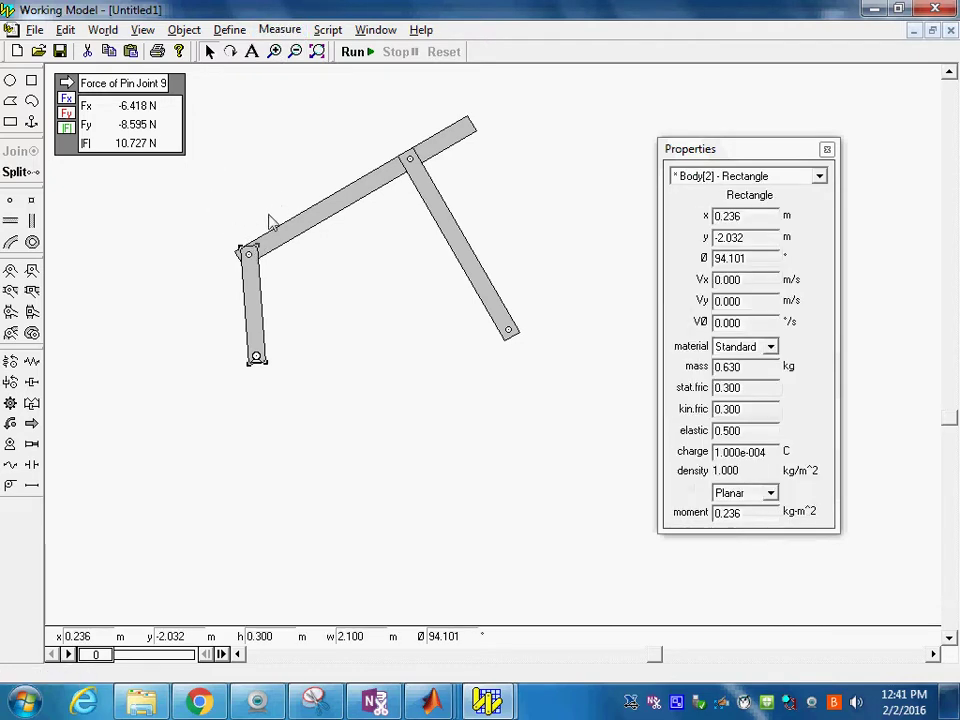
left_click(250, 255)
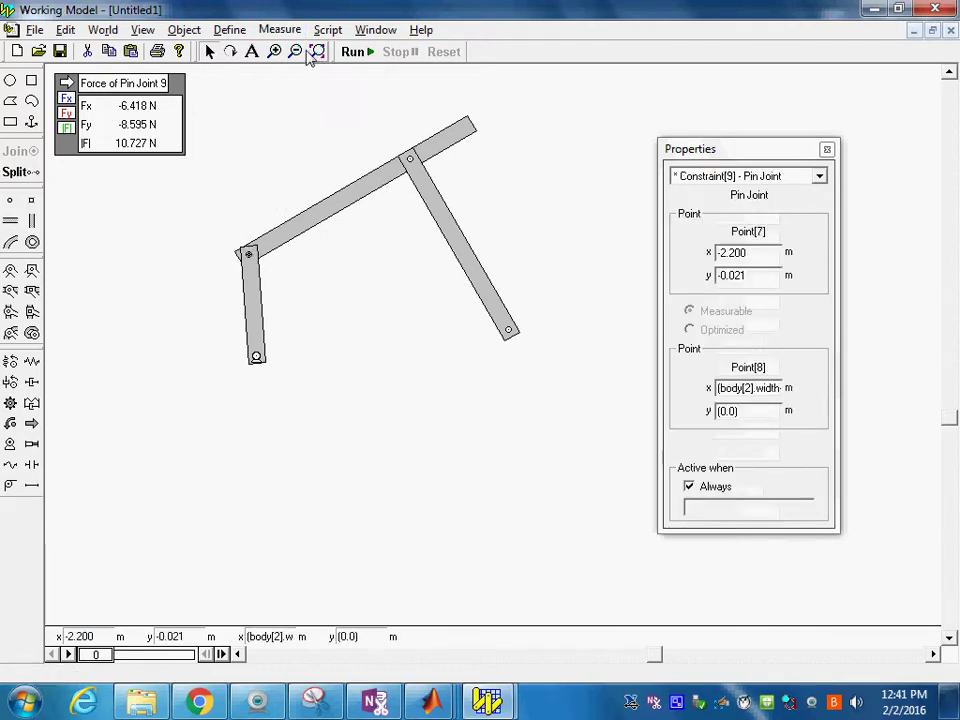
left_click(281, 31)
mouse_move(233, 37)
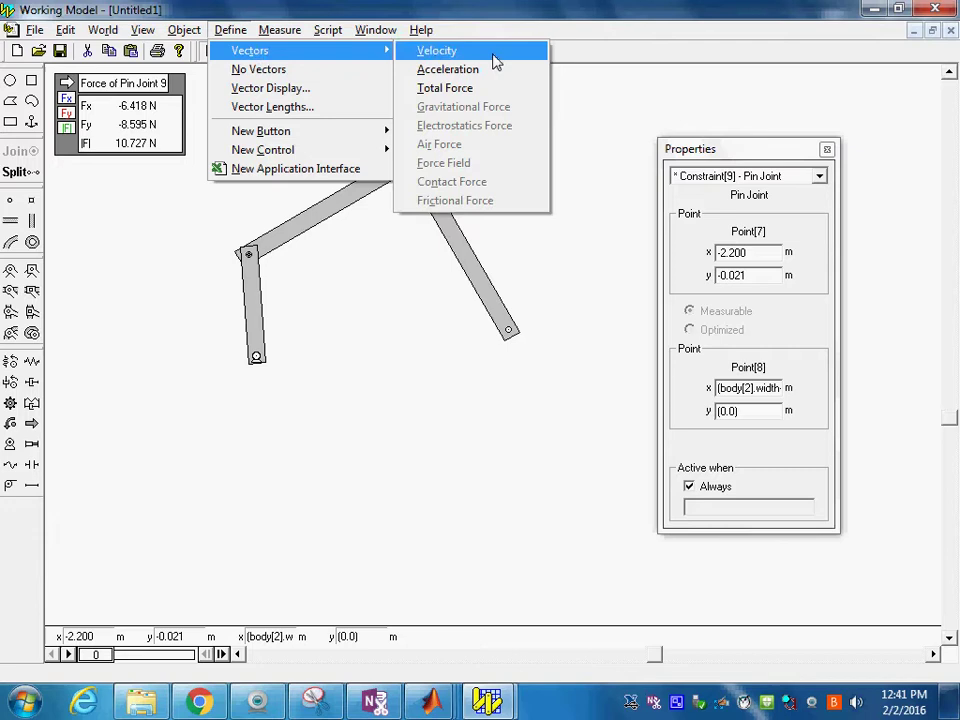
Turn on velocity vectors, then run the slider-crank and stop it at frame 623
left_click(497, 62)
left_click(238, 31)
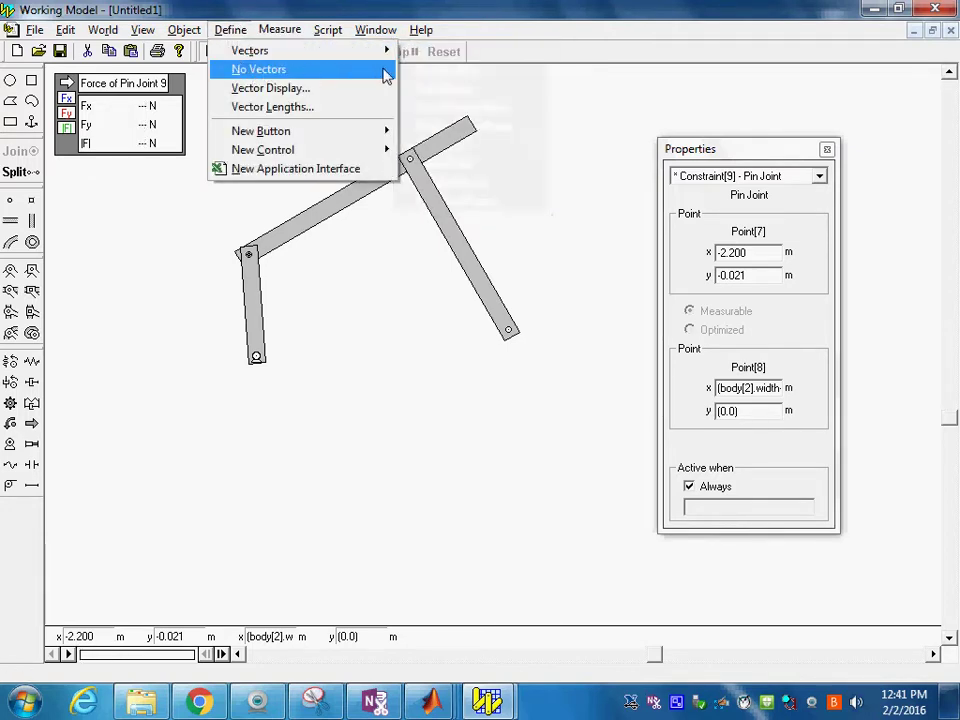
mouse_move(373, 53)
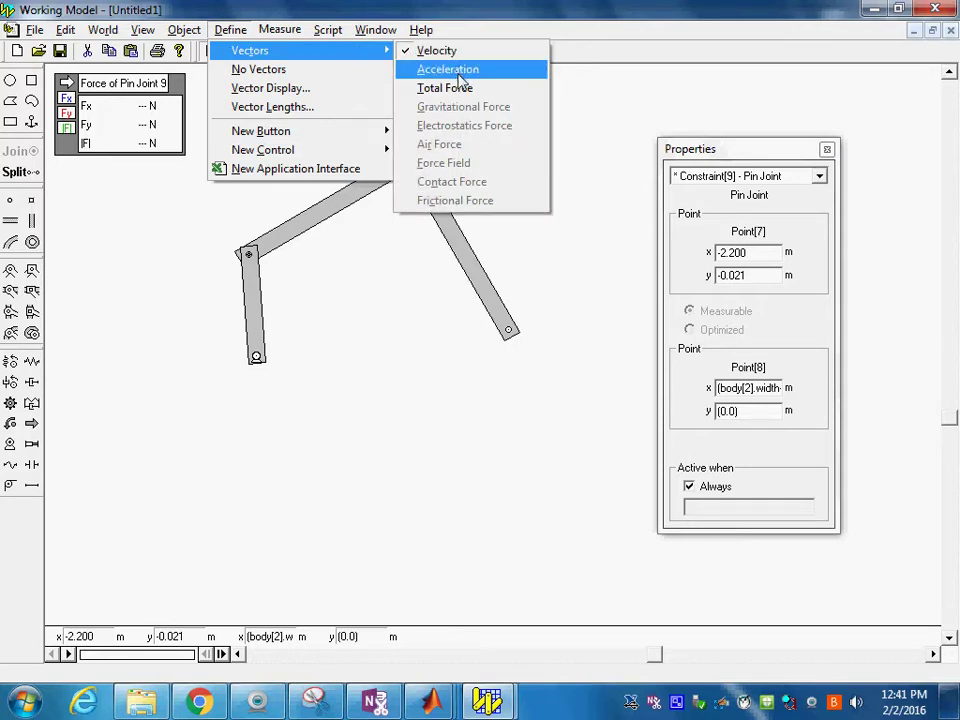
left_click(604, 137)
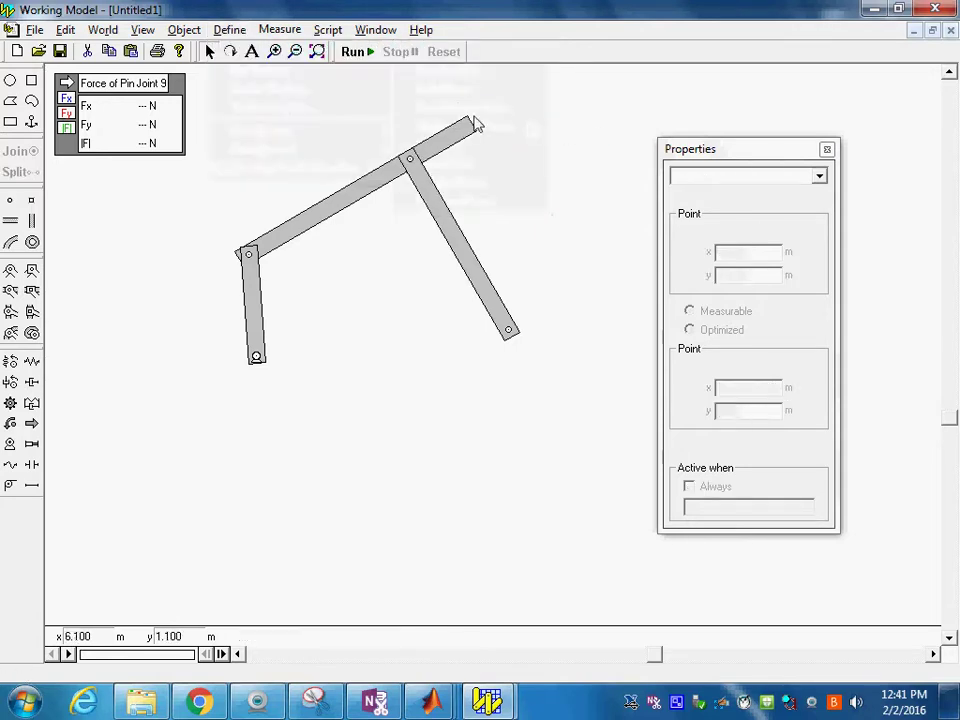
left_click(362, 57)
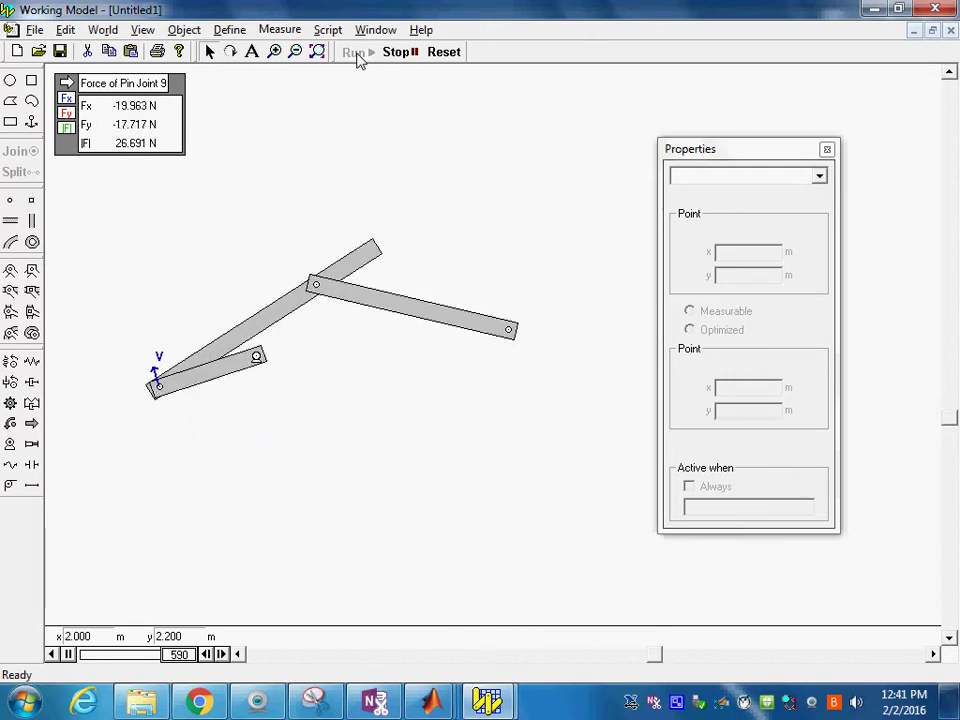
left_click(396, 52)
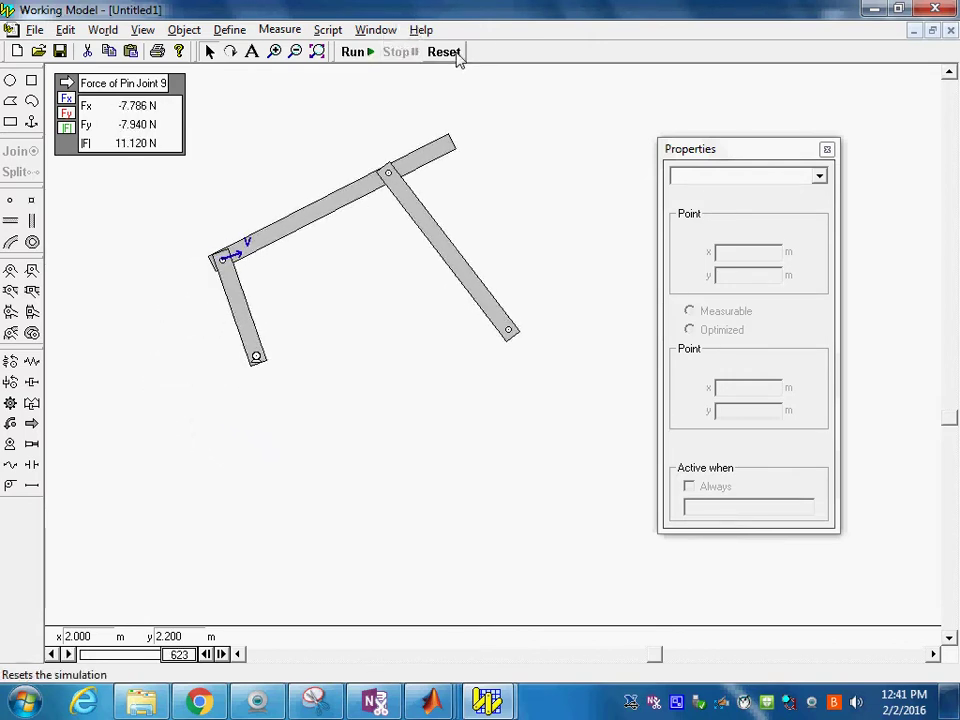
Reset the linkage to its start pose and select the pin joint at the crank's top
left_click(444, 52)
left_click(230, 30)
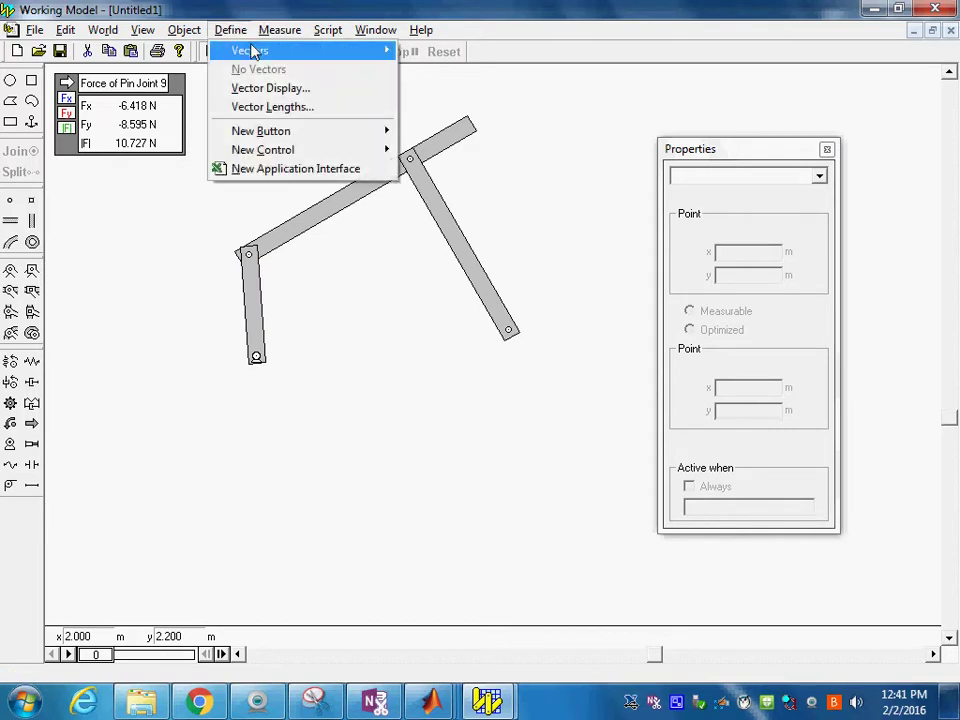
mouse_move(385, 50)
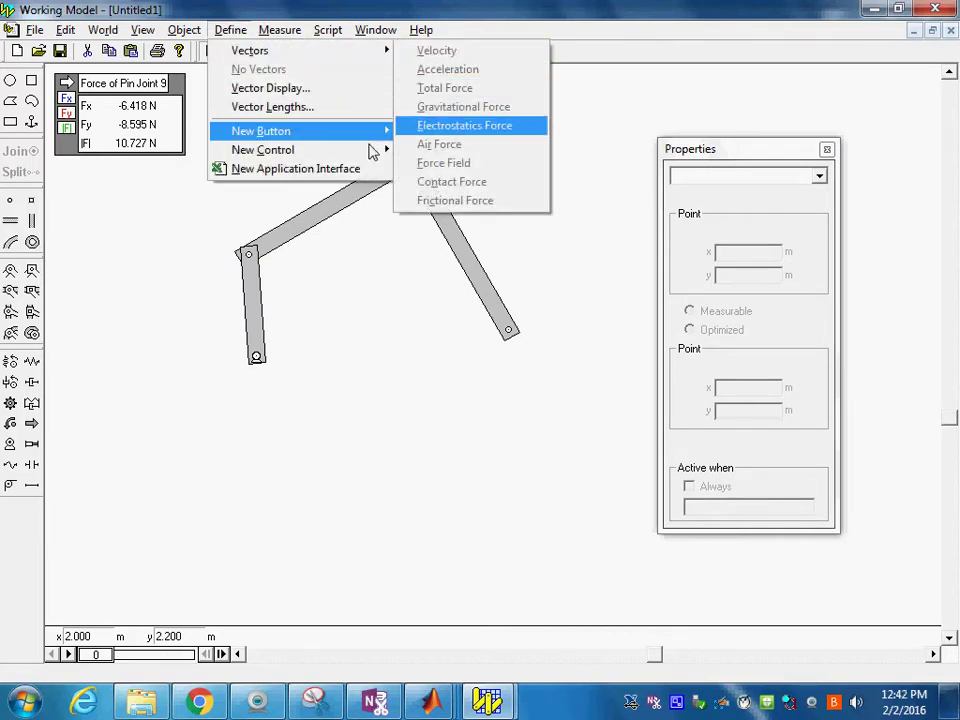
left_click(249, 255)
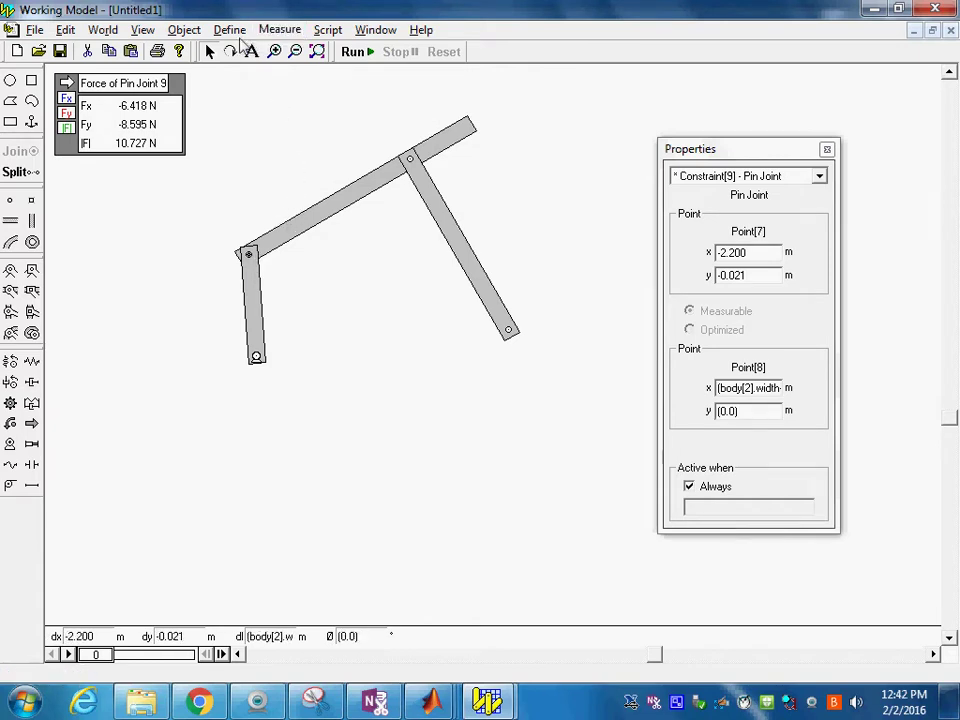
Add acceleration vectors, then run and stop the simulation to watch both arrow sets
left_click(230, 30)
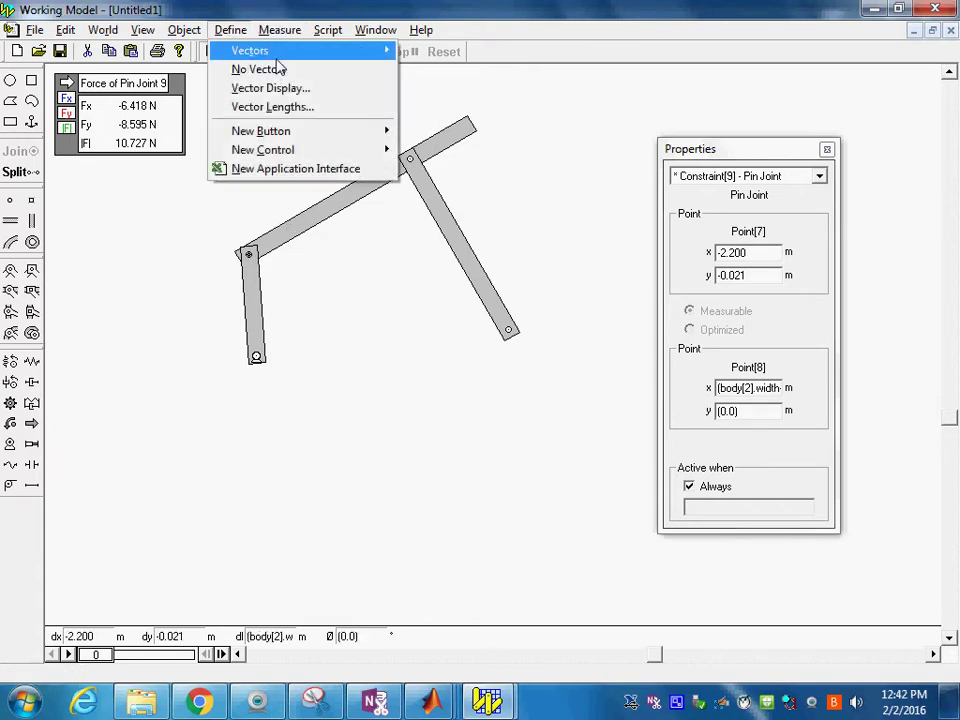
mouse_move(296, 58)
left_click(445, 72)
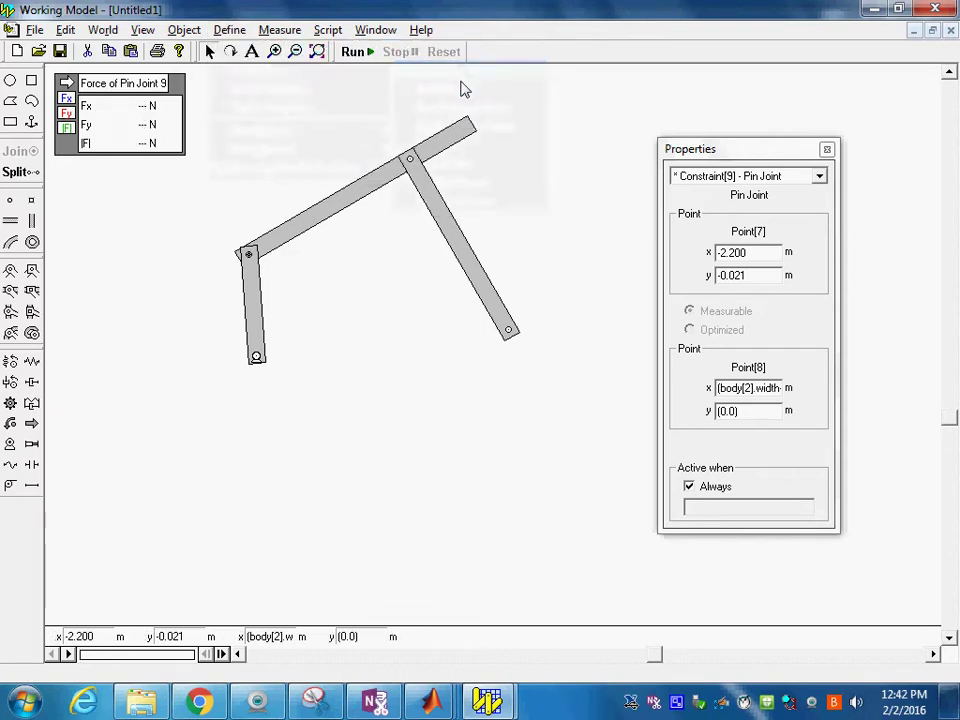
left_click(355, 52)
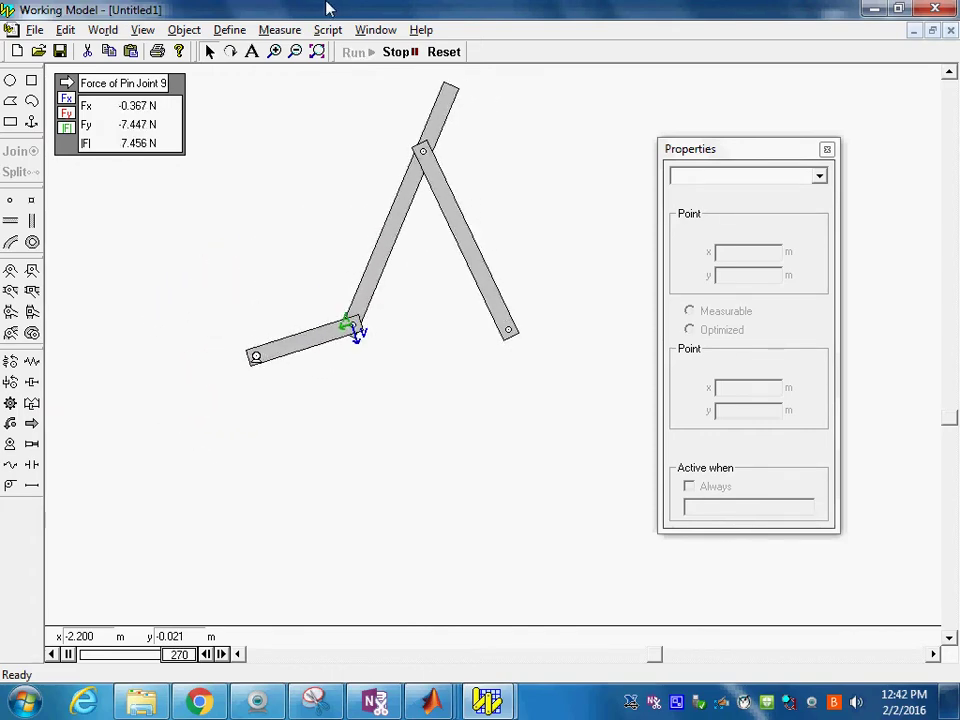
left_click(400, 52)
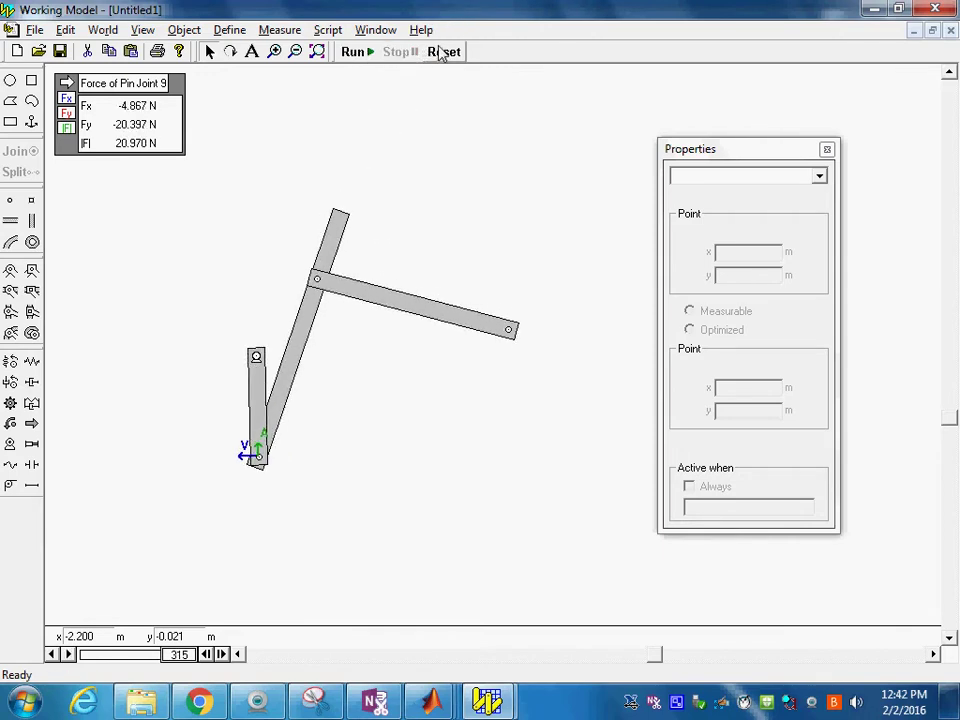
Reset, give the crank motor a speed of -100 °/s, and rerun the simulation
left_click(445, 53)
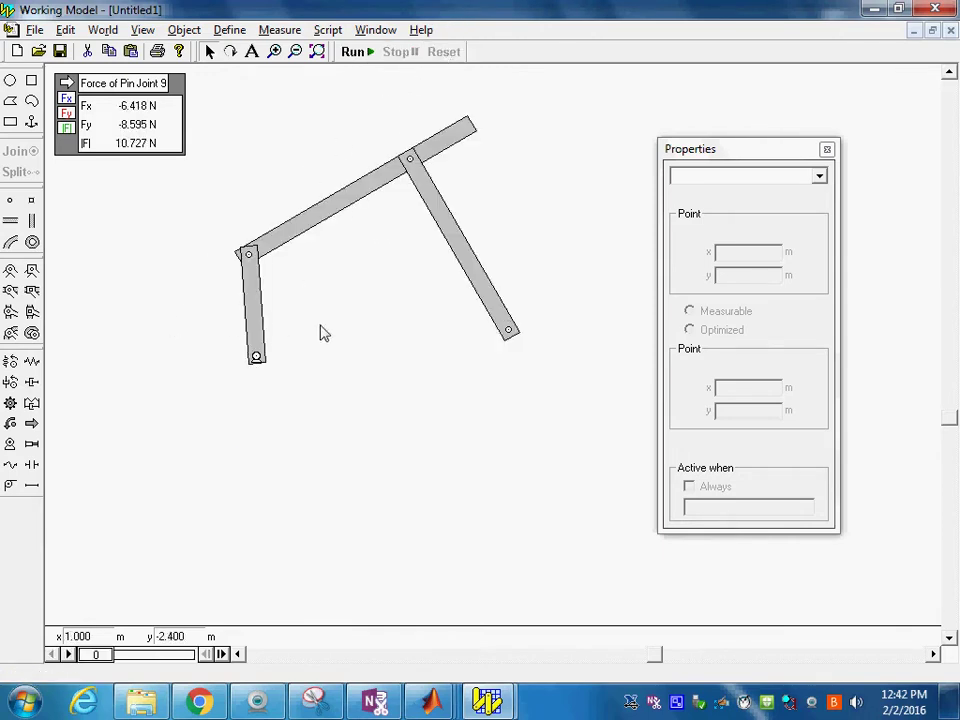
left_click(256, 360)
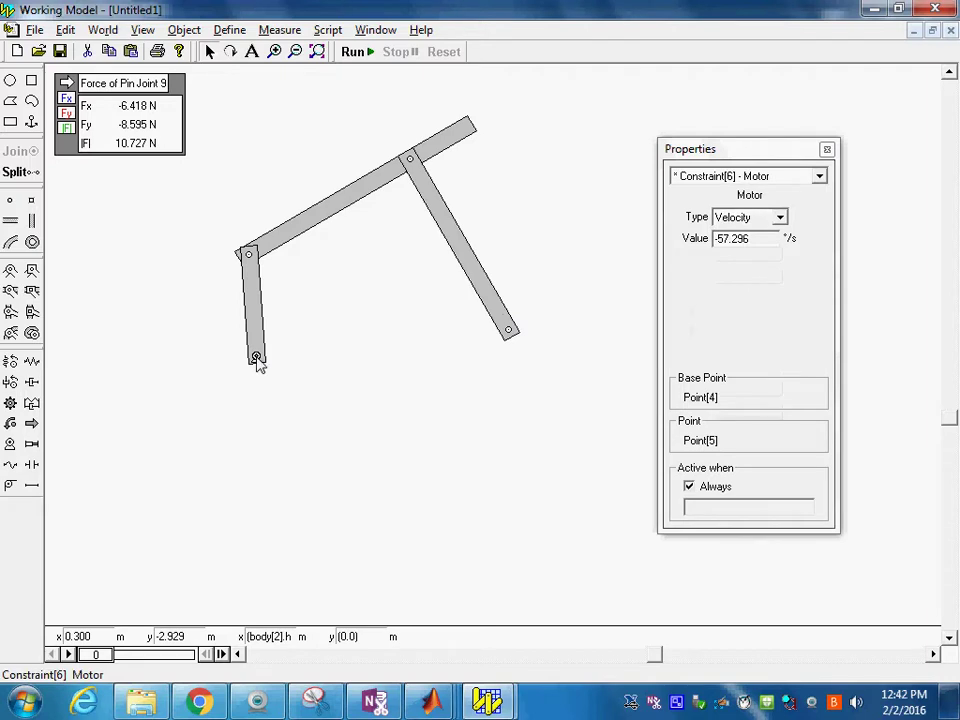
left_click(727, 241)
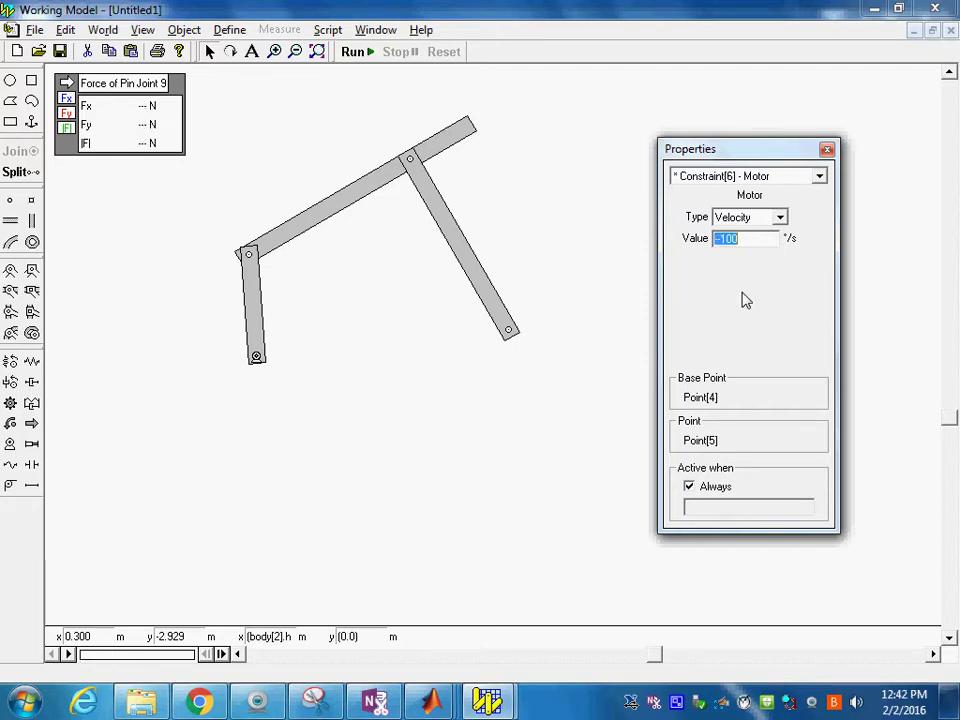
left_click(354, 51)
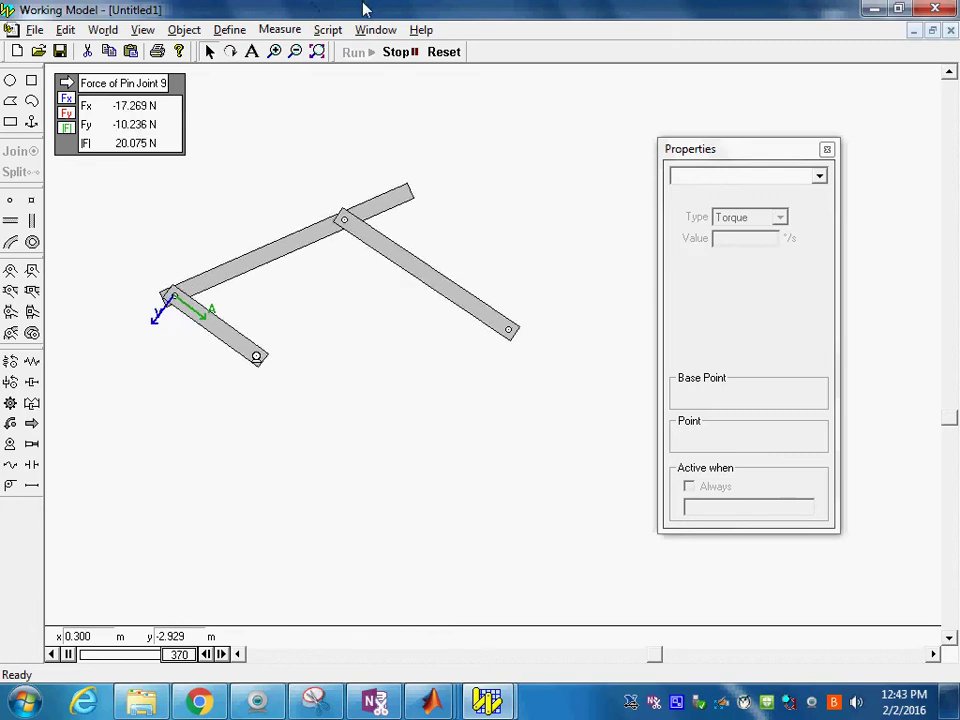
Restart from frame 0 with total force vectors added at the crank-top pin joint
left_click(398, 52)
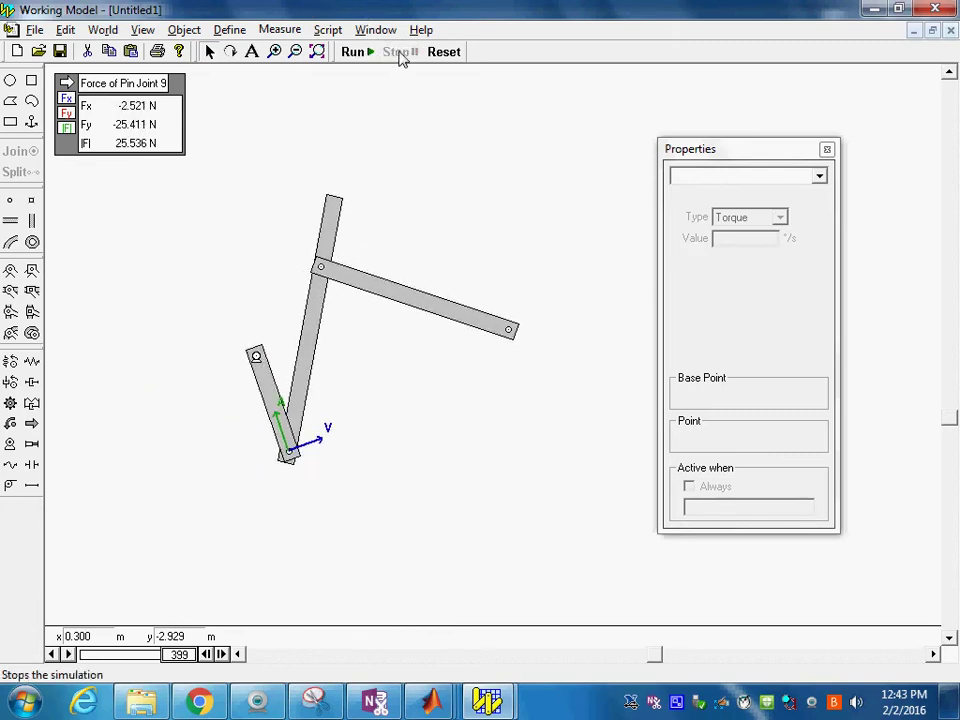
left_click(444, 52)
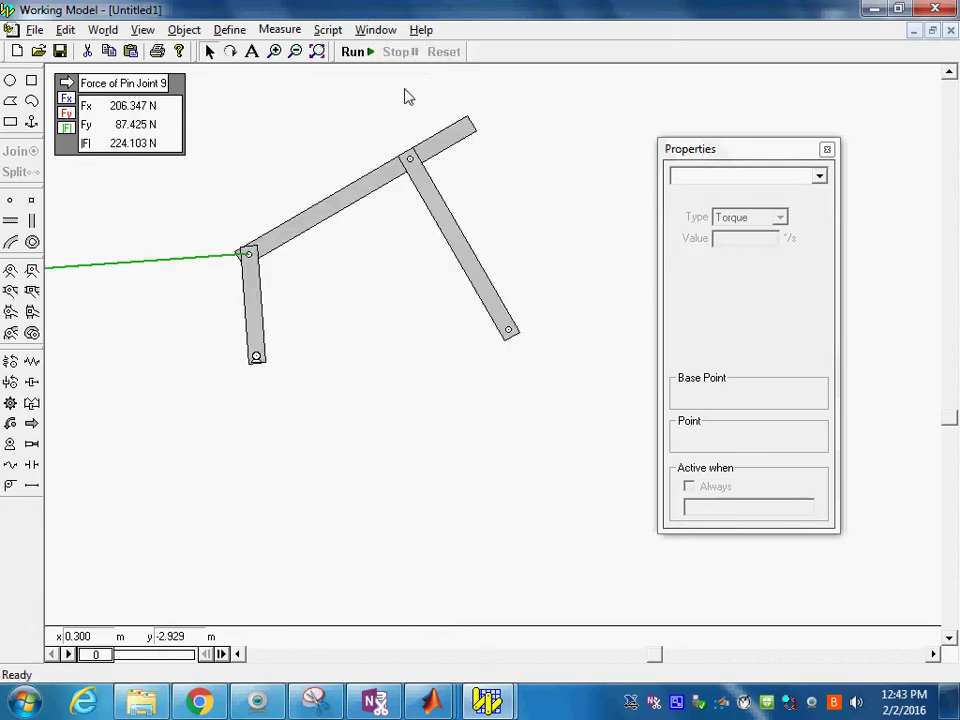
left_click(250, 256)
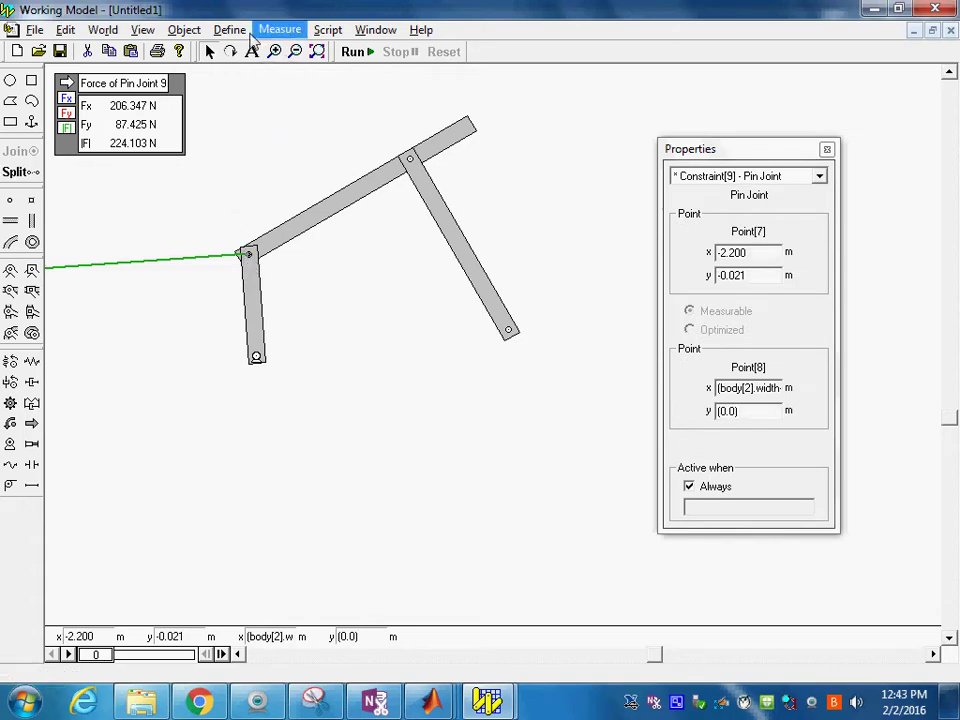
left_click(228, 31)
mouse_move(257, 55)
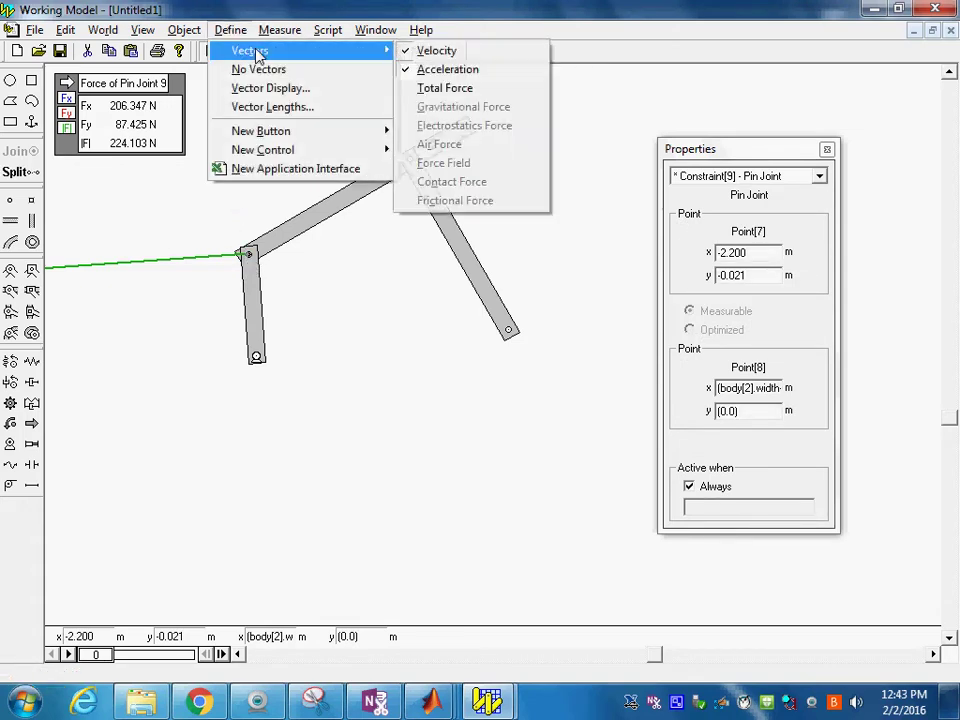
left_click(476, 97)
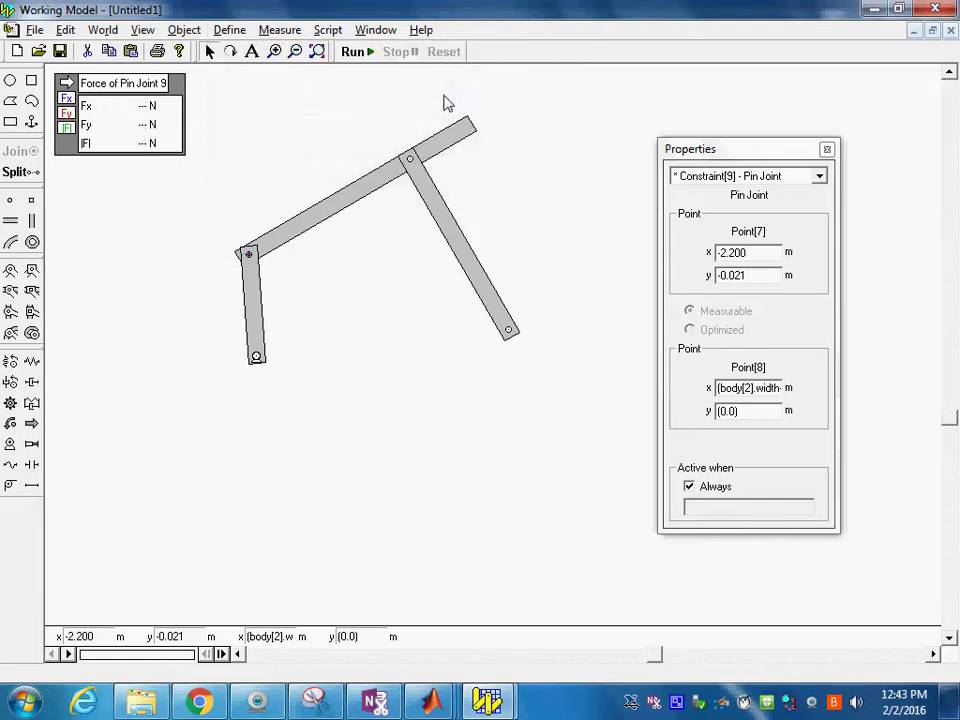
left_click(361, 57)
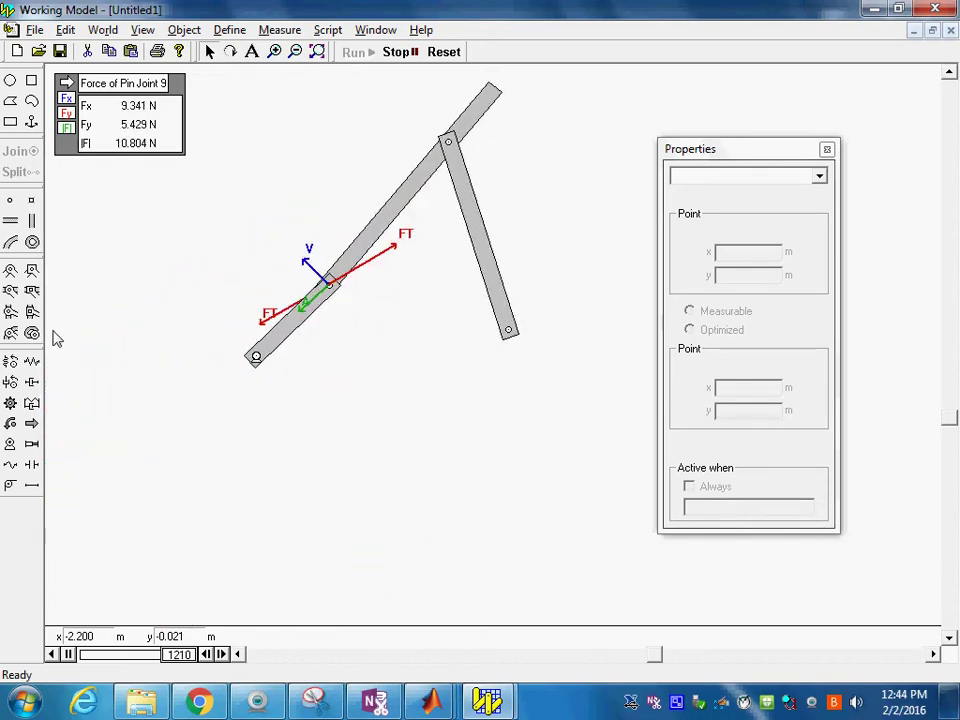
Stop and reset the simulation, then select the pin joint where the two long bars meet
left_click(398, 52)
left_click(444, 52)
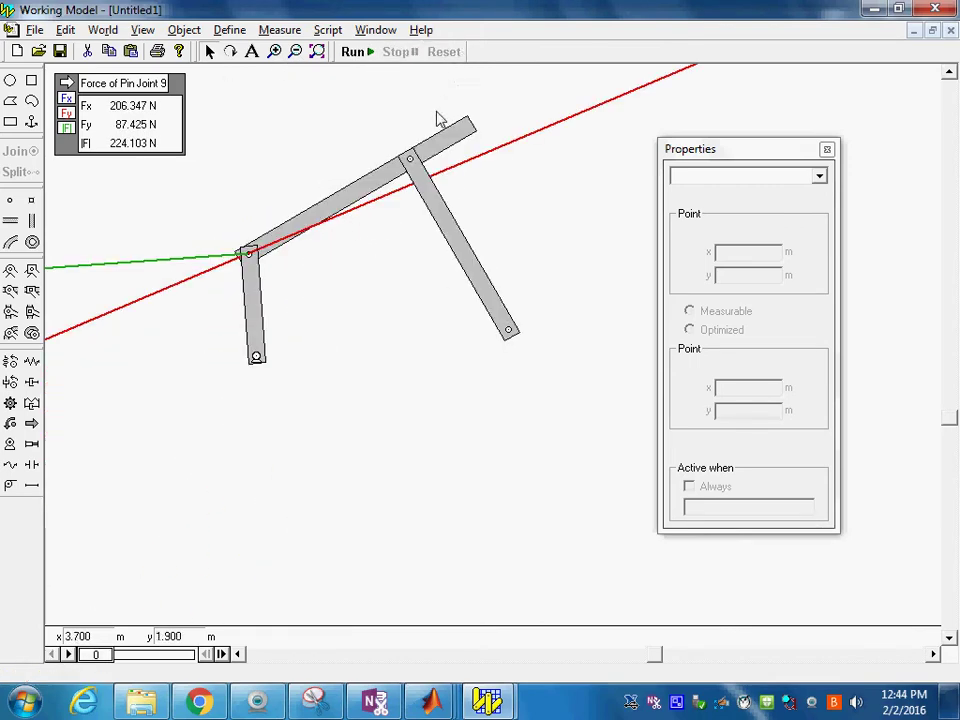
left_click(418, 170)
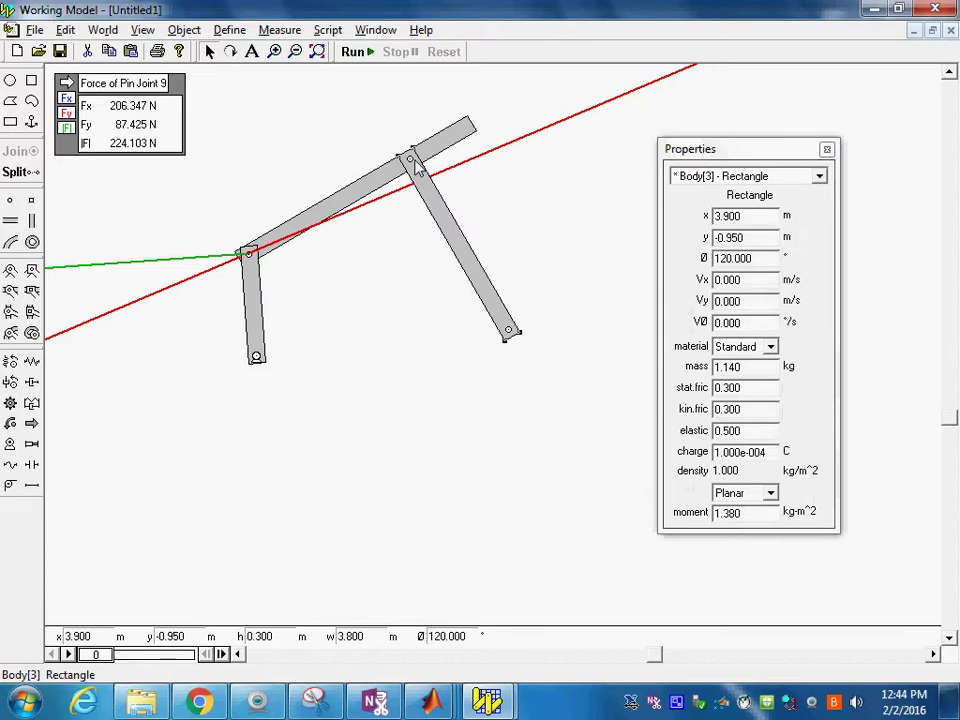
left_click(410, 163)
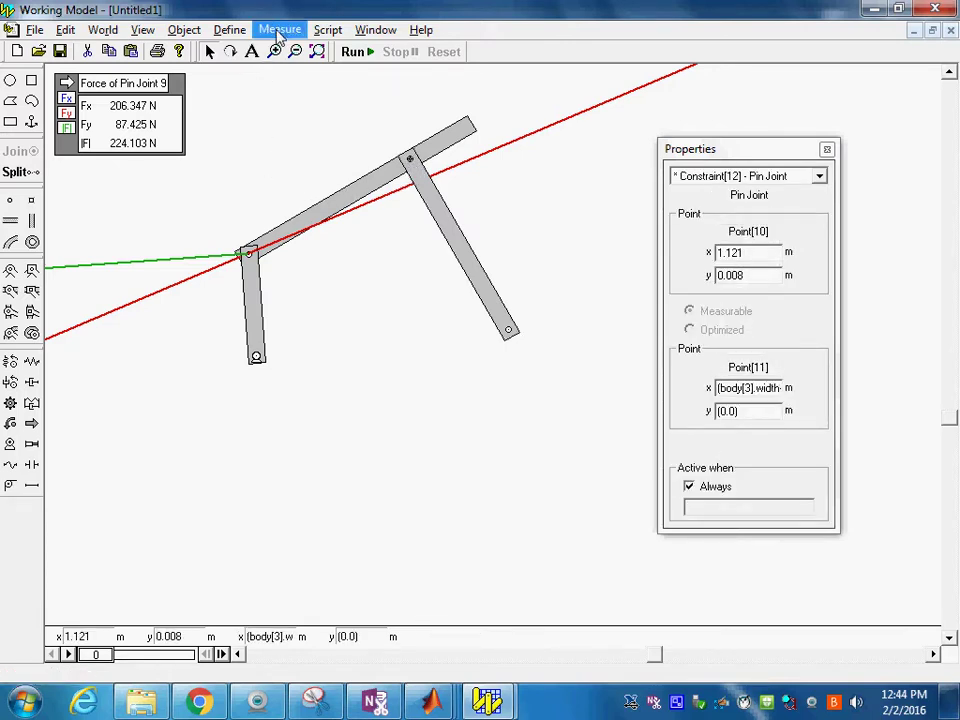
Toggle velocity vectors off and acceleration vectors on in Define > Vectors
left_click(238, 34)
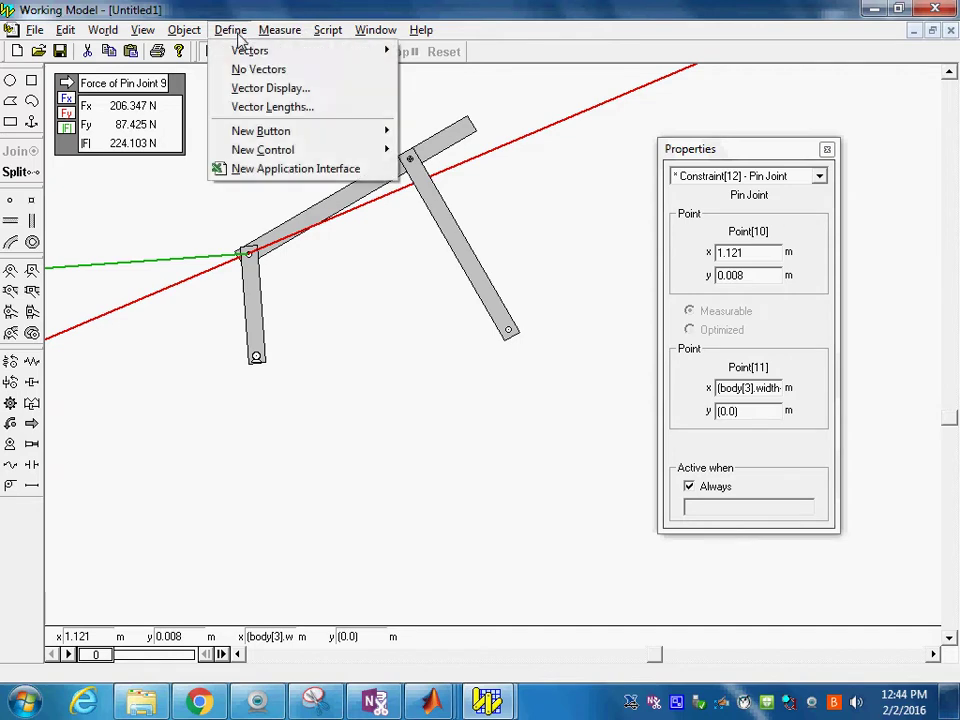
mouse_move(251, 57)
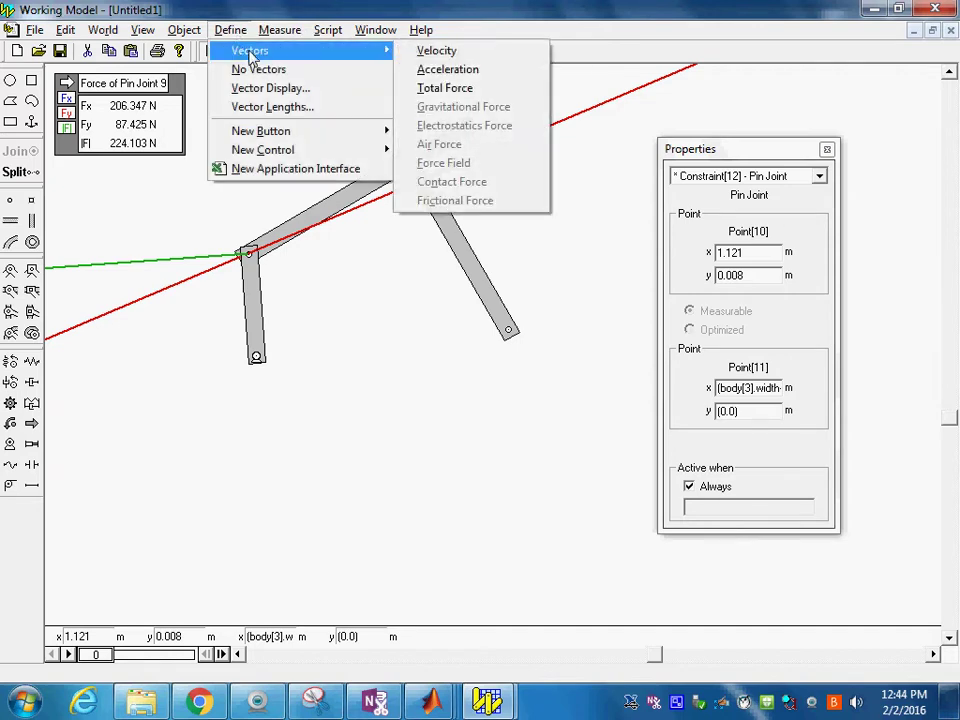
left_click(447, 57)
left_click(228, 34)
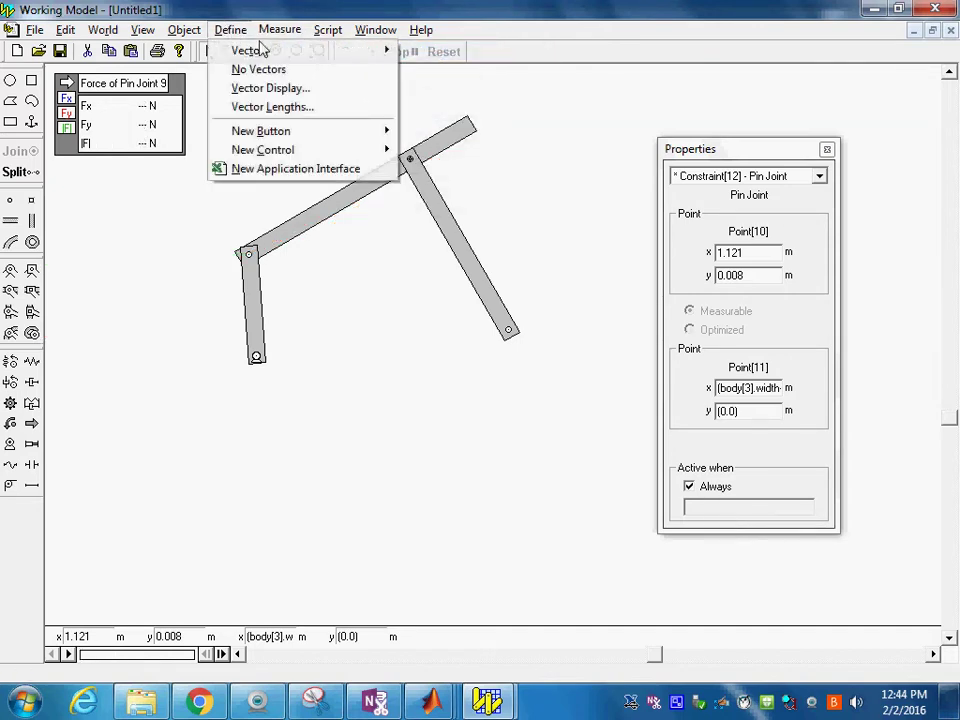
mouse_move(265, 50)
left_click(484, 66)
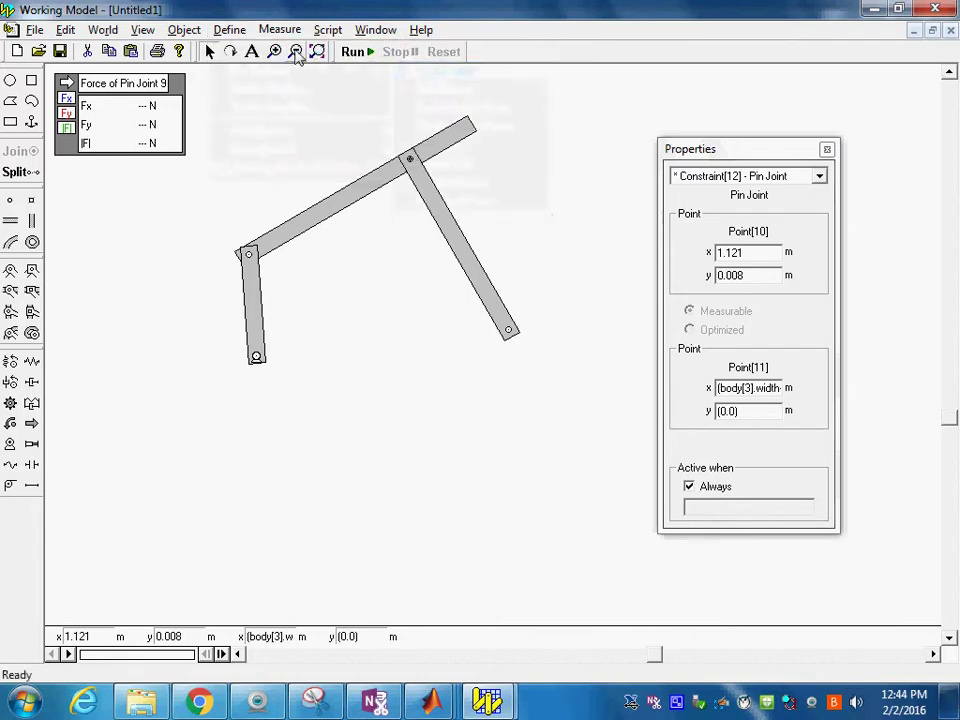
Turn on total force vectors and start the linkage simulation
left_click(229, 30)
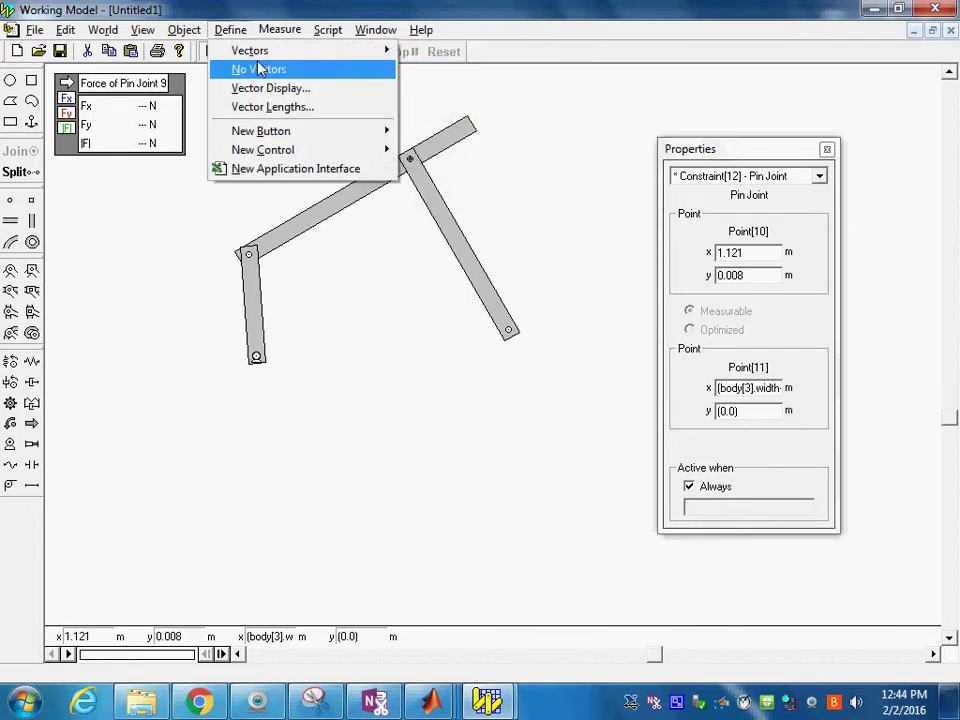
mouse_move(253, 51)
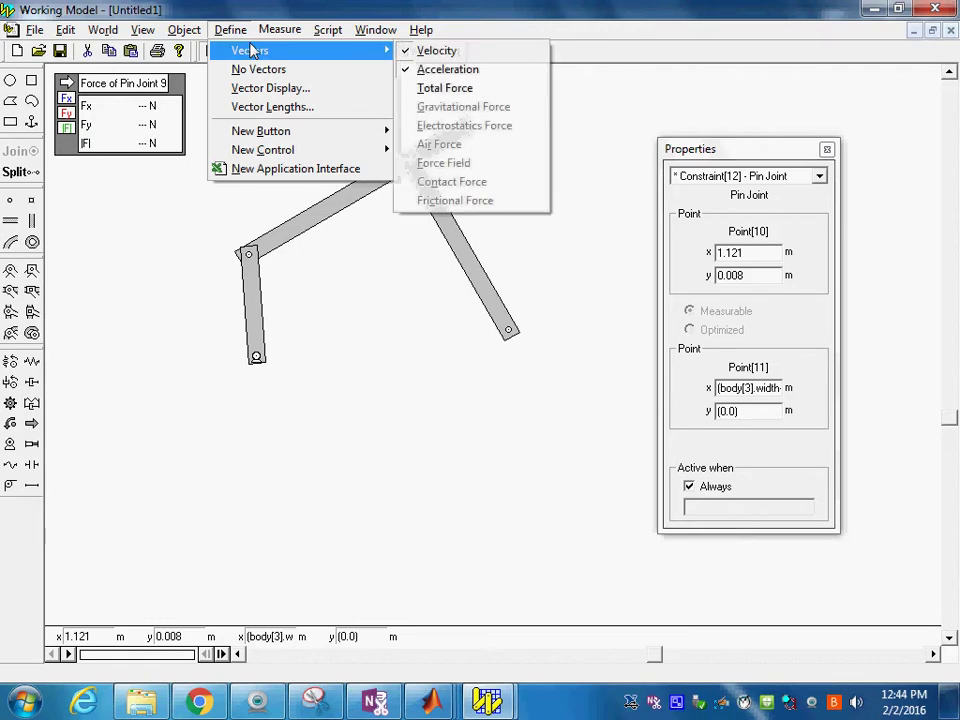
left_click(452, 87)
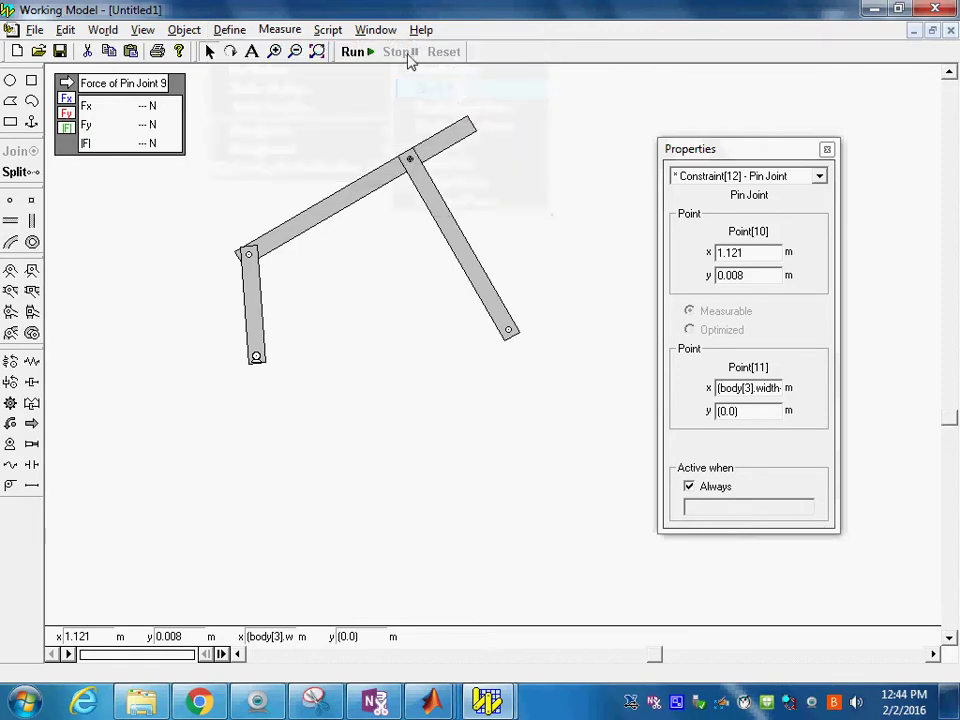
left_click(360, 50)
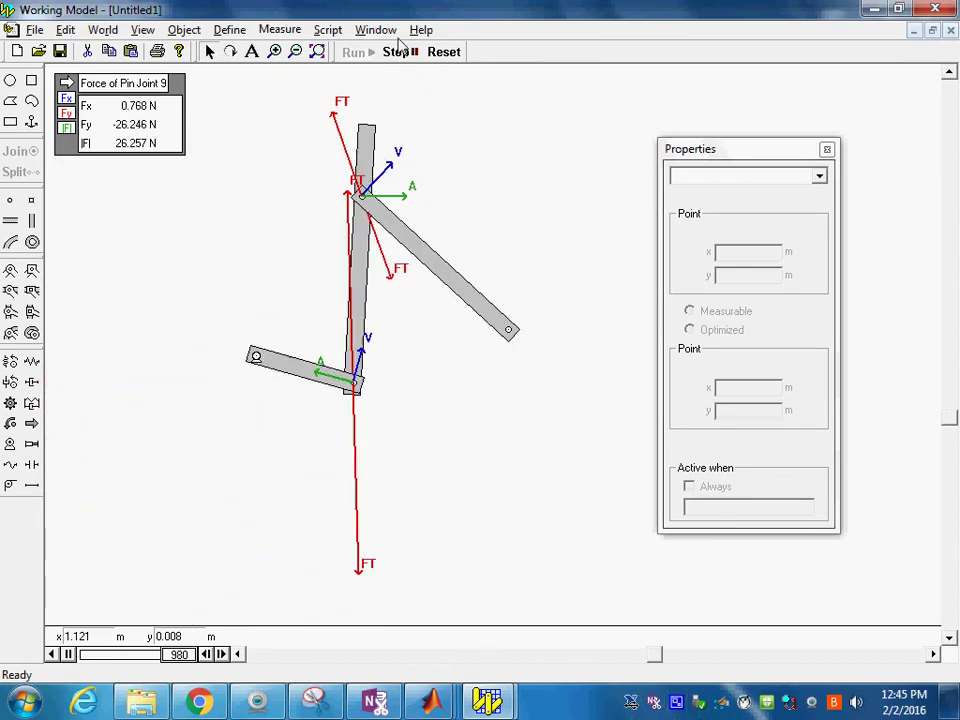
After letting the linkage play, reset it back to frame 0
left_click(444, 53)
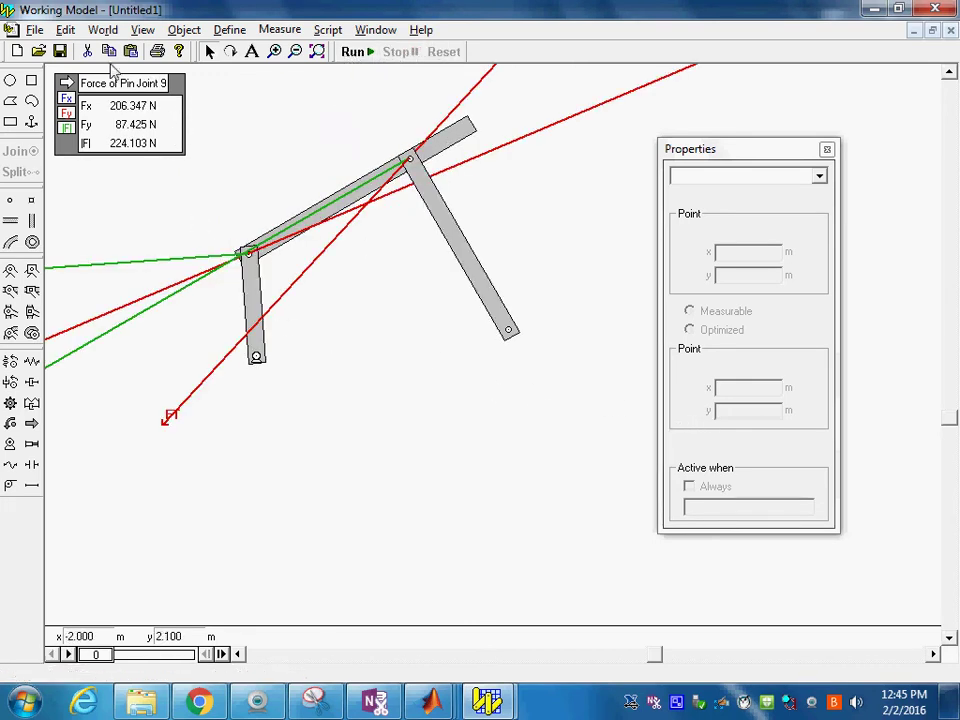
Start a new model and draw a flat 2.300 × 0.300 m rectangular bar, moved up-left
left_click(32, 33)
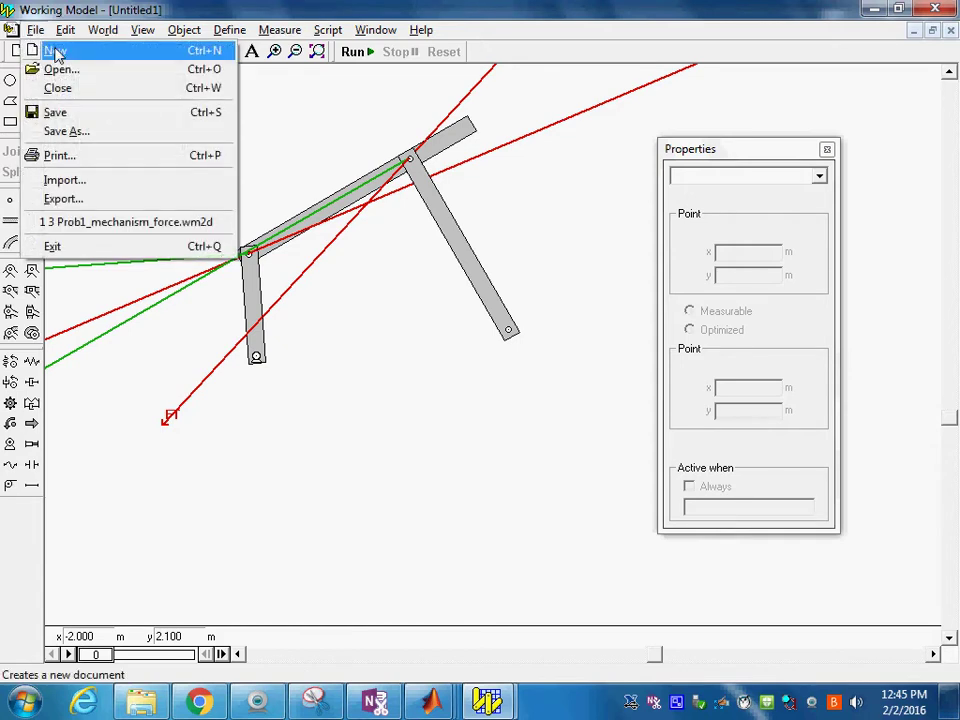
left_click(55, 50)
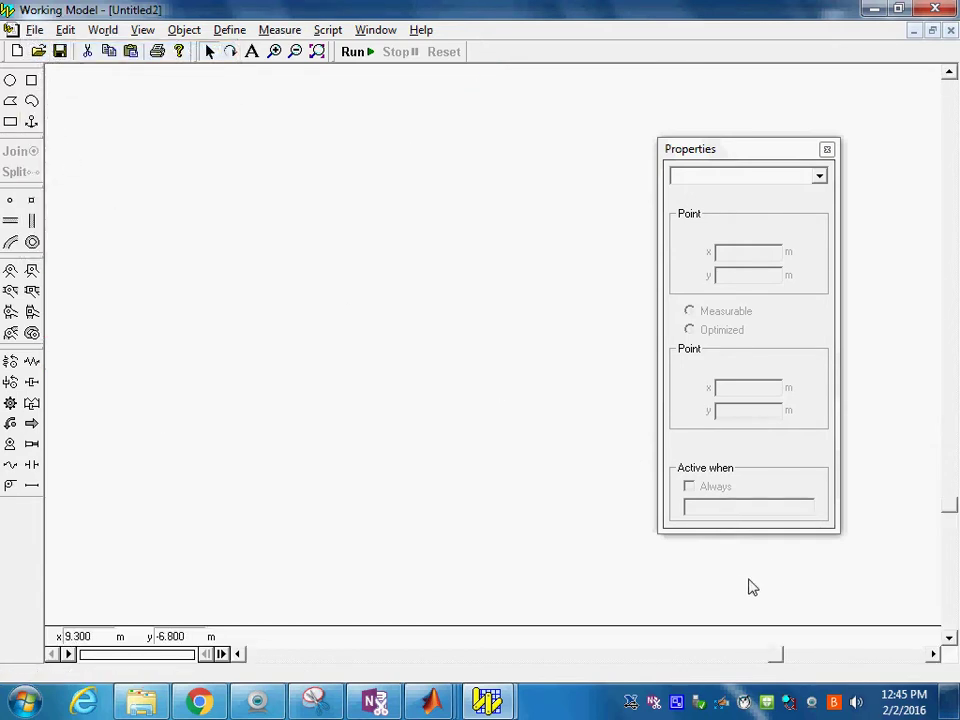
left_click(11, 121)
mouse_move(250, 289)
left_mouse_down()
mouse_move(315, 371)
mouse_move(389, 308)
mouse_move(381, 306)
left_mouse_up()
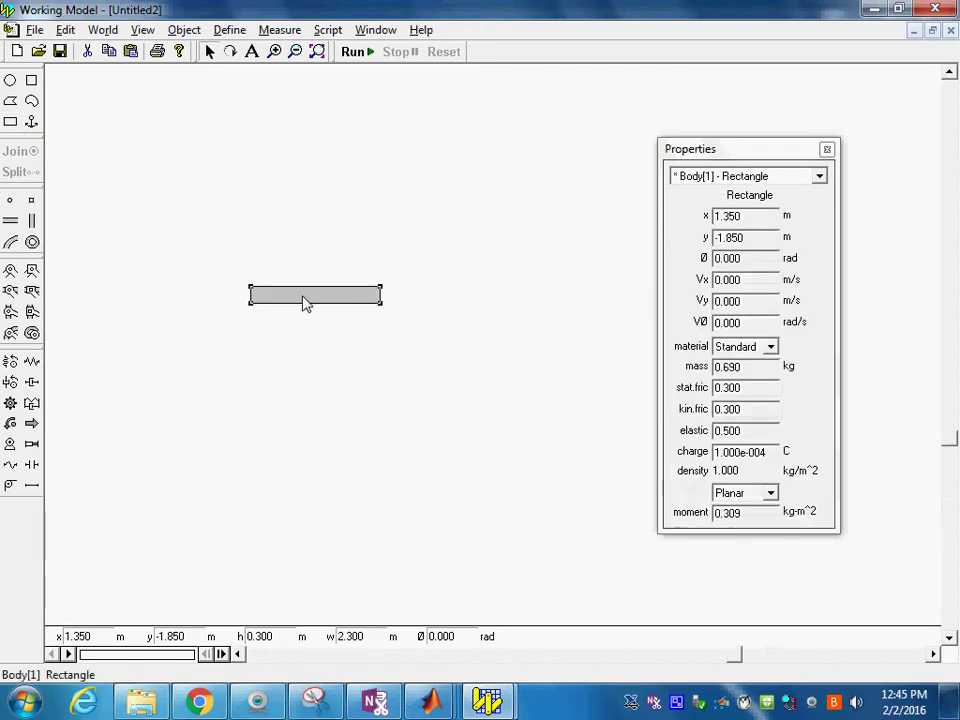
mouse_move(302, 302)
left_mouse_down()
mouse_move(246, 231)
mouse_move(229, 234)
left_mouse_up()
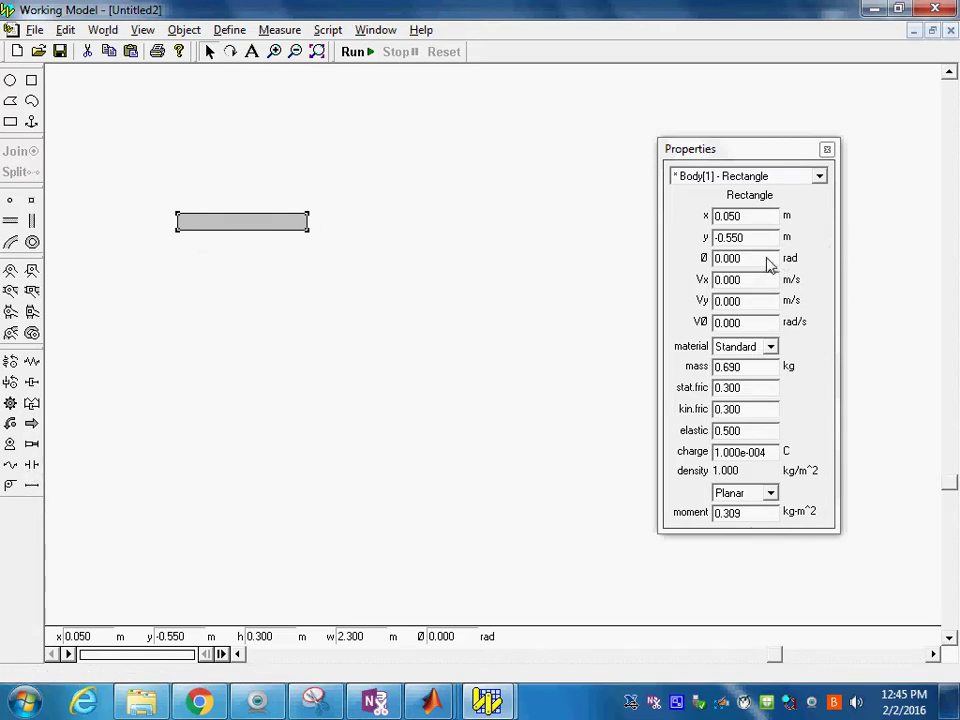
Set the bar's angle to 120 in the Properties Ø field
left_click(753, 261)
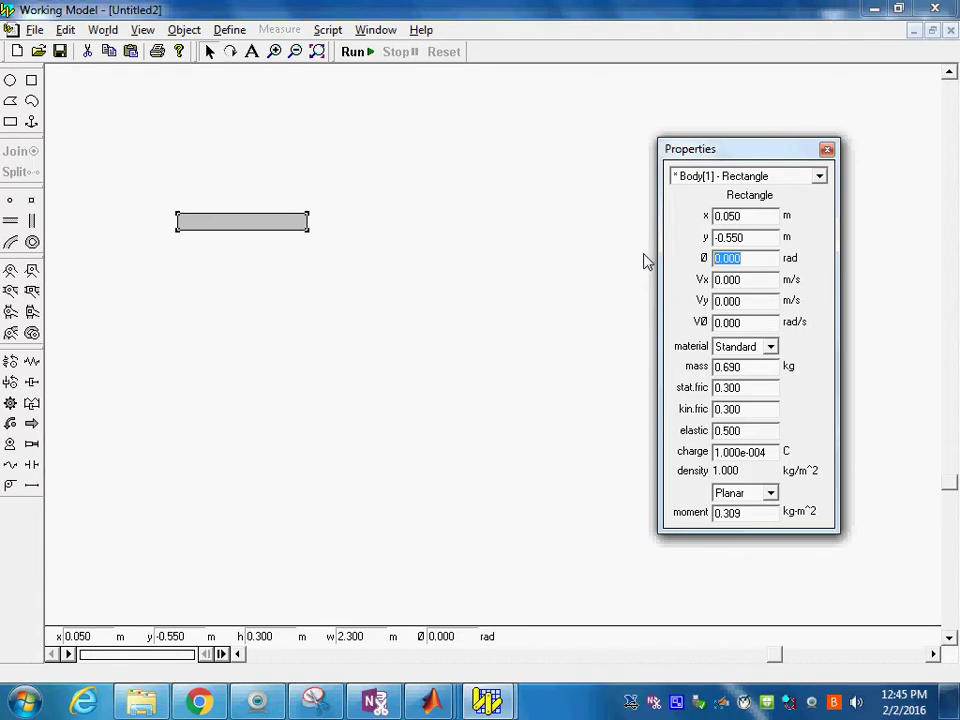
type("120")
key("Return")
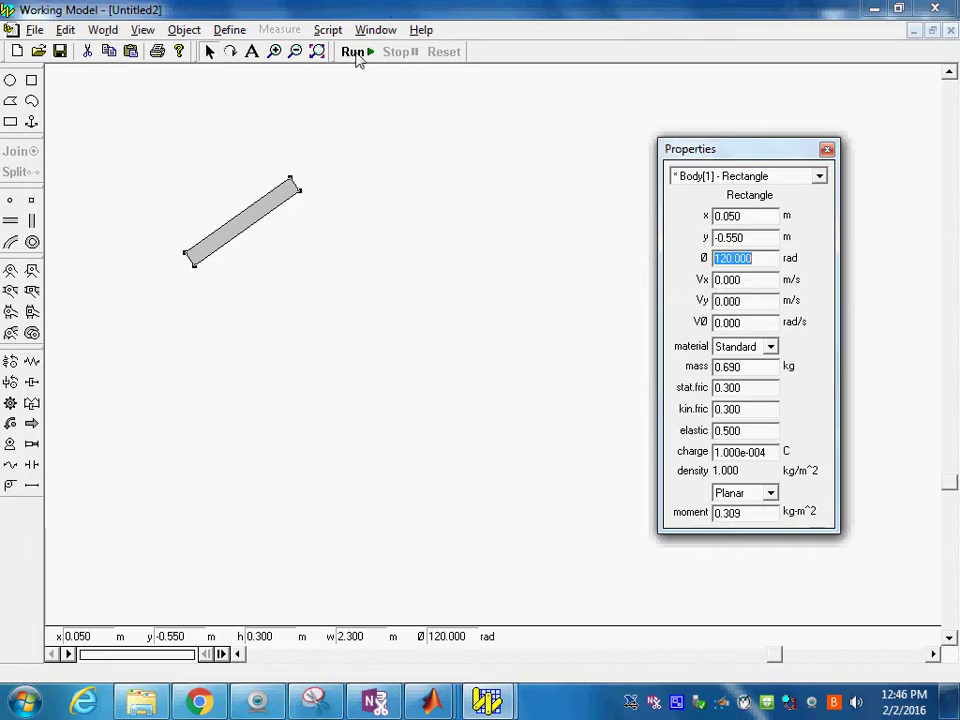
Change the rotation unit to Degrees under Numbers and Units' More Choices
left_click(110, 30)
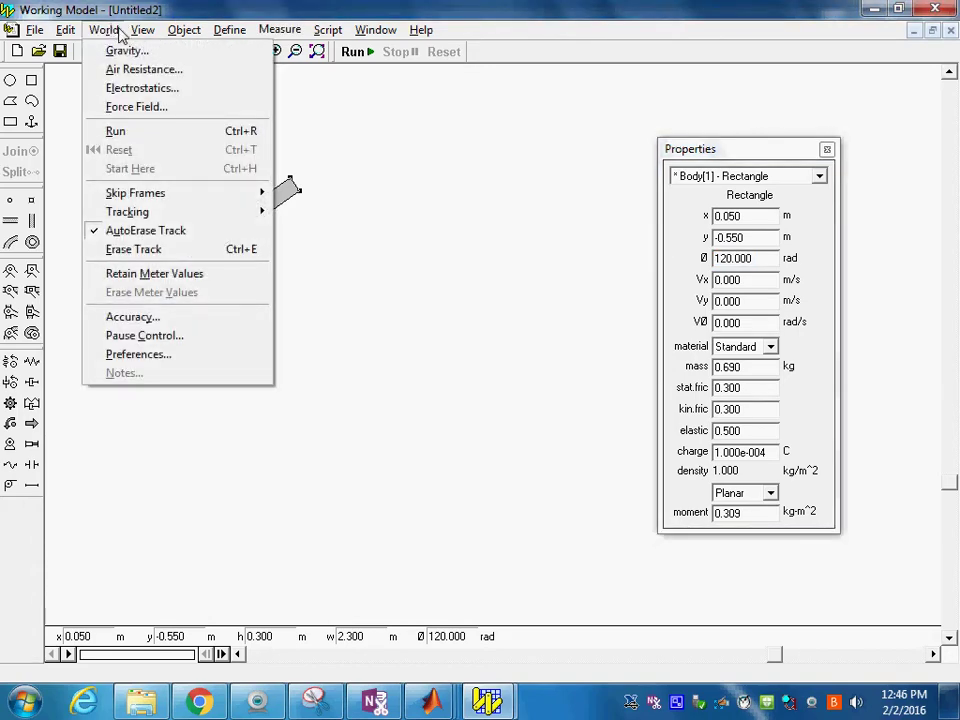
mouse_move(145, 33)
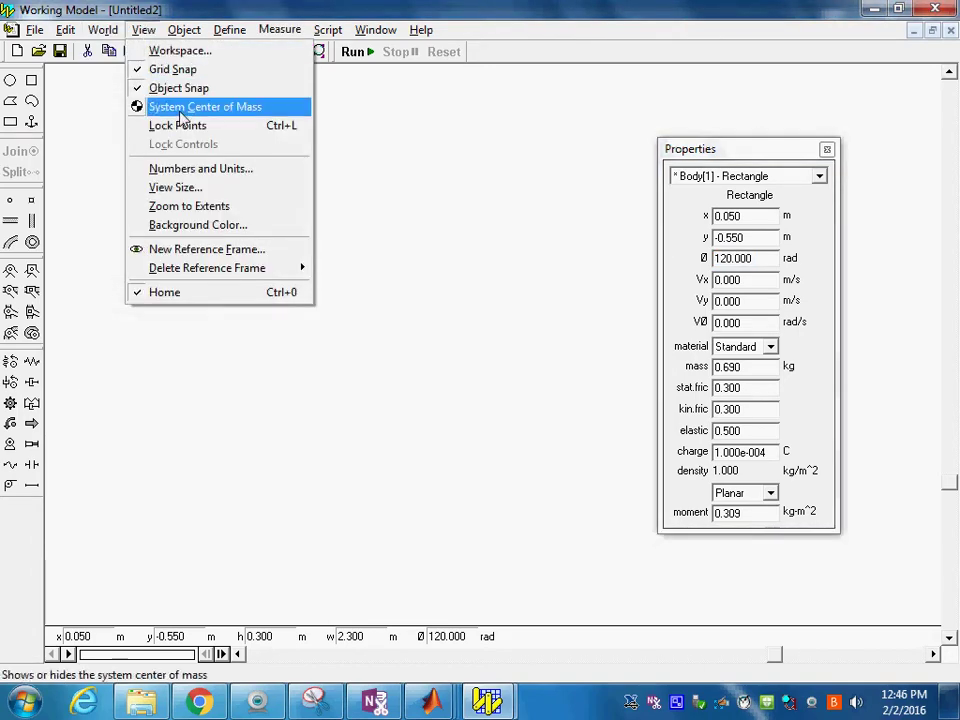
left_click(212, 168)
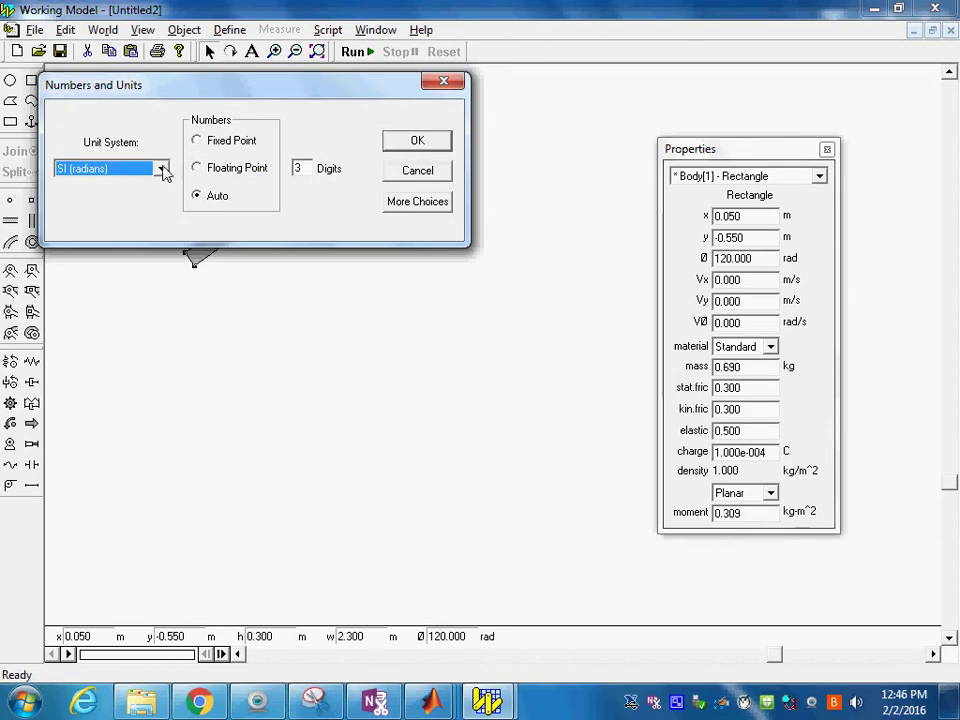
left_click(425, 206)
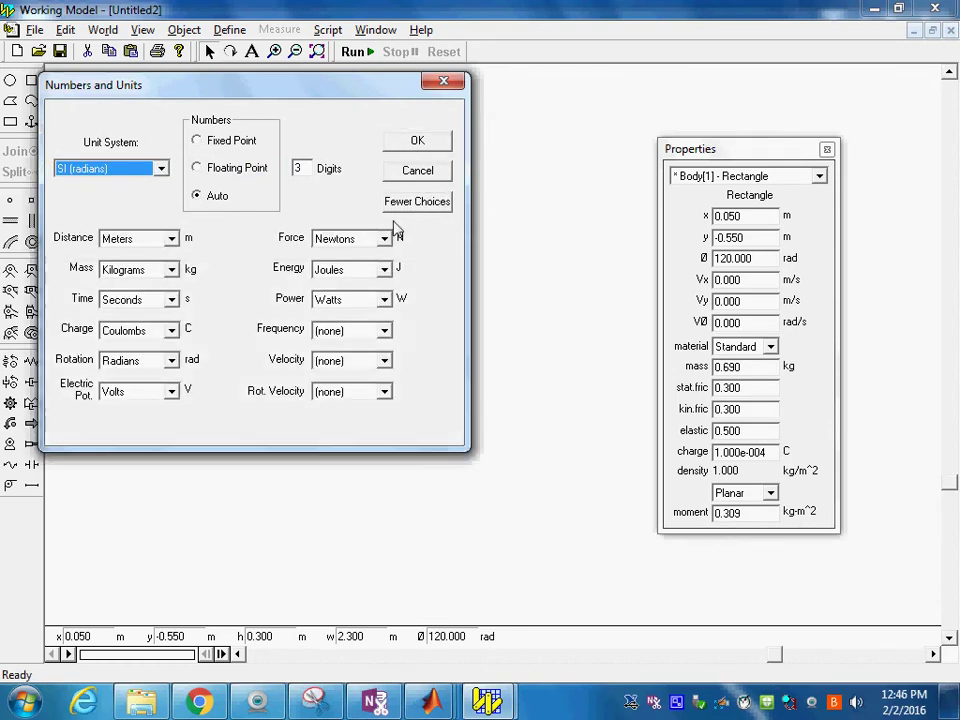
left_click(155, 368)
left_click(145, 386)
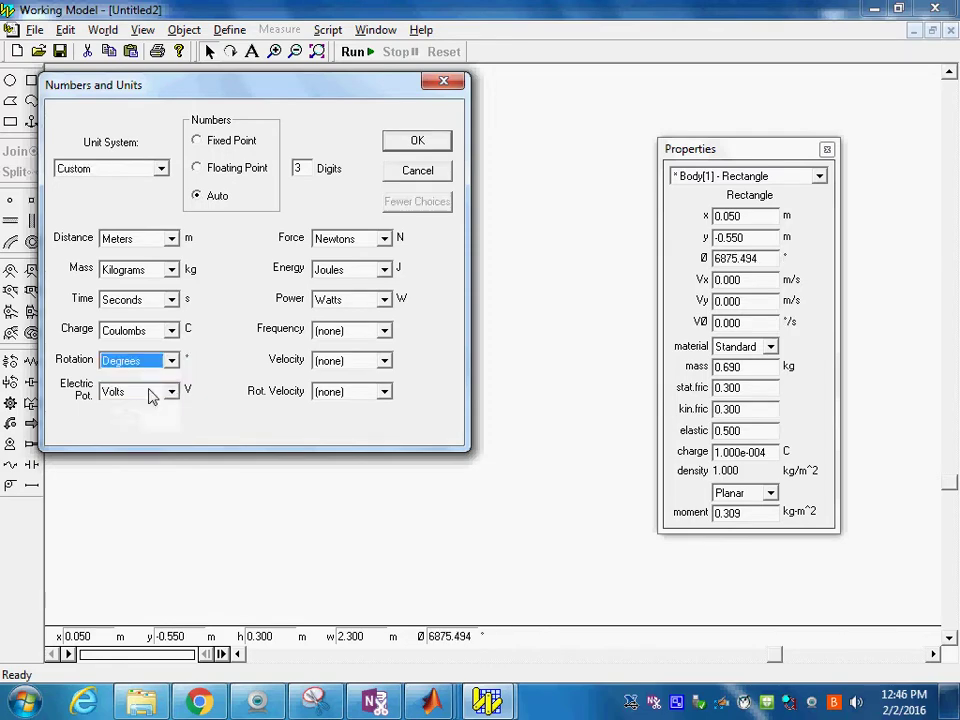
left_click(412, 146)
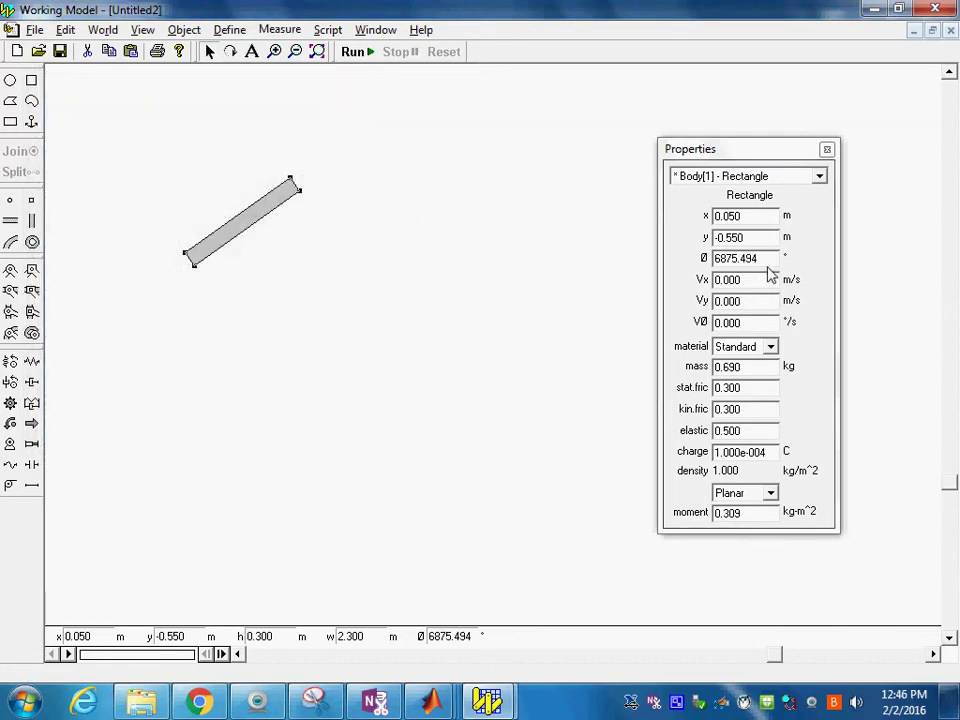
Angle the bar at 120°, drag it down the canvas, and put a motor on its lower end
left_click_drag(775, 262, 707, 263)
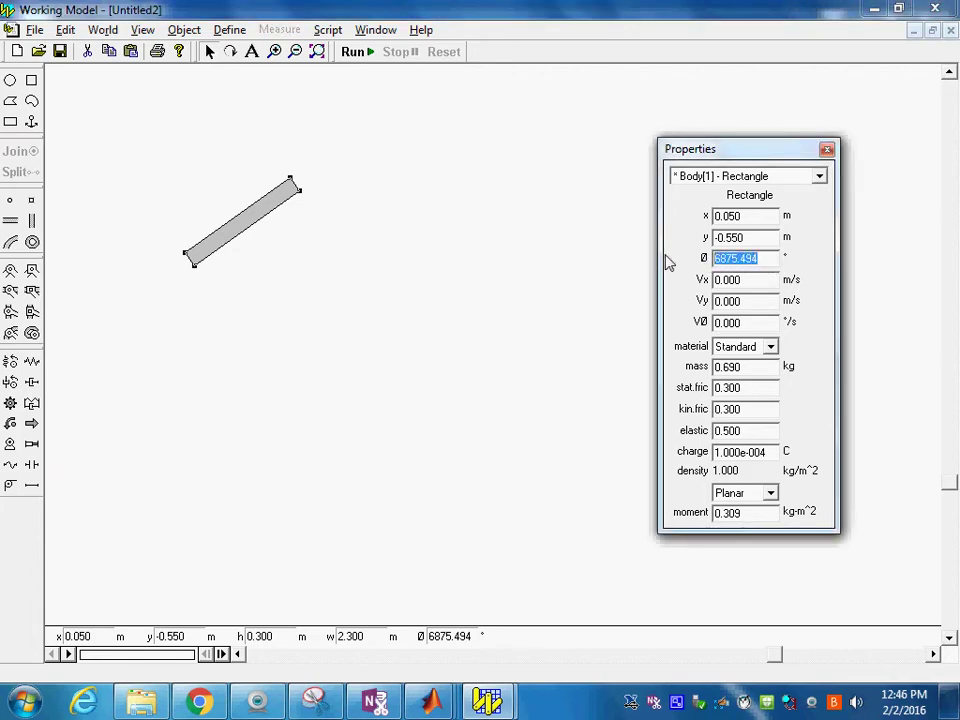
type("120")
key("Return")
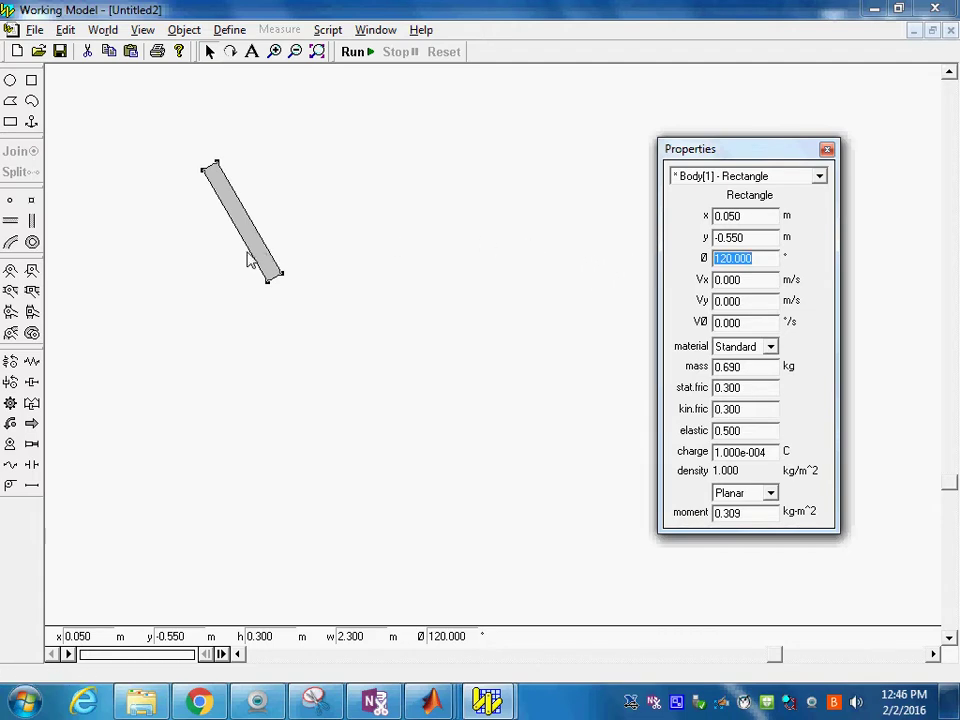
left_click_drag(250, 258, 266, 480)
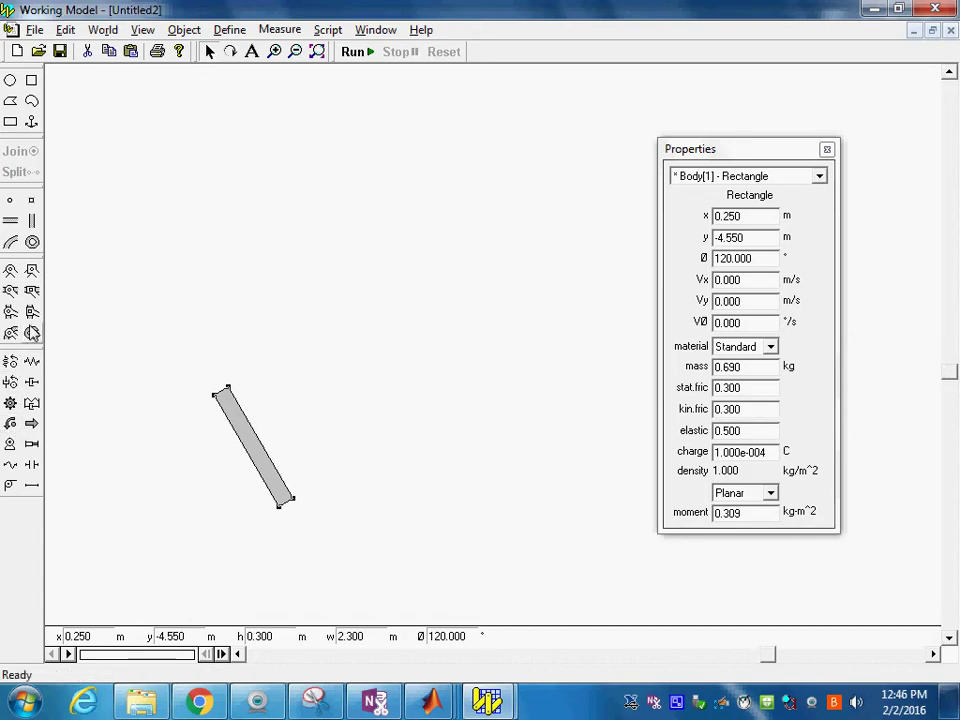
left_click(10, 447)
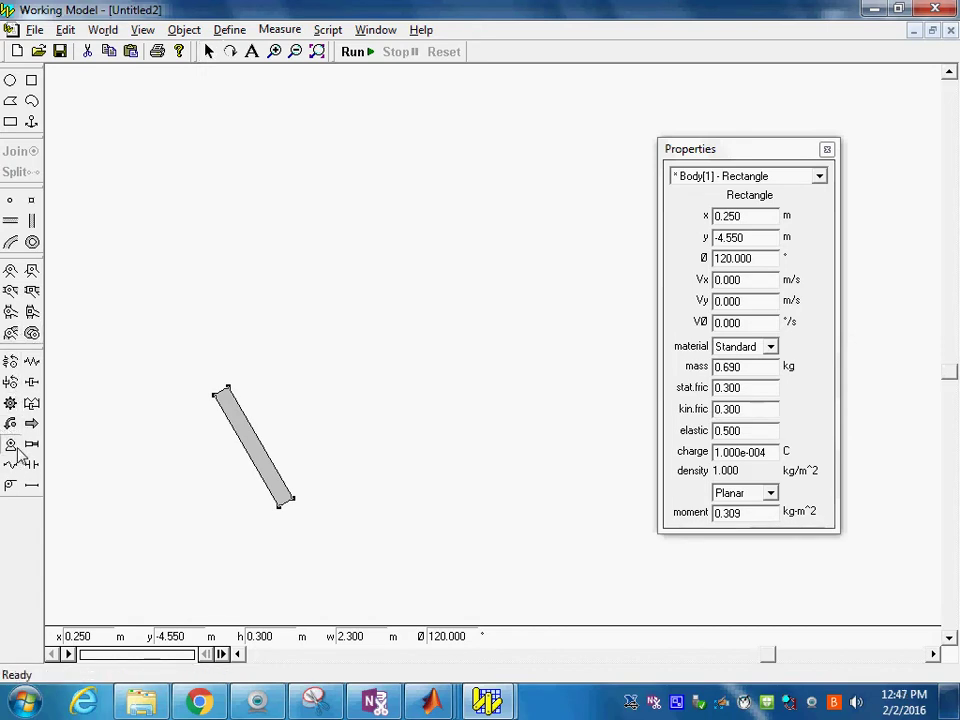
left_click(282, 500)
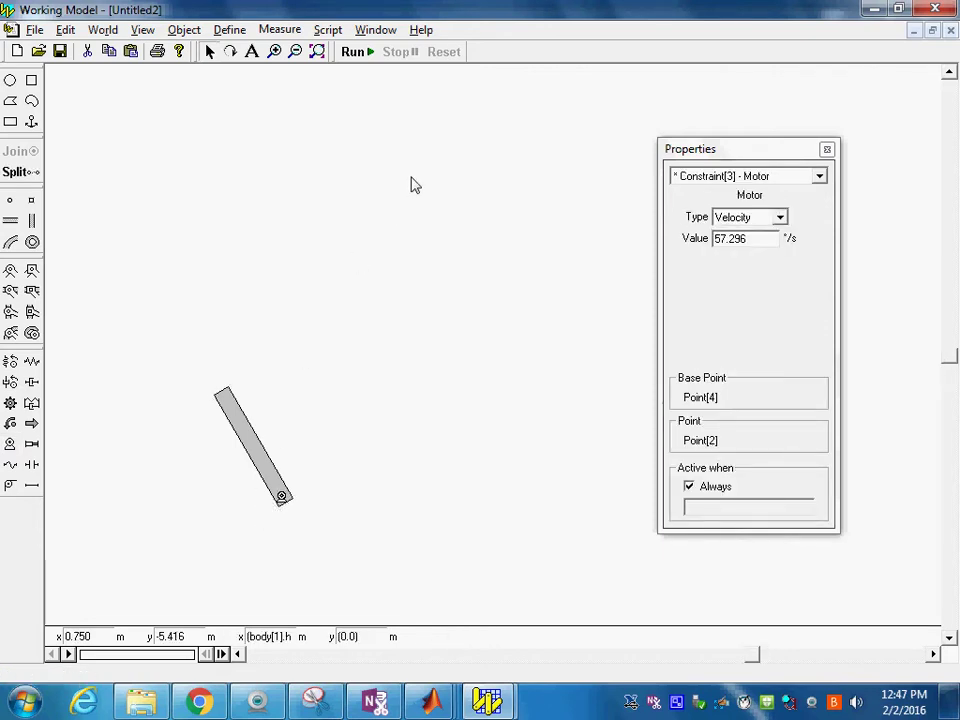
Test-run the motor-driven crank, then stop and reset it
left_click(352, 52)
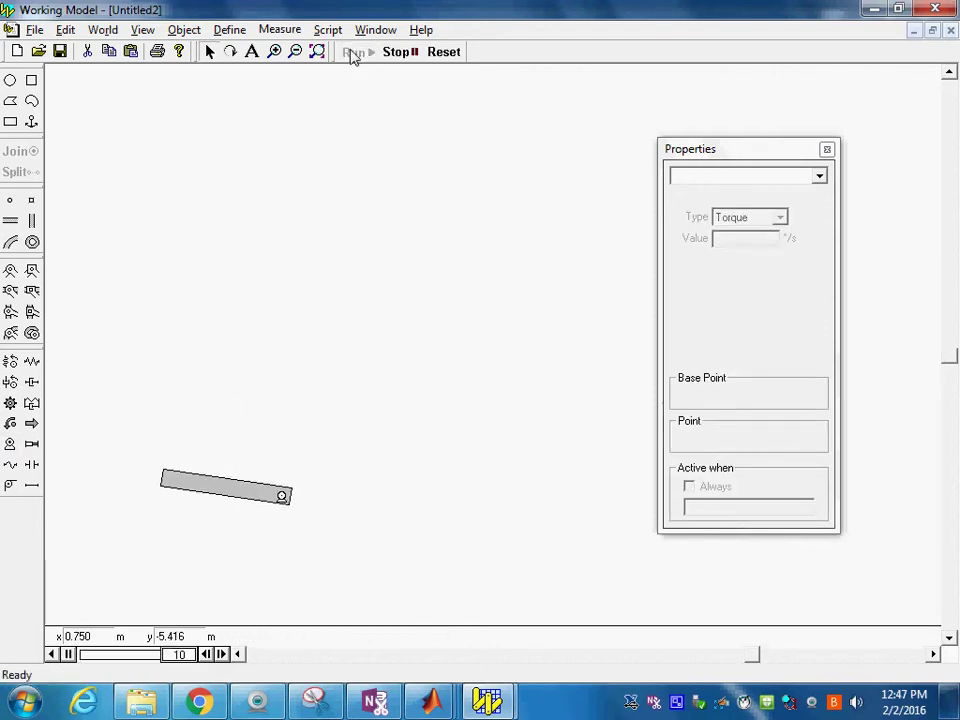
left_click(397, 52)
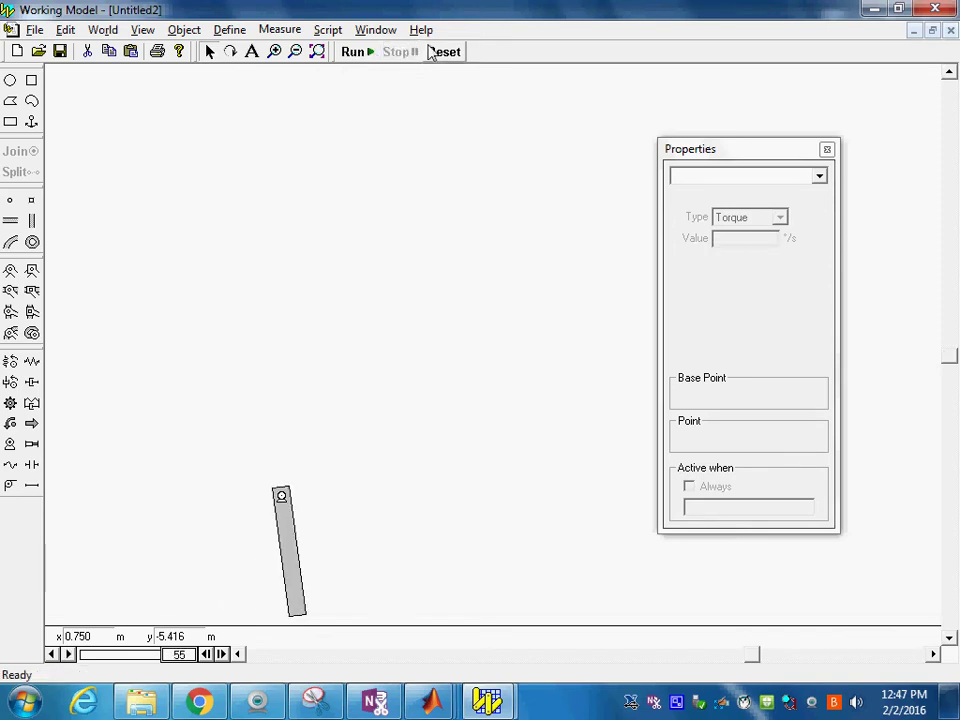
left_click(443, 52)
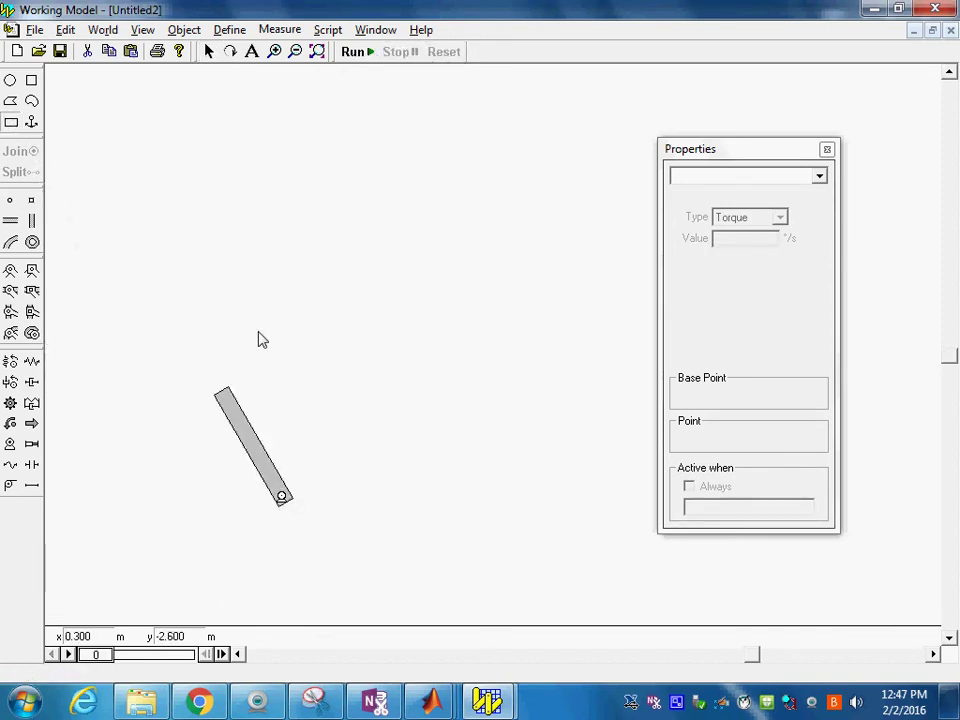
Pin a long coupler bar to the crank's top, swing it upward, and draw a block beyond it
mouse_move(217, 292)
left_mouse_down()
mouse_move(294, 324)
mouse_move(551, 328)
mouse_move(566, 304)
mouse_move(561, 317)
left_mouse_up()
mouse_move(377, 315)
left_mouse_down()
mouse_move(369, 360)
mouse_move(377, 404)
left_mouse_up()
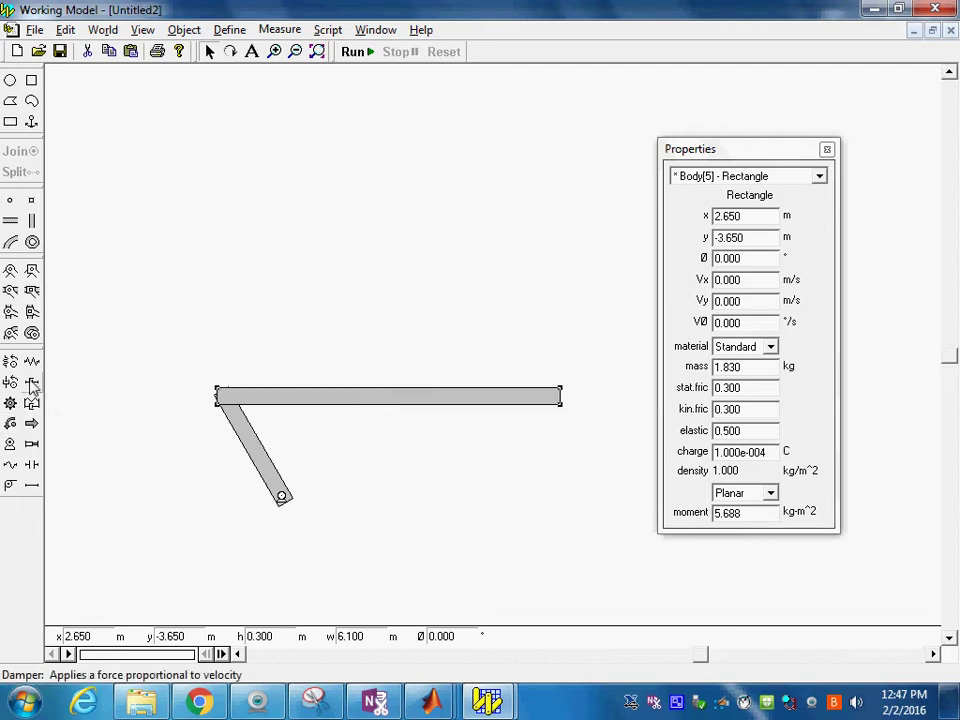
left_click(10, 271)
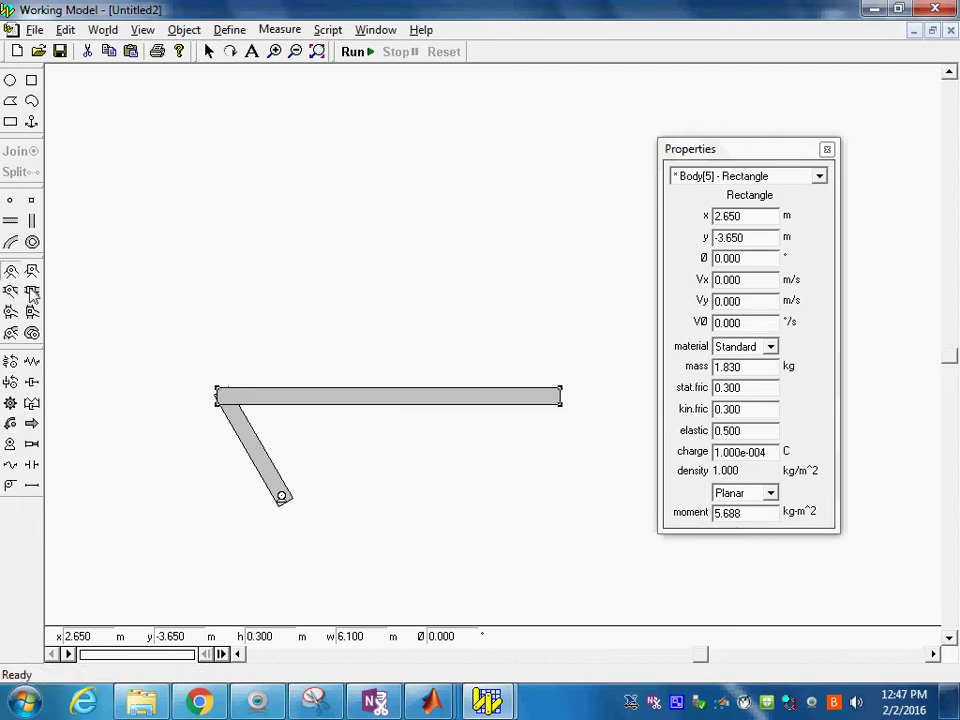
left_click(225, 396)
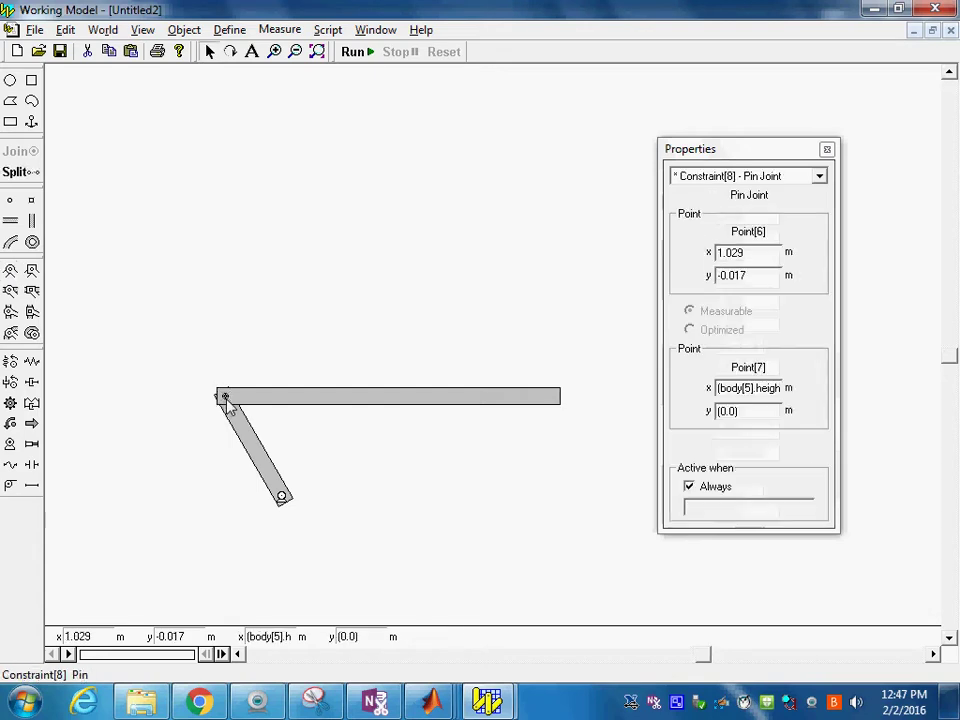
left_click_drag(510, 401, 500, 296)
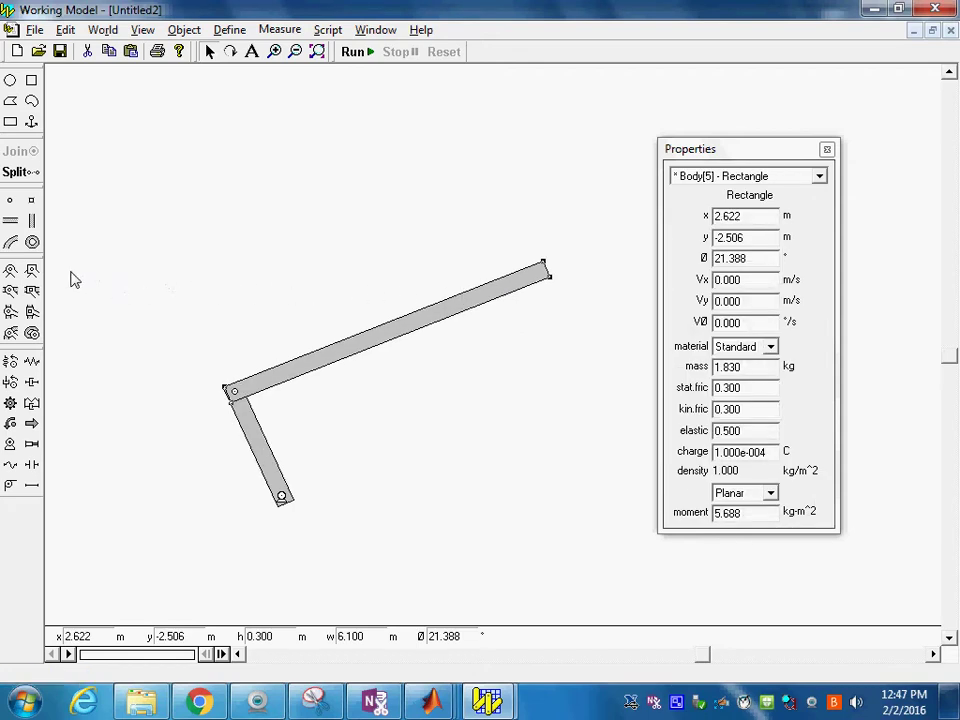
left_click(11, 122)
left_click_drag(543, 321, 633, 382)
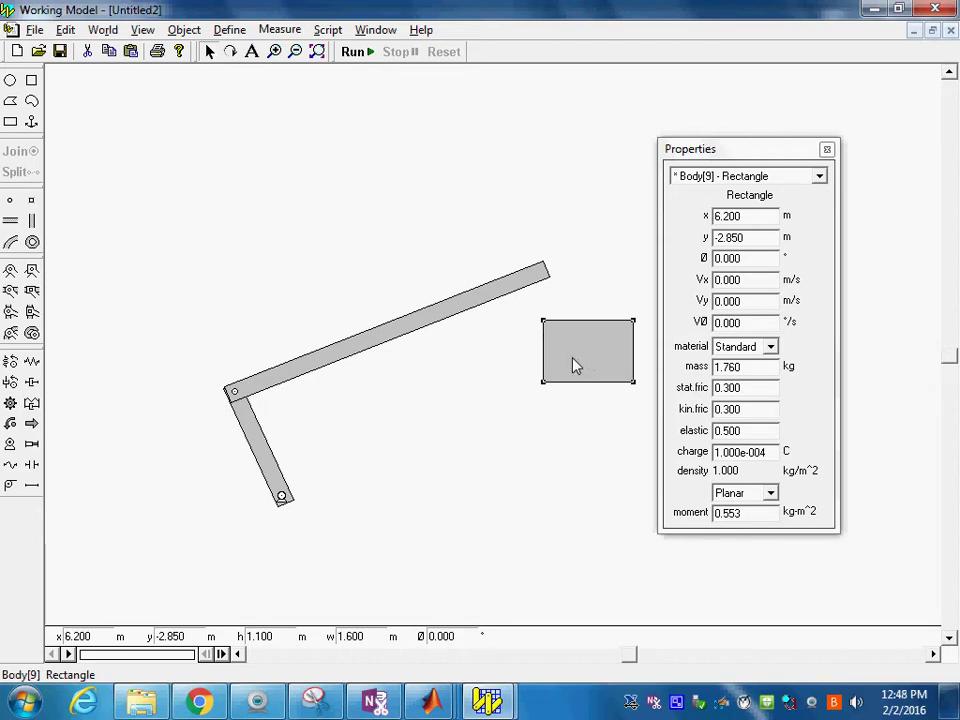
Place points at the coupler bar's right end and block centre, then join them into a pin
left_click(524, 290)
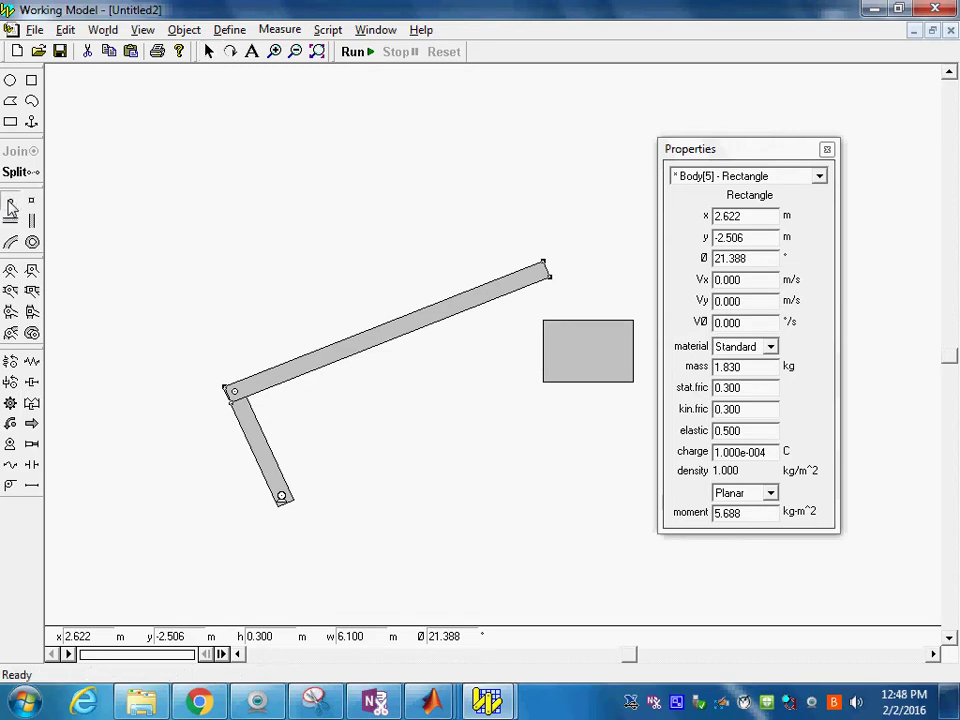
left_click(538, 271)
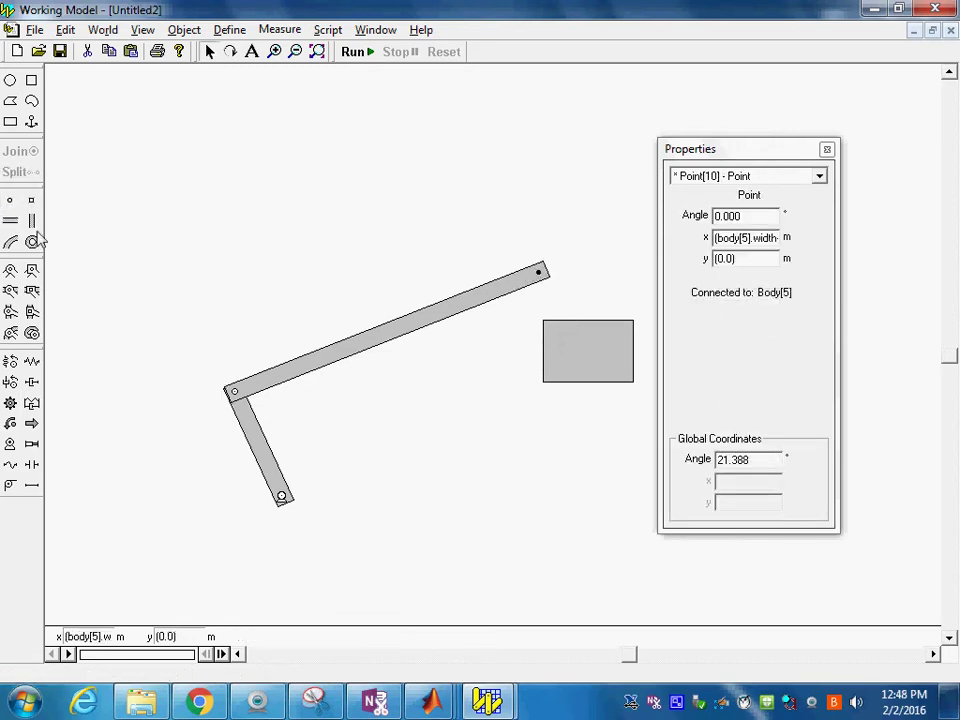
left_click(10, 200)
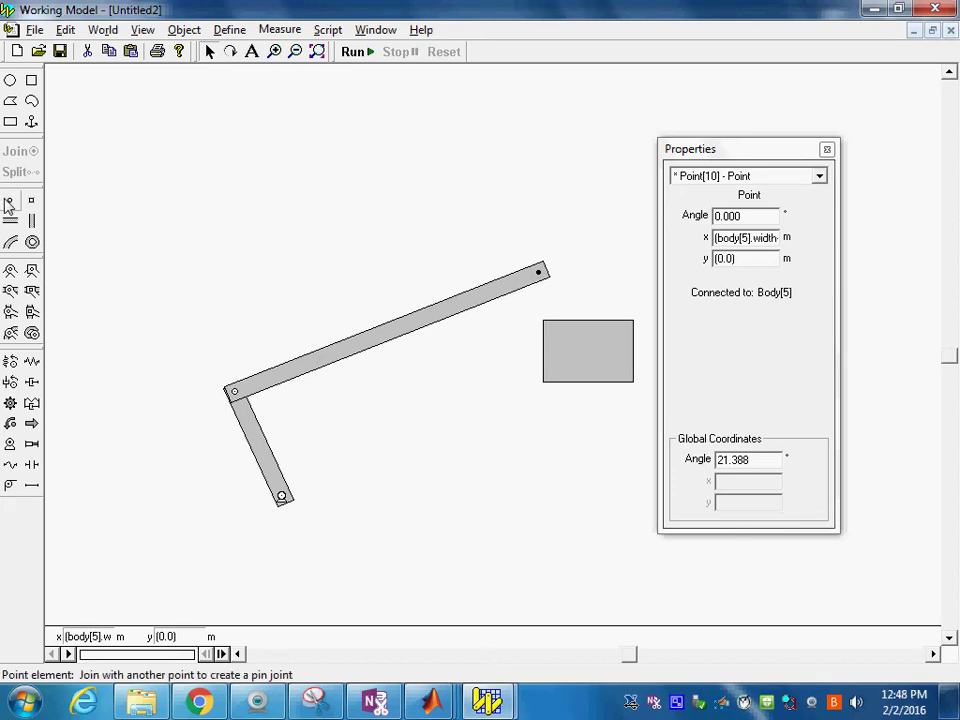
left_click(588, 356)
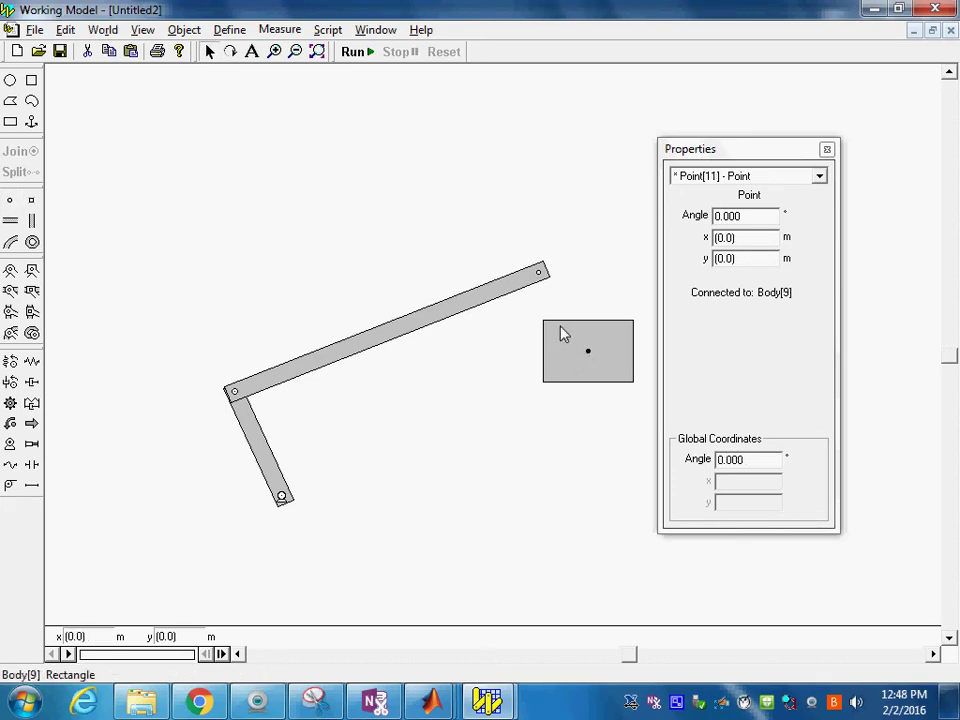
left_click(539, 272, "shift")
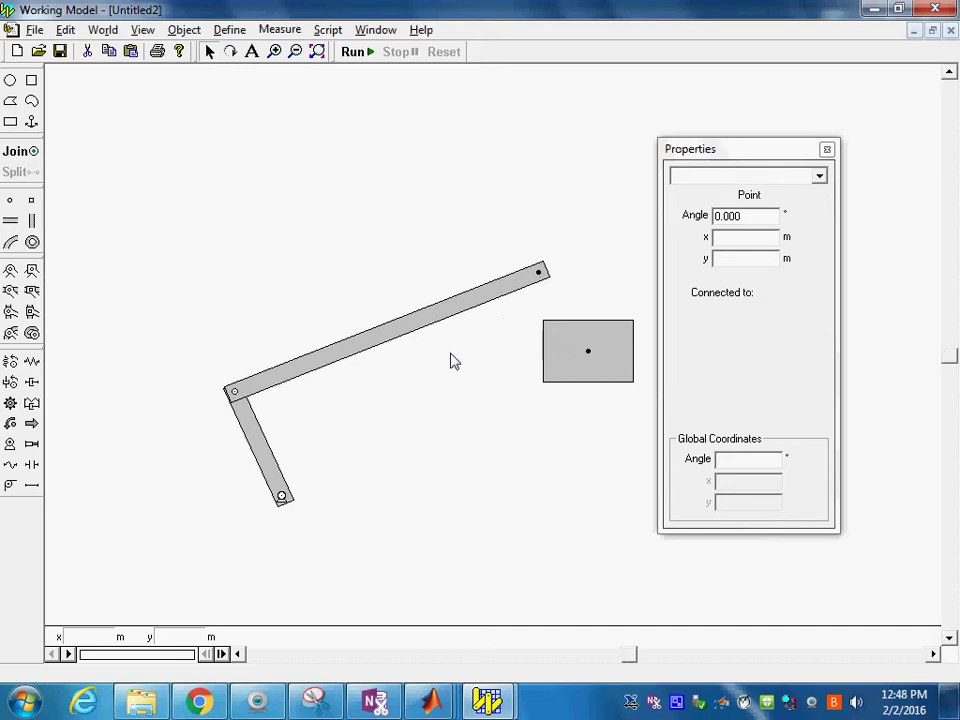
left_click(15, 155)
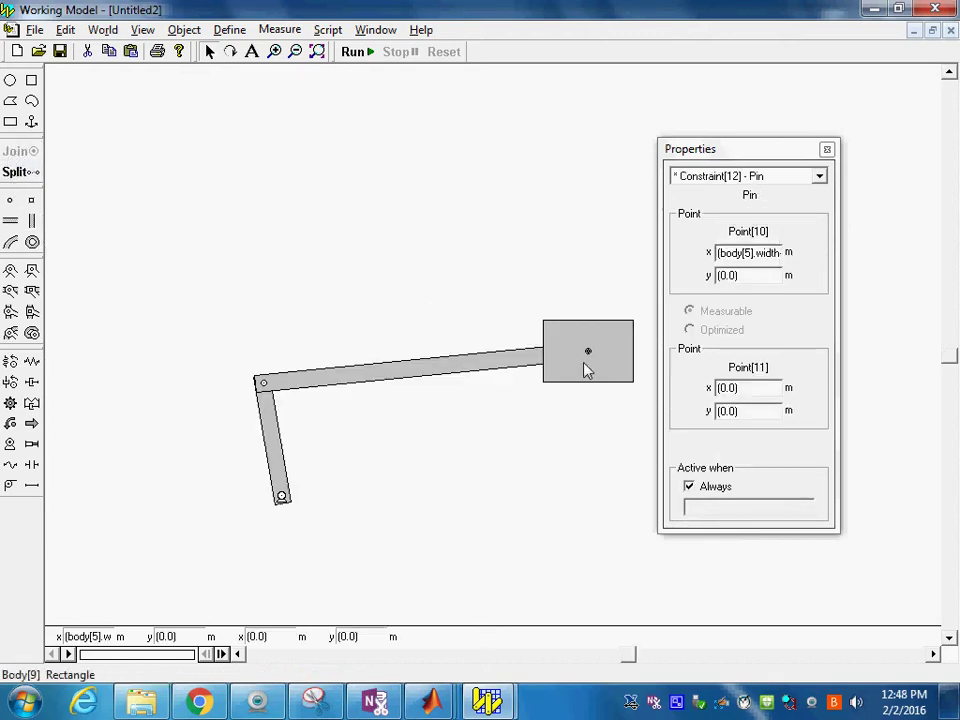
Drag the block with its bar up-left and move the Properties window clear of the model
left_click_drag(587, 370, 505, 252)
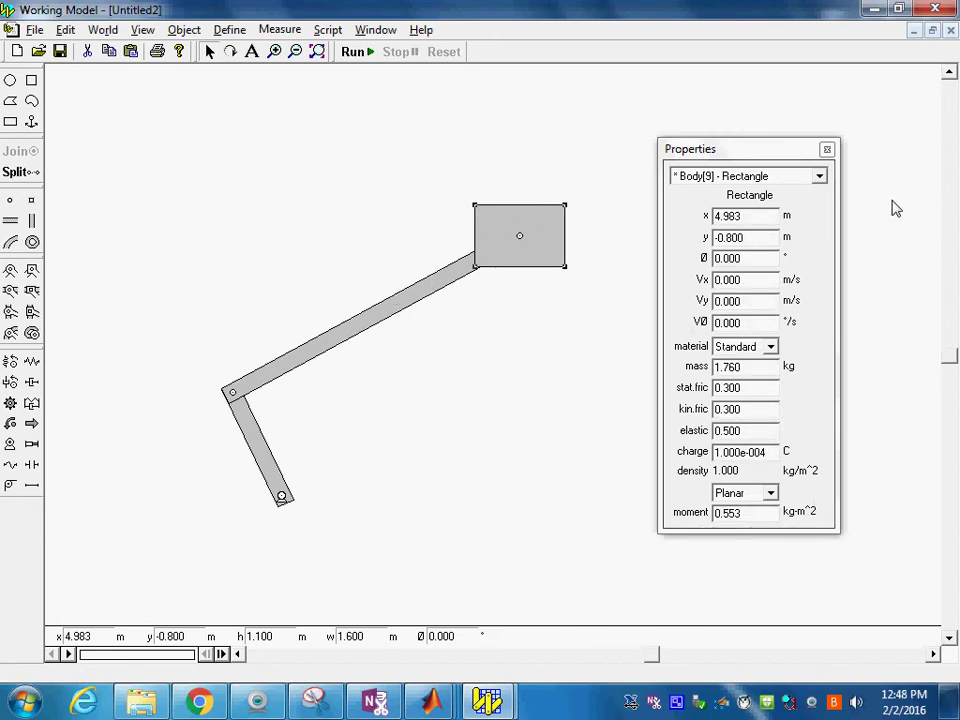
left_click(743, 152)
left_click_drag(743, 152, 826, 165)
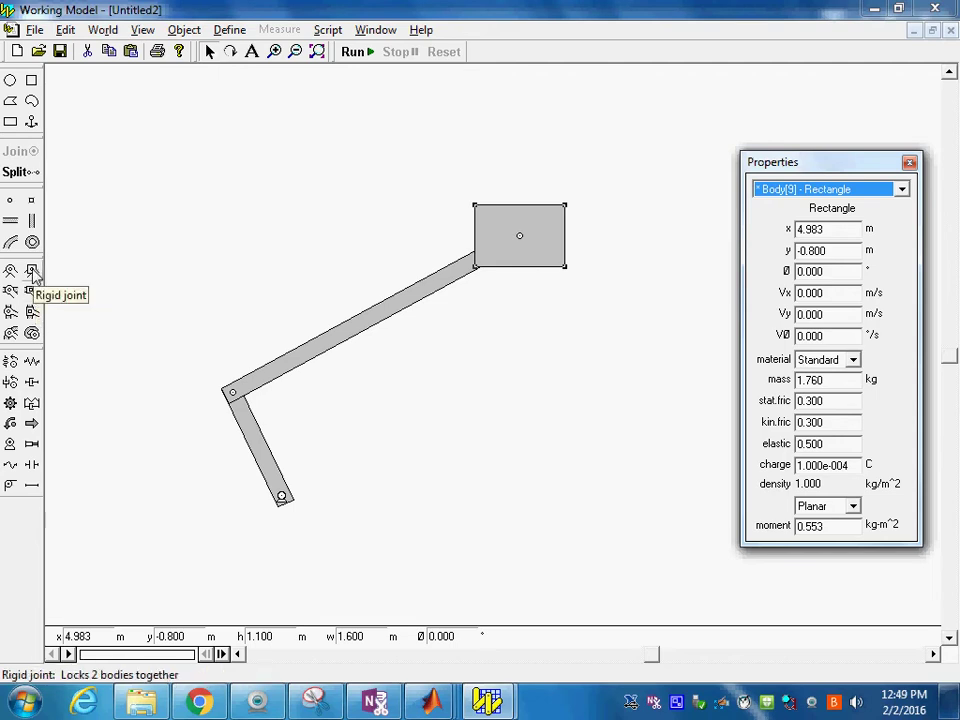
Add a keyed slot joint on the block, then test-run and reset the simulation
left_click(43, 294)
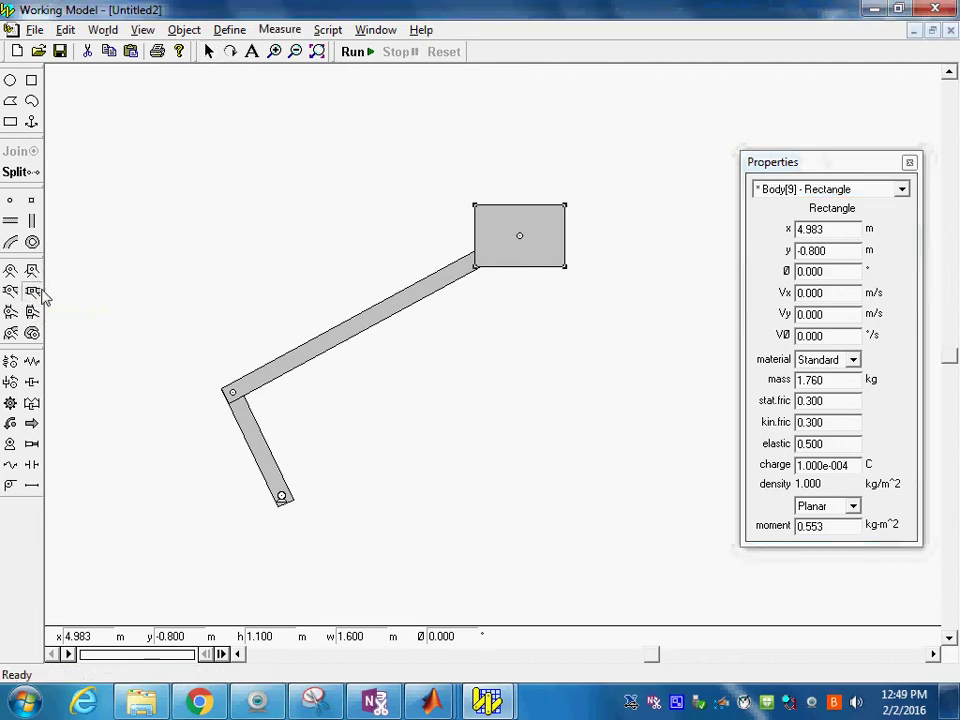
left_click(518, 240)
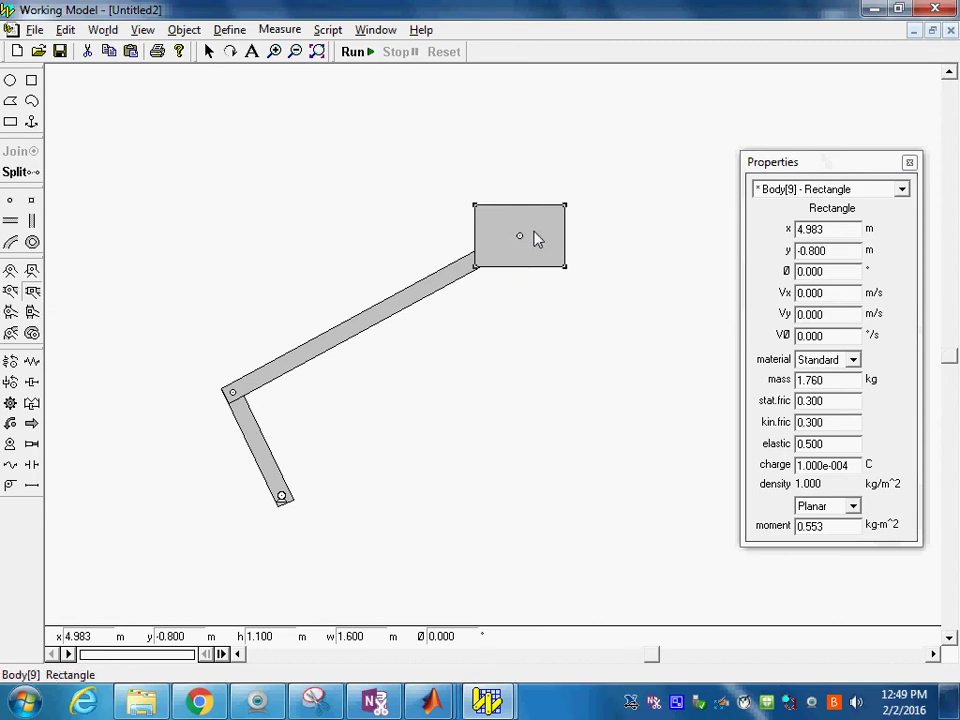
left_click(520, 240)
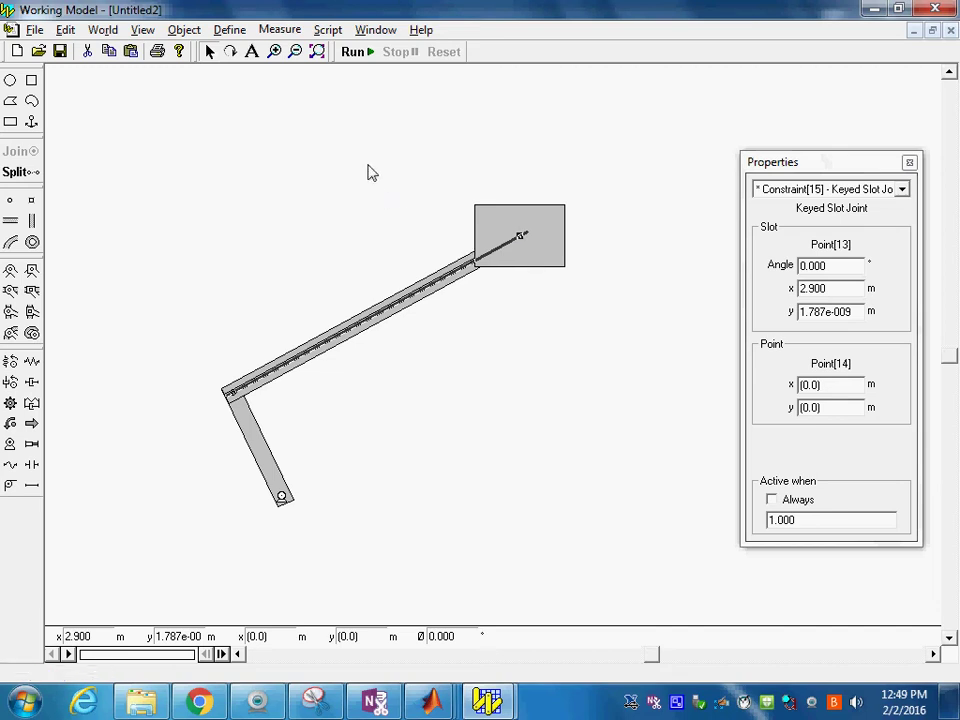
left_click(353, 51)
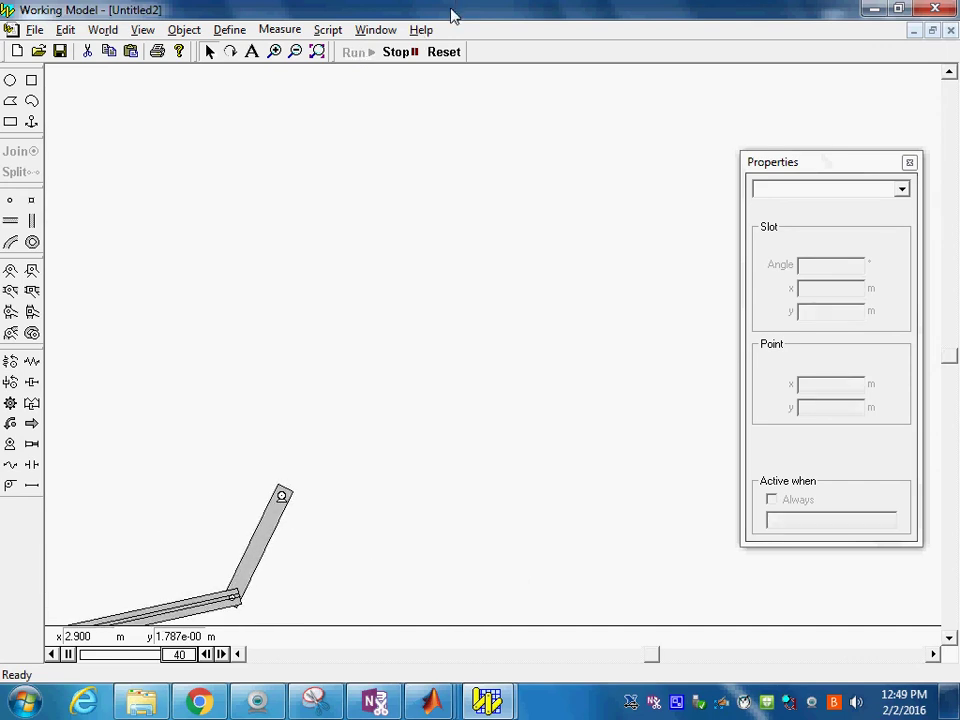
left_click(445, 52)
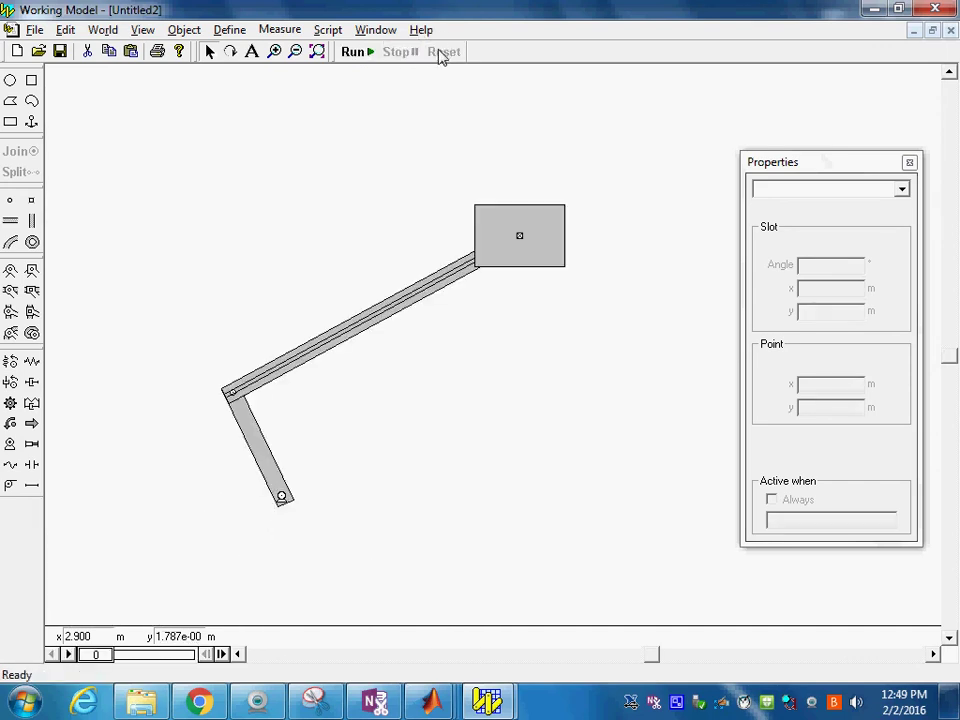
left_click(65, 30)
Undo the misplaced slot, add a horizontal keyed slot through the block's centre, and run
left_click(105, 55)
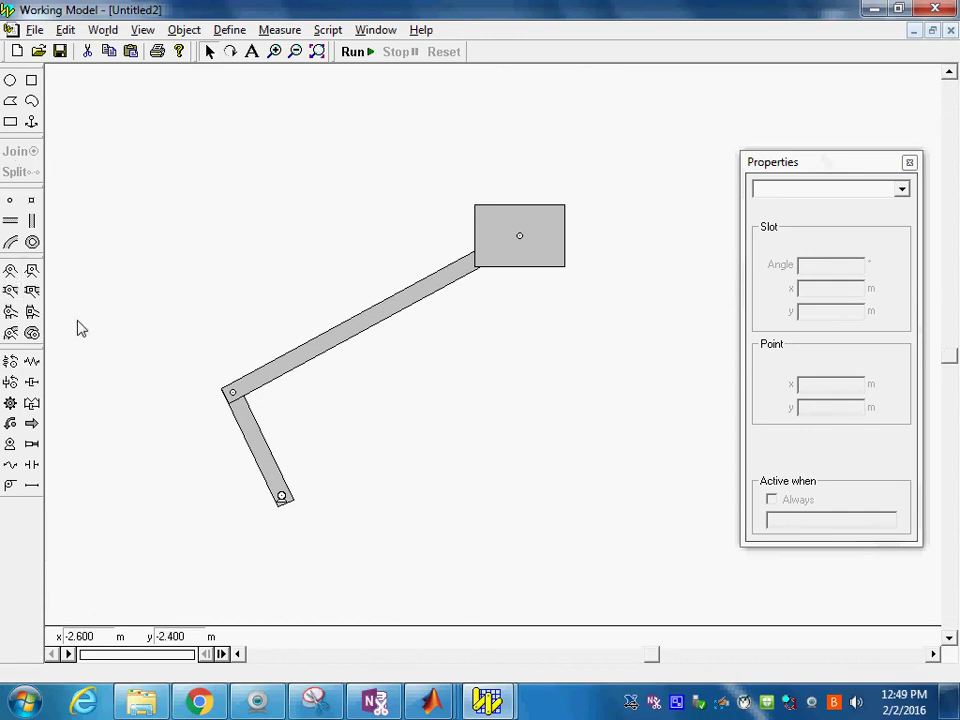
left_click(32, 291)
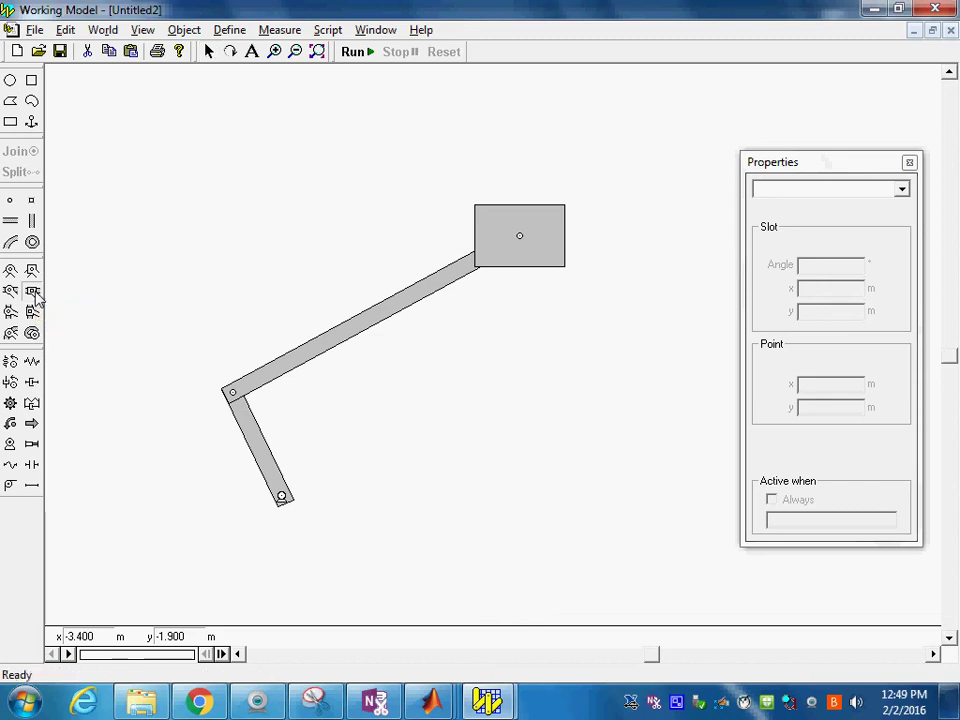
left_click(533, 237)
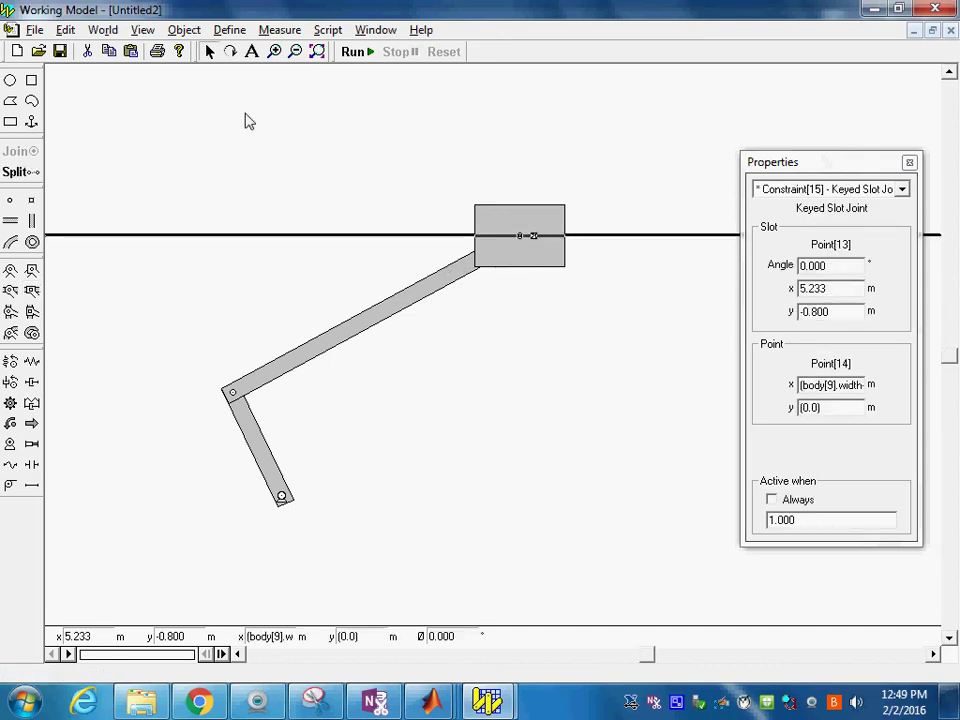
left_click(355, 52)
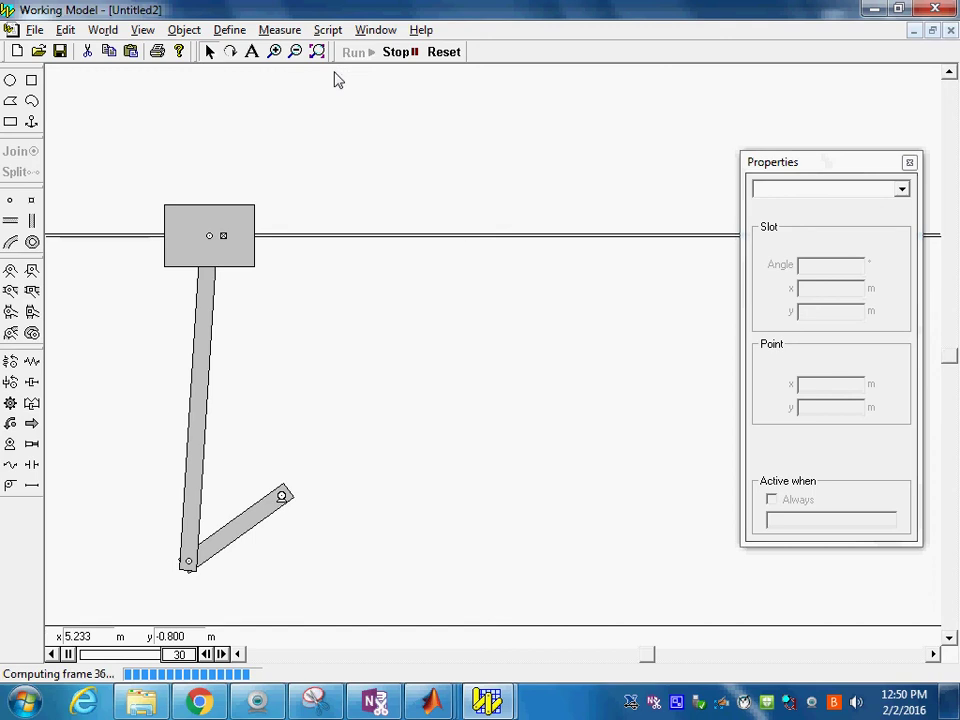
Stop, reset and rerun the slider-crank, returning it to frame 0
left_click(397, 52)
left_click(443, 52)
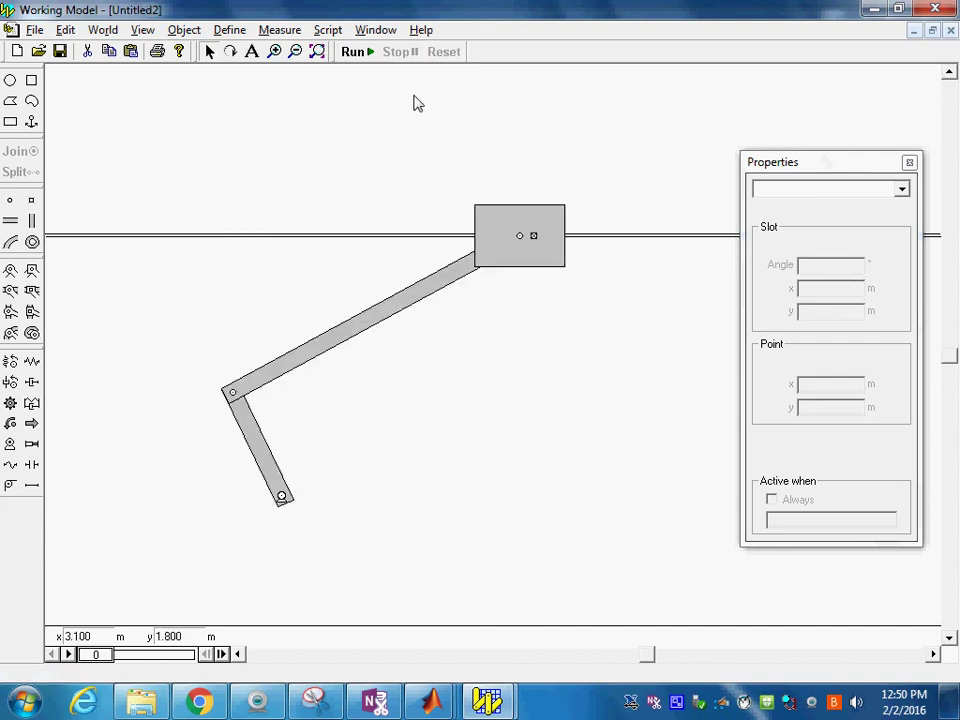
left_click(355, 55)
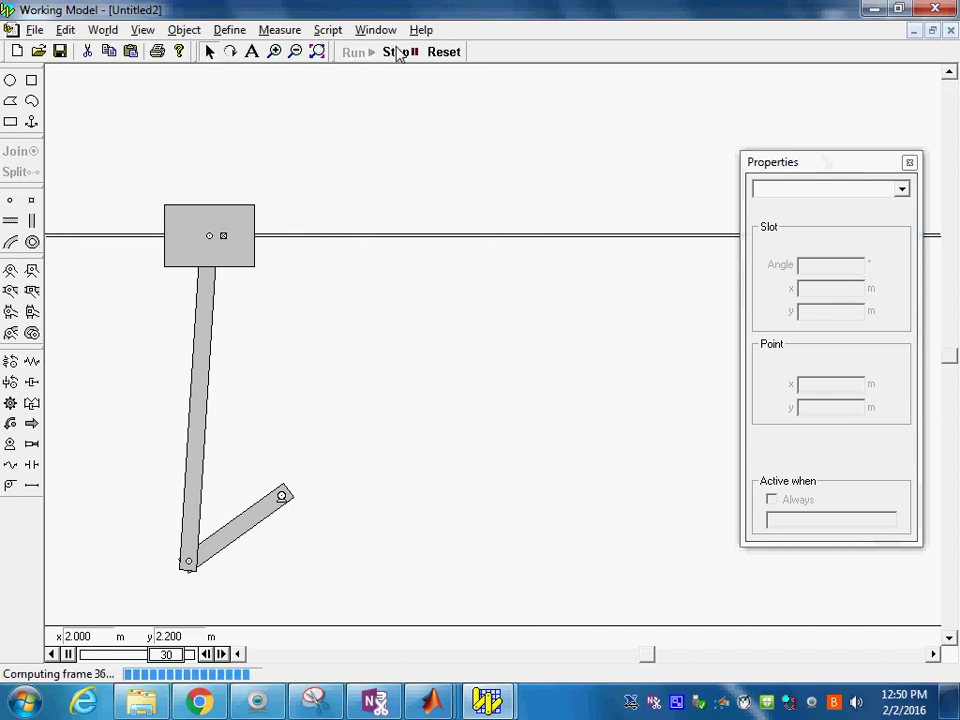
left_click(440, 55)
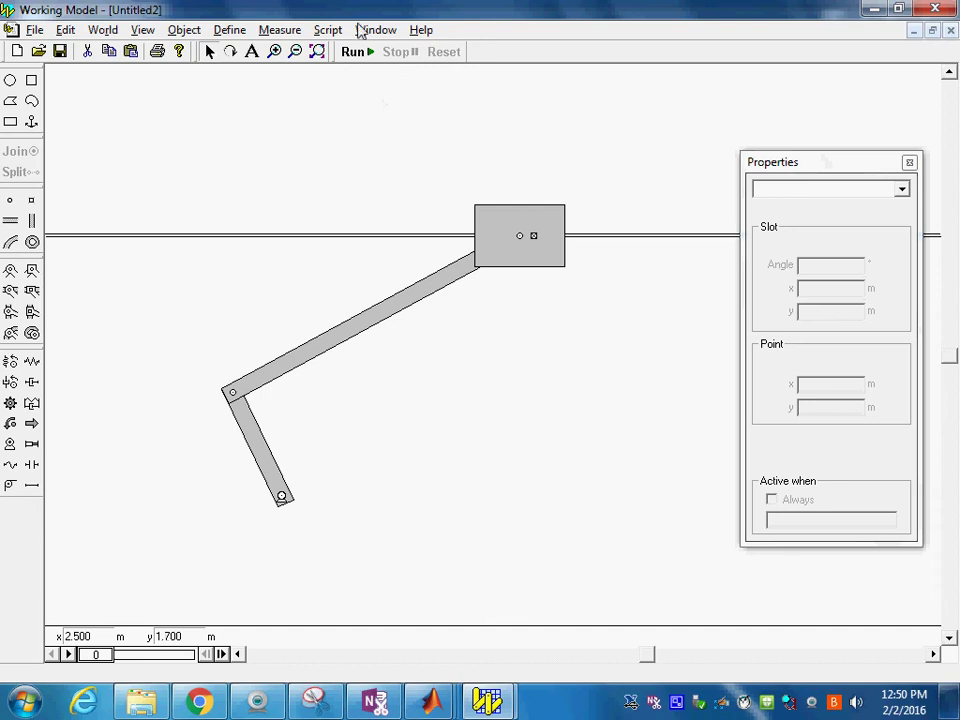
Check the crank motor's velocity of 57.296 °/s in the Properties window
left_click(283, 498)
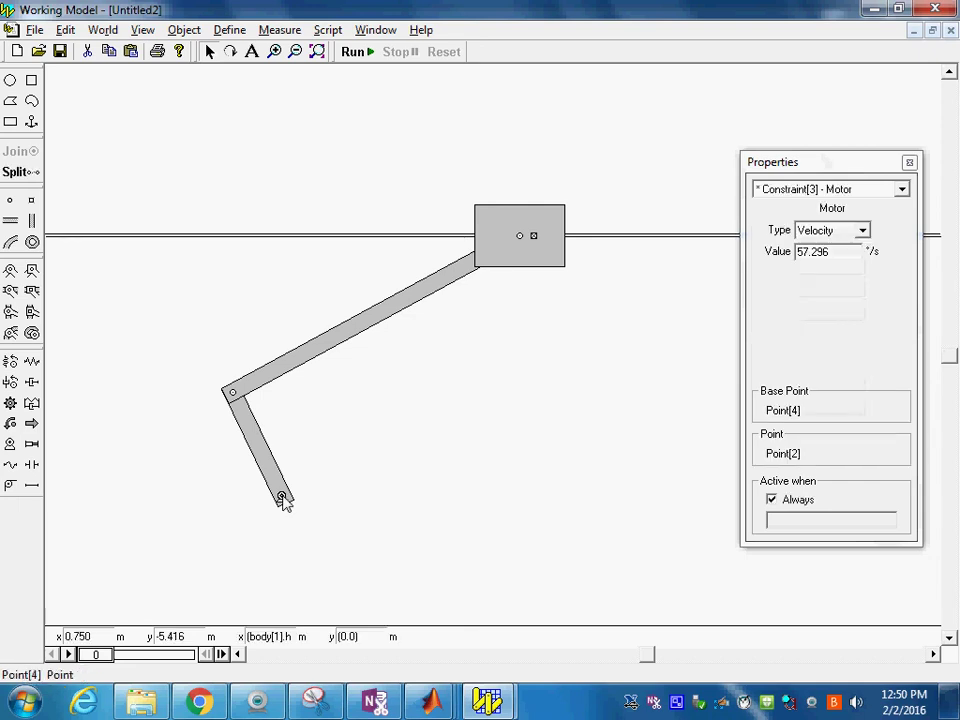
left_click(799, 254)
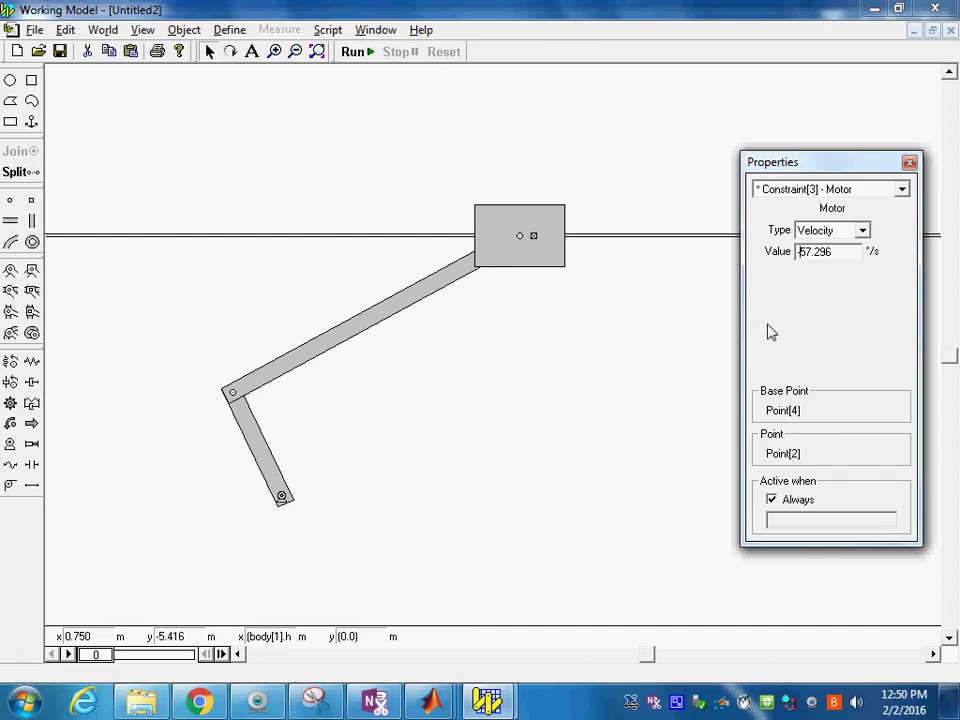
left_click(685, 363)
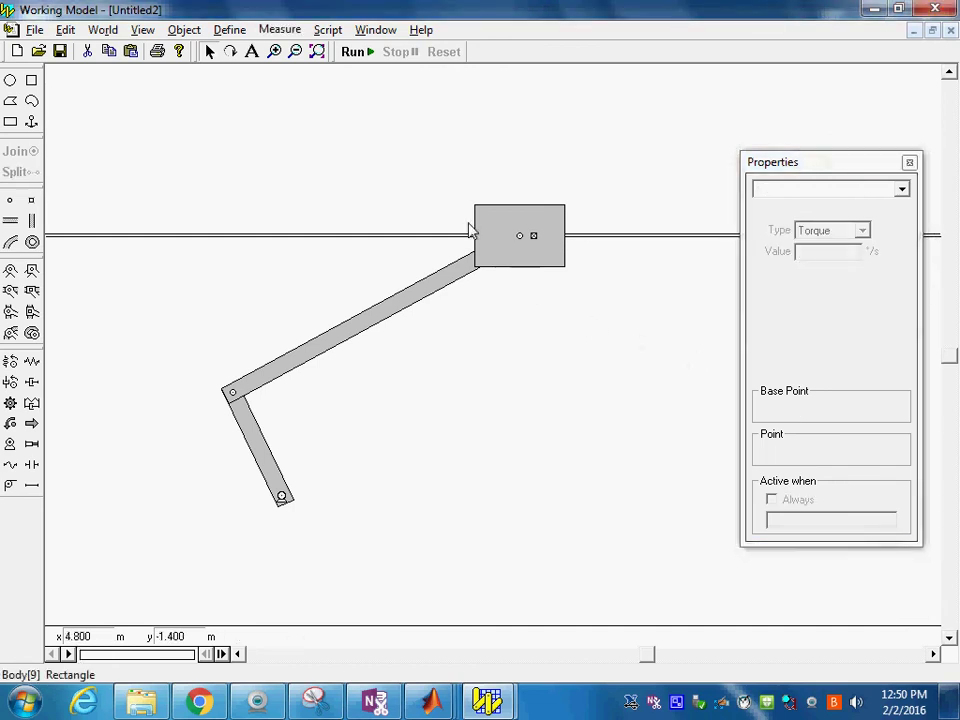
Run the mechanism twice more, stopping at frame 52 with the block slid left
left_click(362, 56)
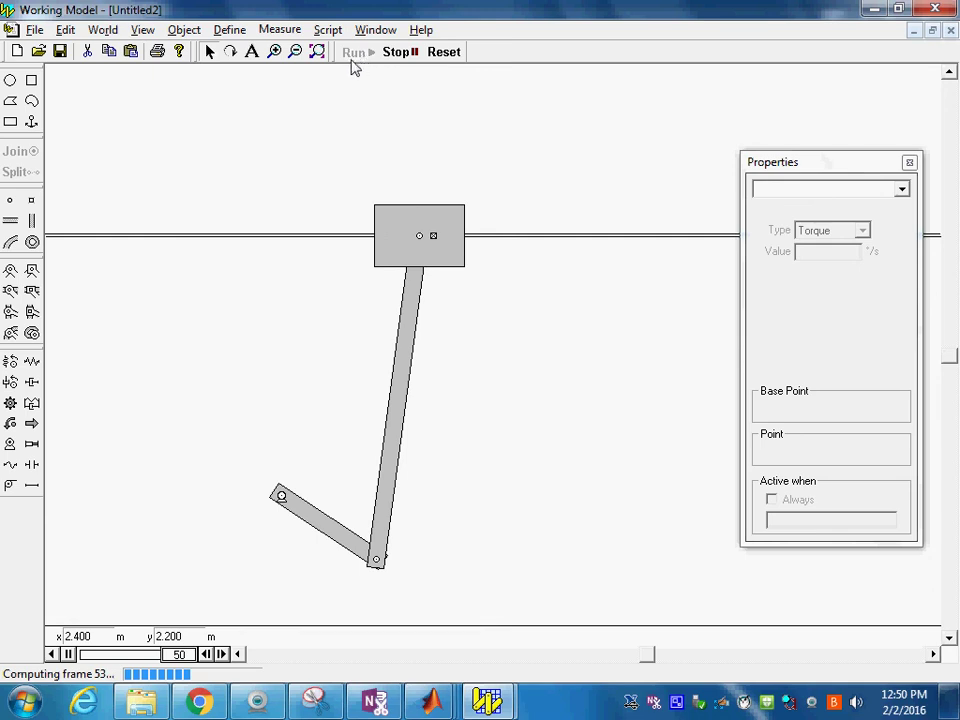
left_click(417, 51)
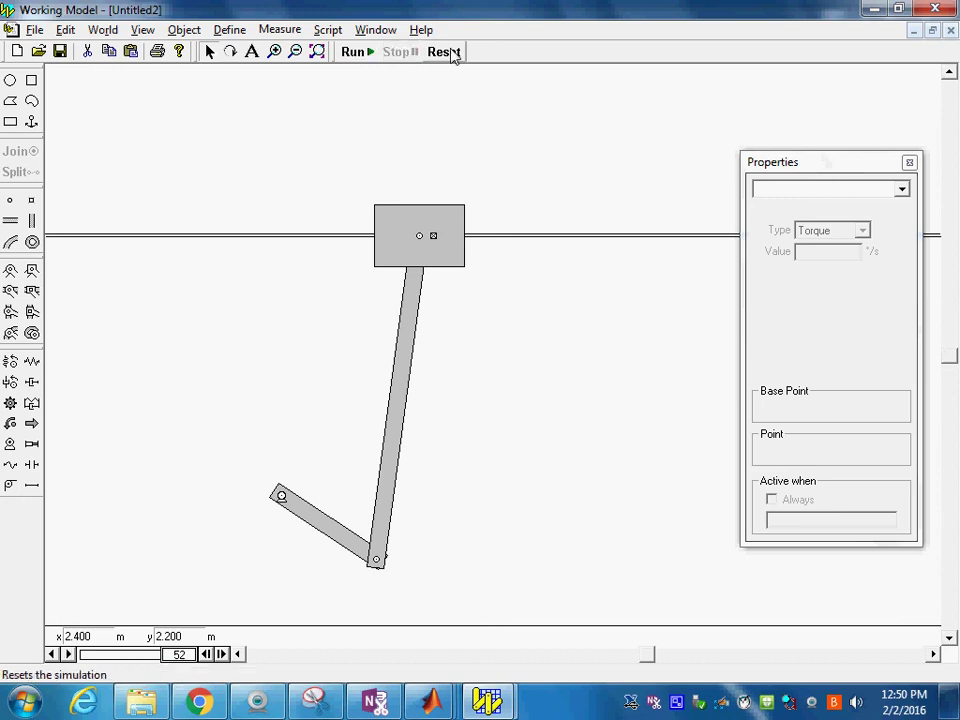
left_click(448, 53)
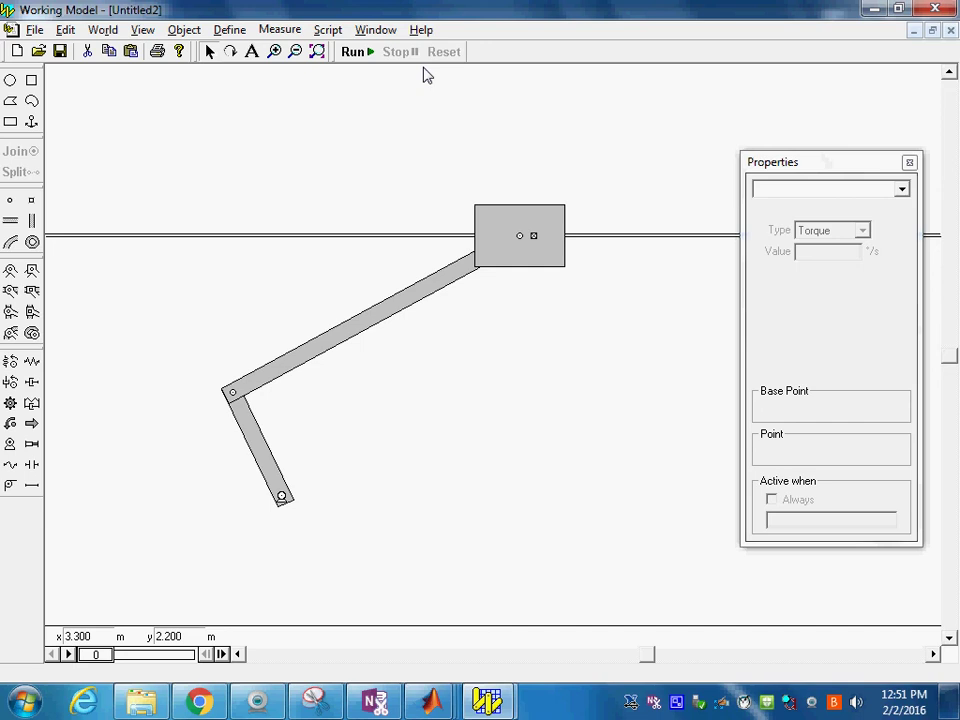
left_click(360, 52)
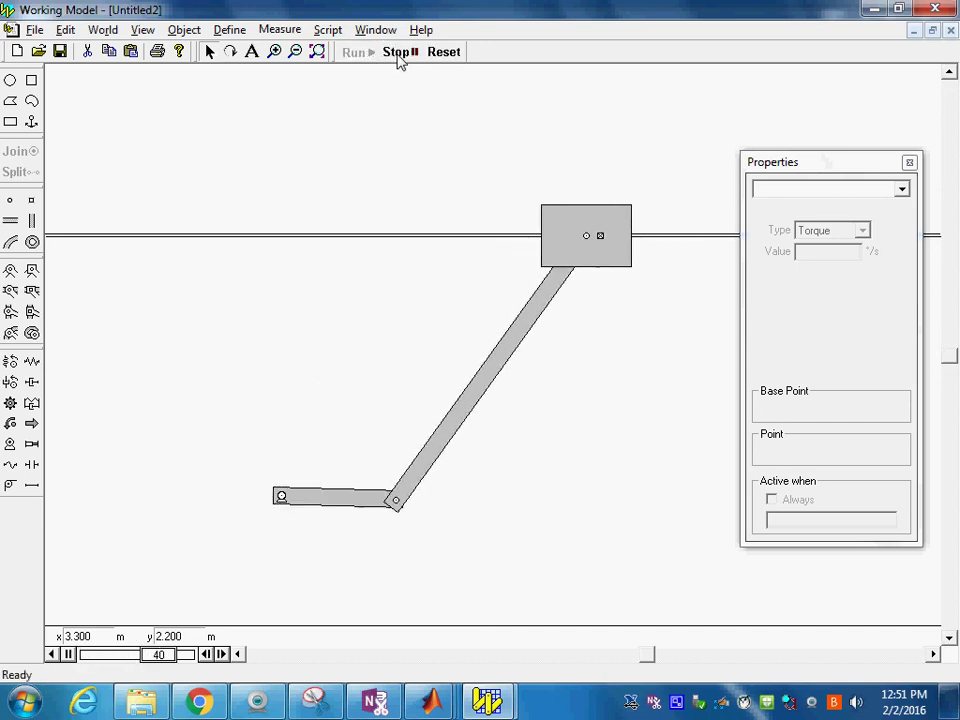
left_click(398, 55)
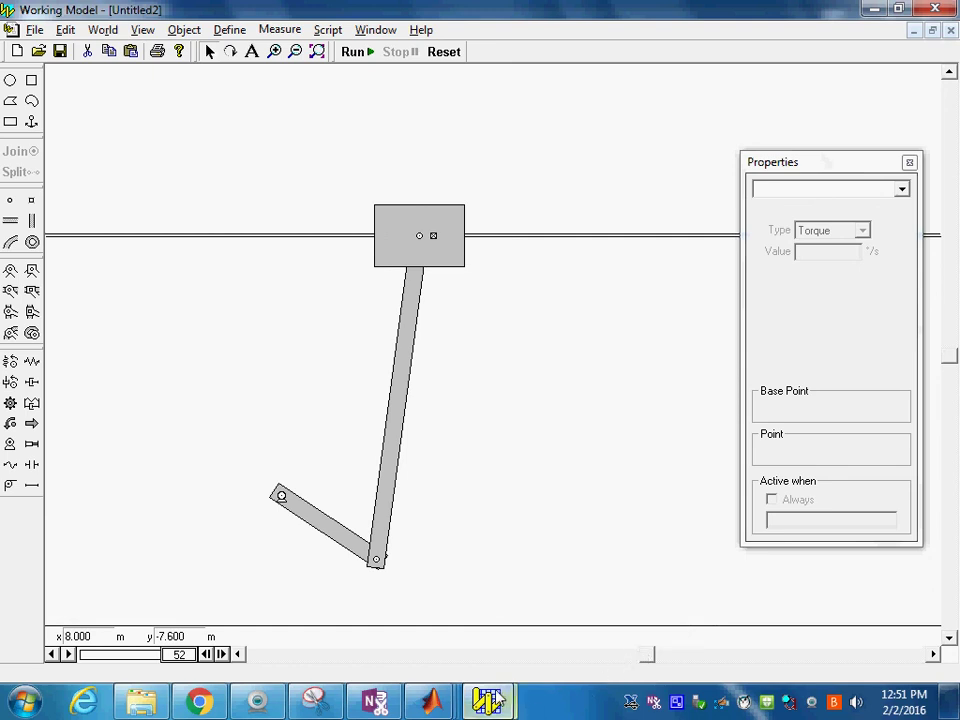
mouse_move(487, 700)
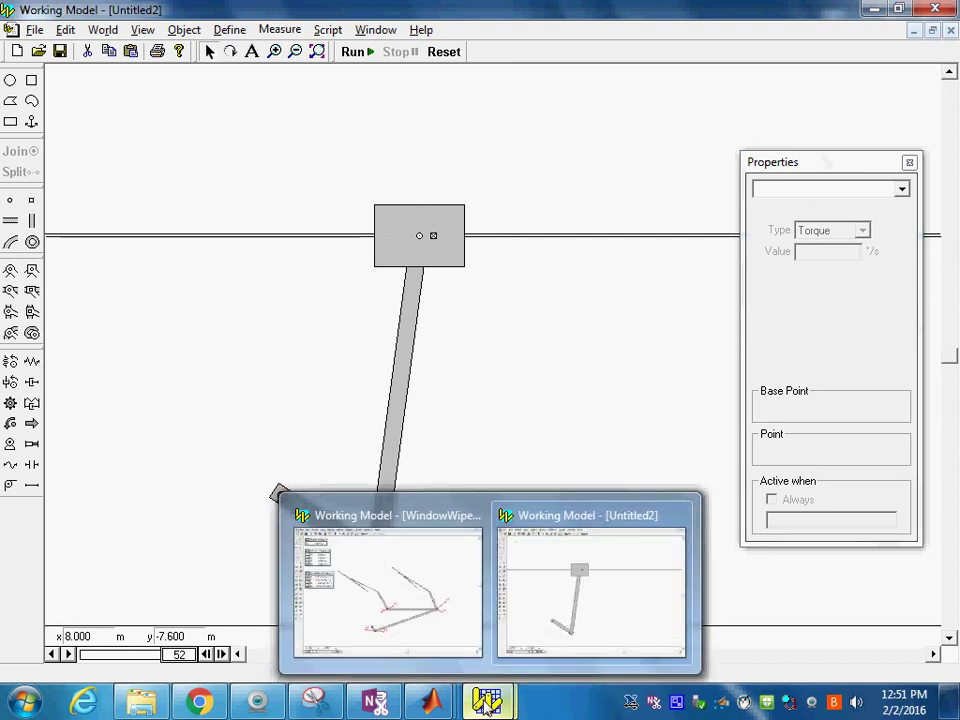
Bring the WindowWipers(Ed L).wm2d model to the front and run its simulation
left_click(440, 632)
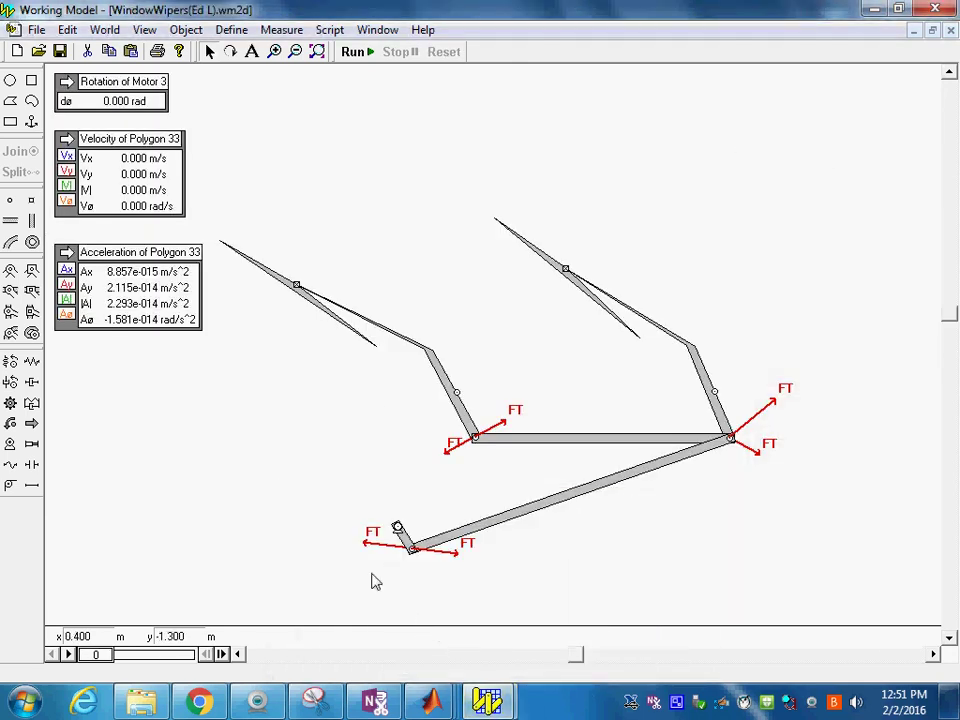
left_click(350, 52)
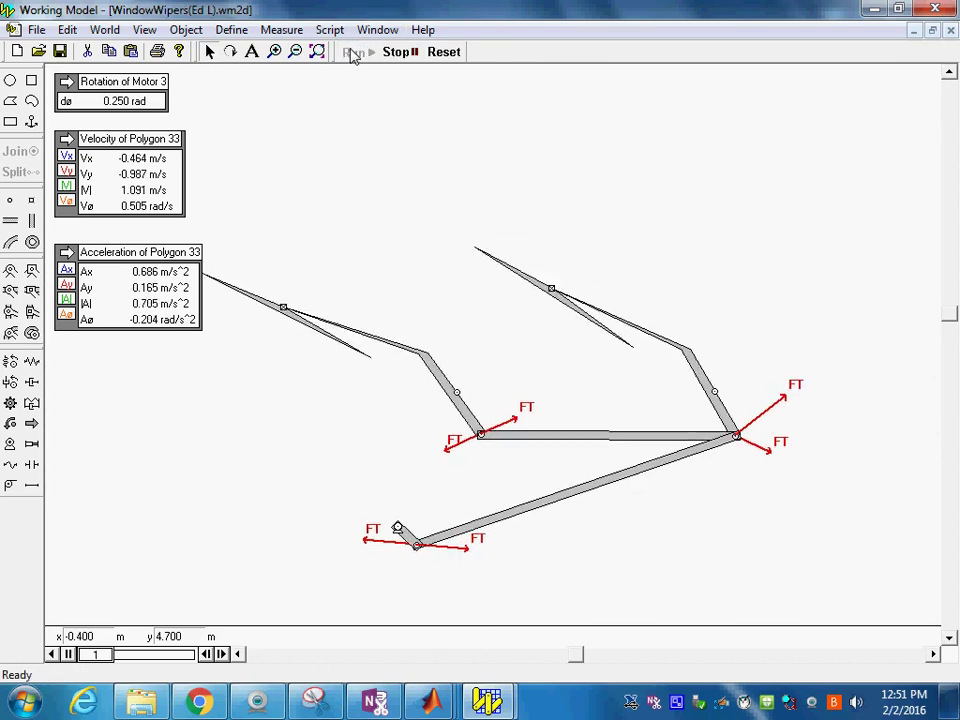